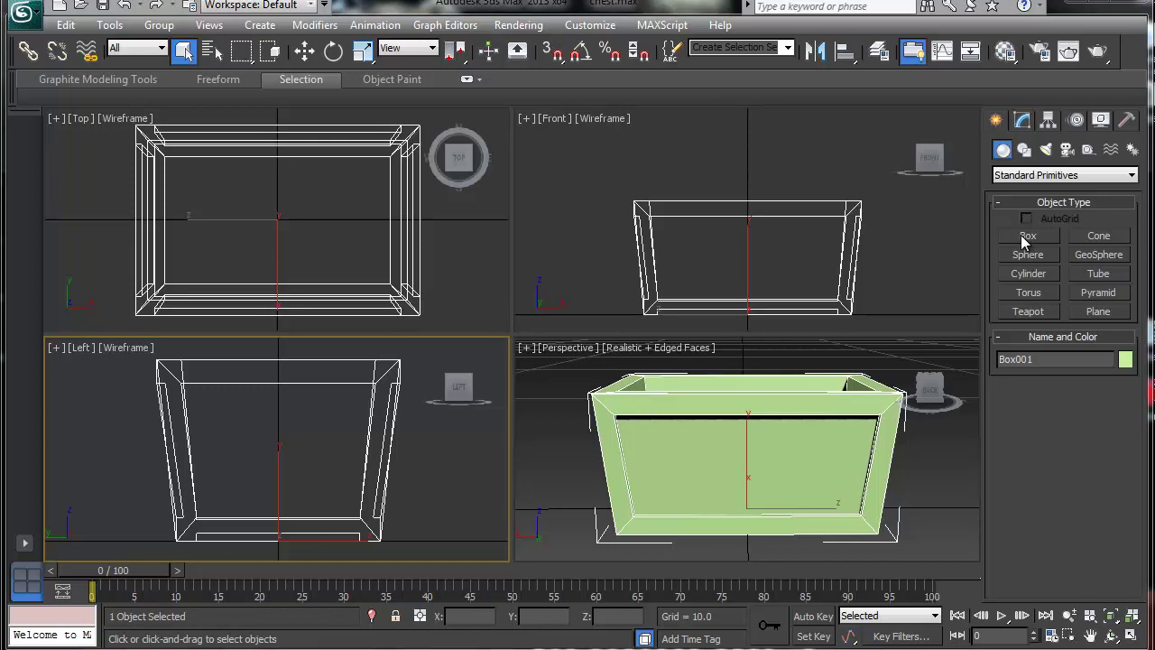
# Scale the chest body's eight top rim vertices slightly outward along X in the Left view.
pyautogui.click(1022, 121)
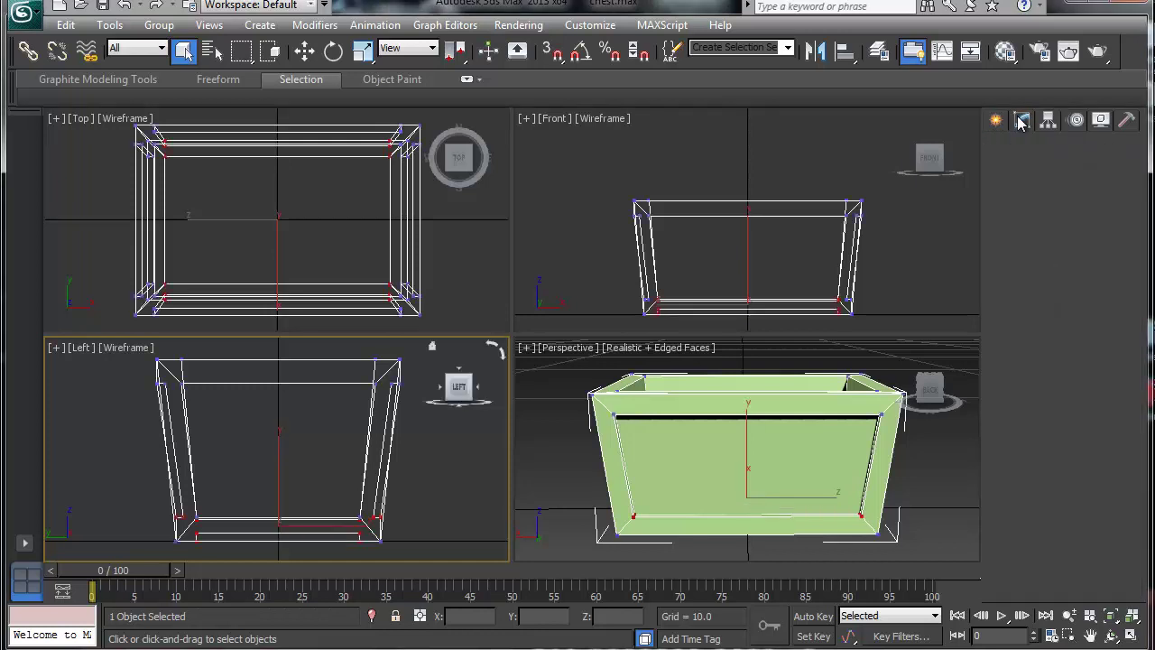
pyautogui.press('1')
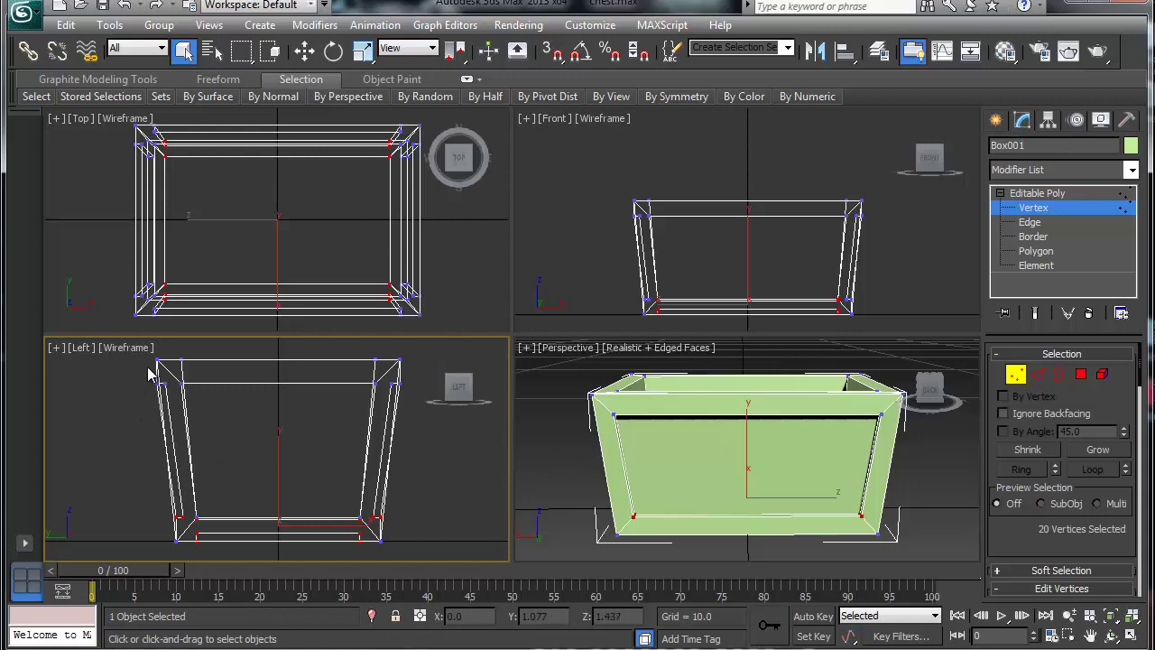
pyautogui.moveTo(149, 354); pyautogui.dragTo(393, 381)
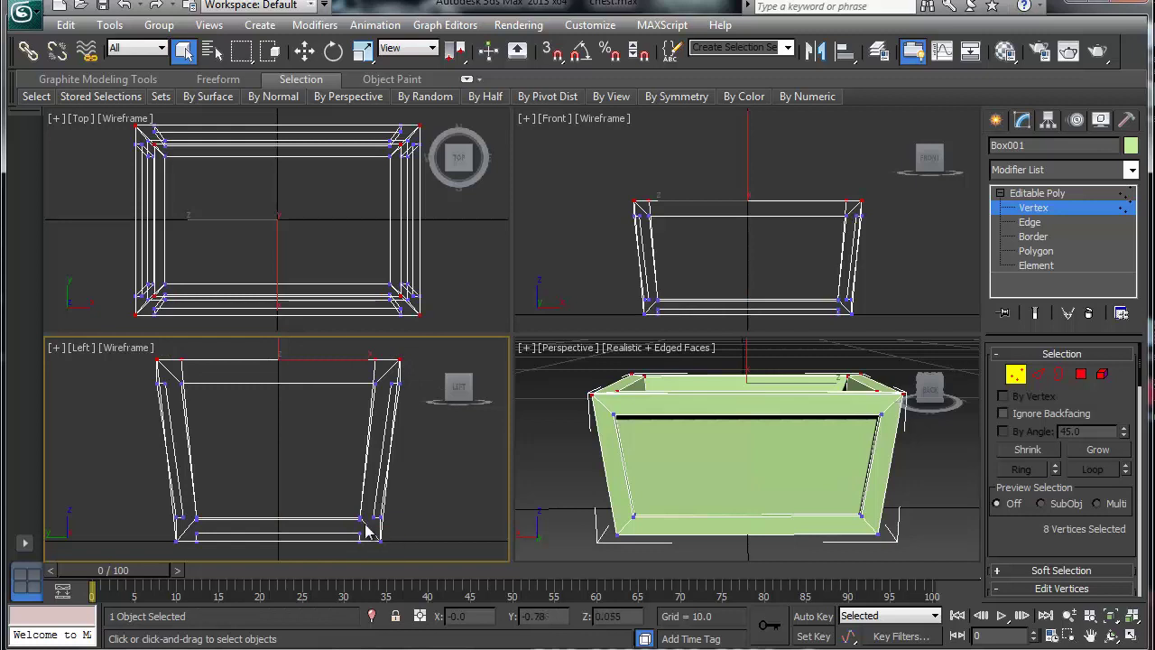
pyautogui.moveTo(328, 405); pyautogui.dragTo(321, 418, button='middle')
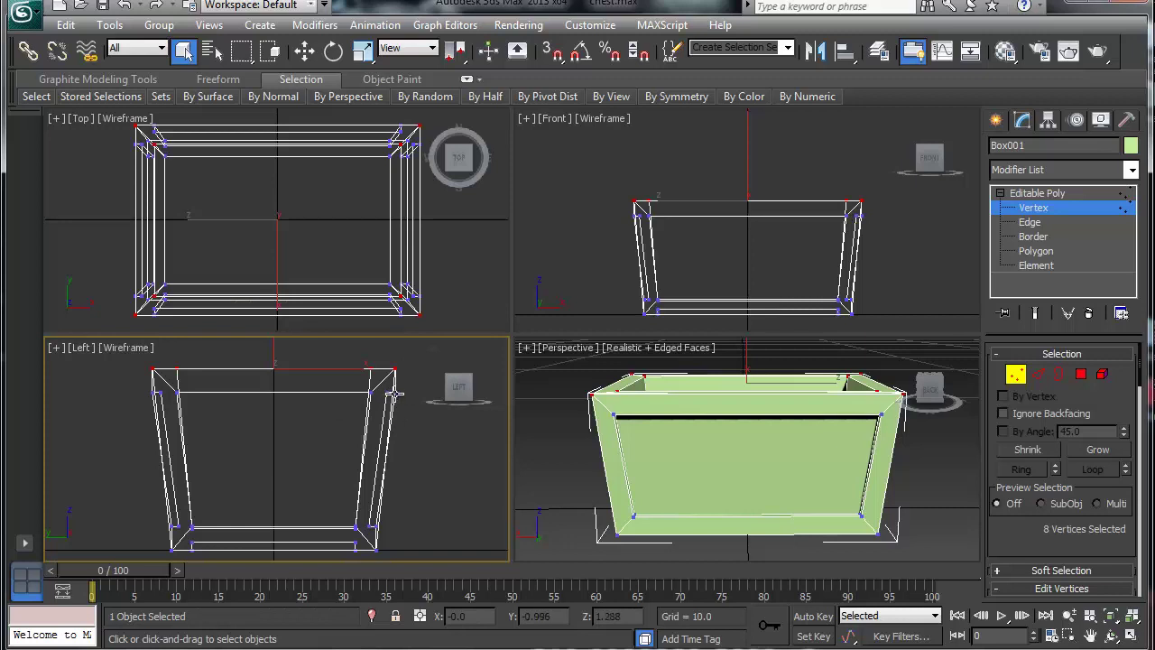
pyautogui.press('r')
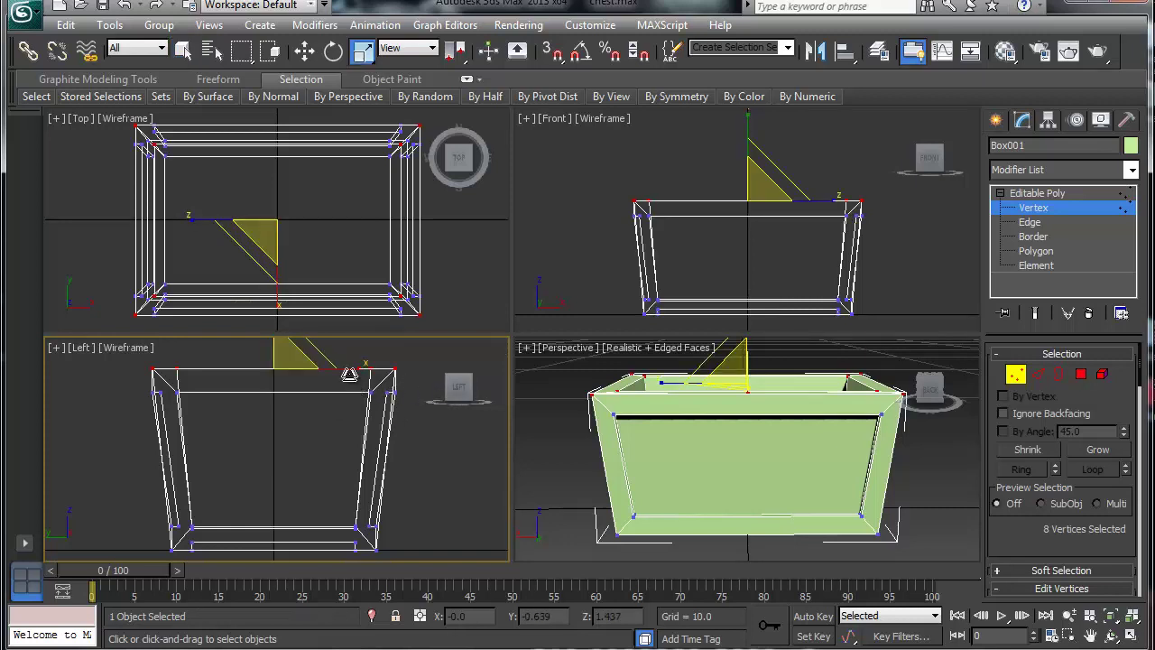
pyautogui.moveTo(346, 368); pyautogui.dragTo(350, 365)
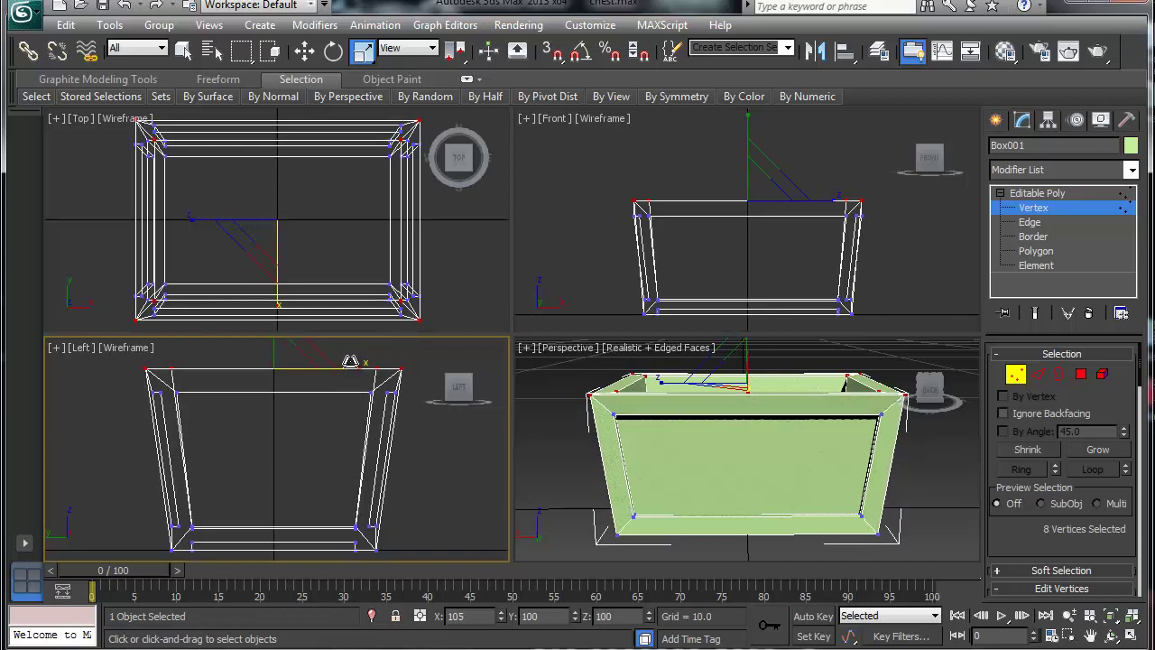
pyautogui.moveTo(350, 361); pyautogui.dragTo(348, 361)
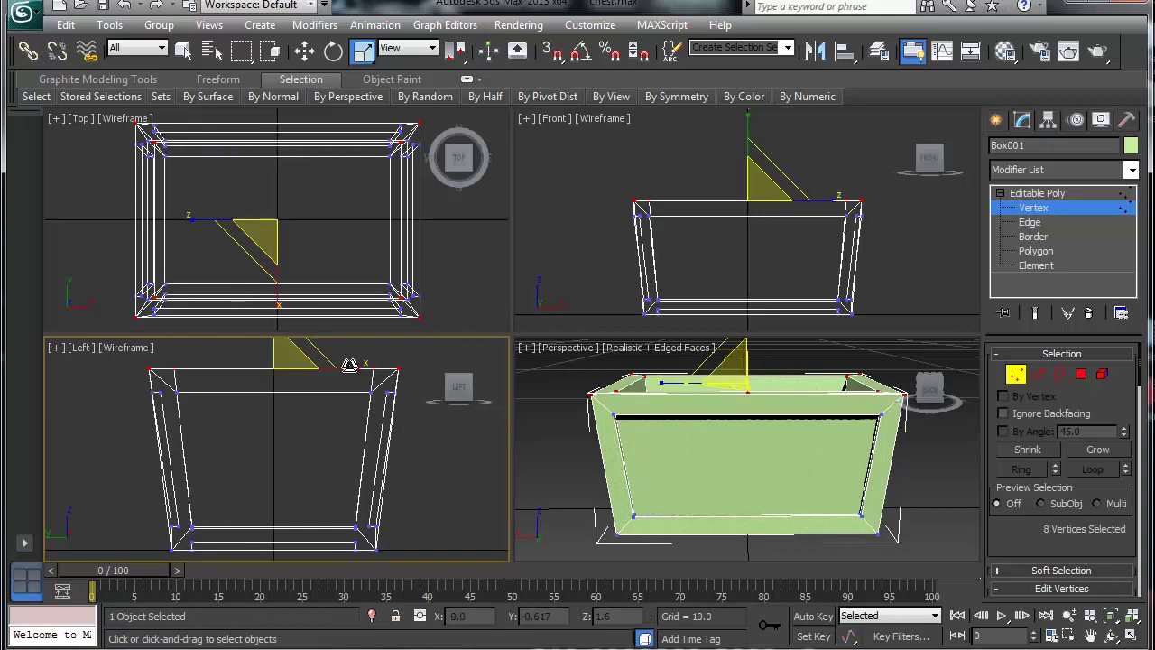
# Scale the chest body's eight bottom vertices slightly inward along X in the Left view.
pyautogui.click(161, 546)
pyautogui.moveTo(157, 545); pyautogui.dragTo(408, 562)
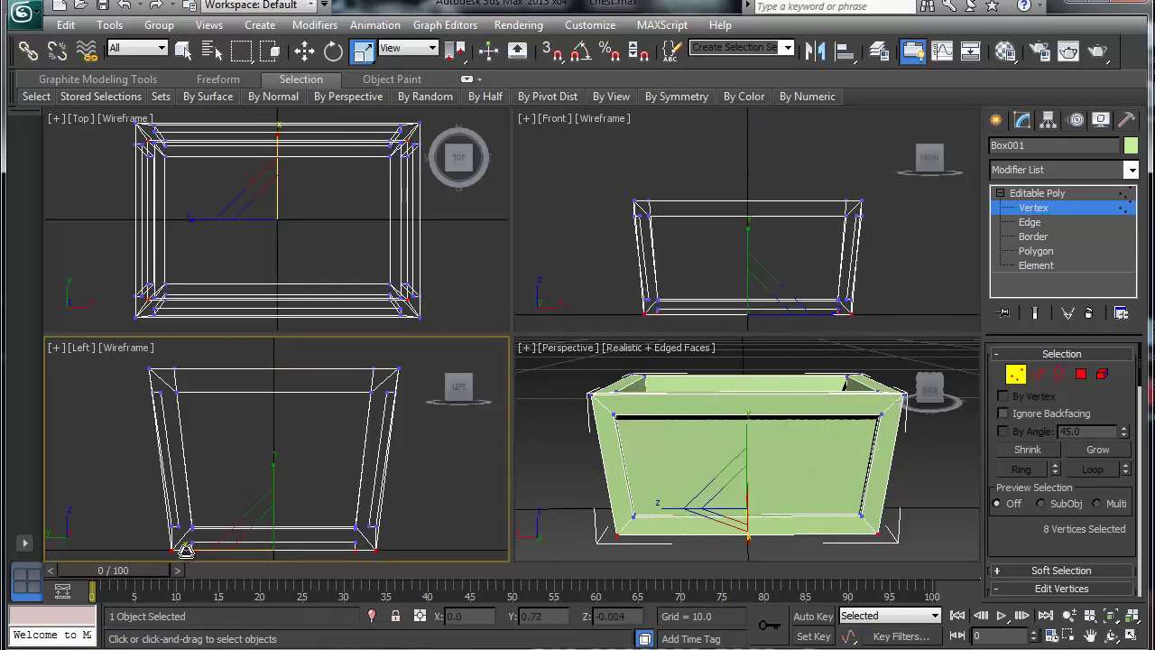
pyautogui.moveTo(185, 550); pyautogui.dragTo(185, 549)
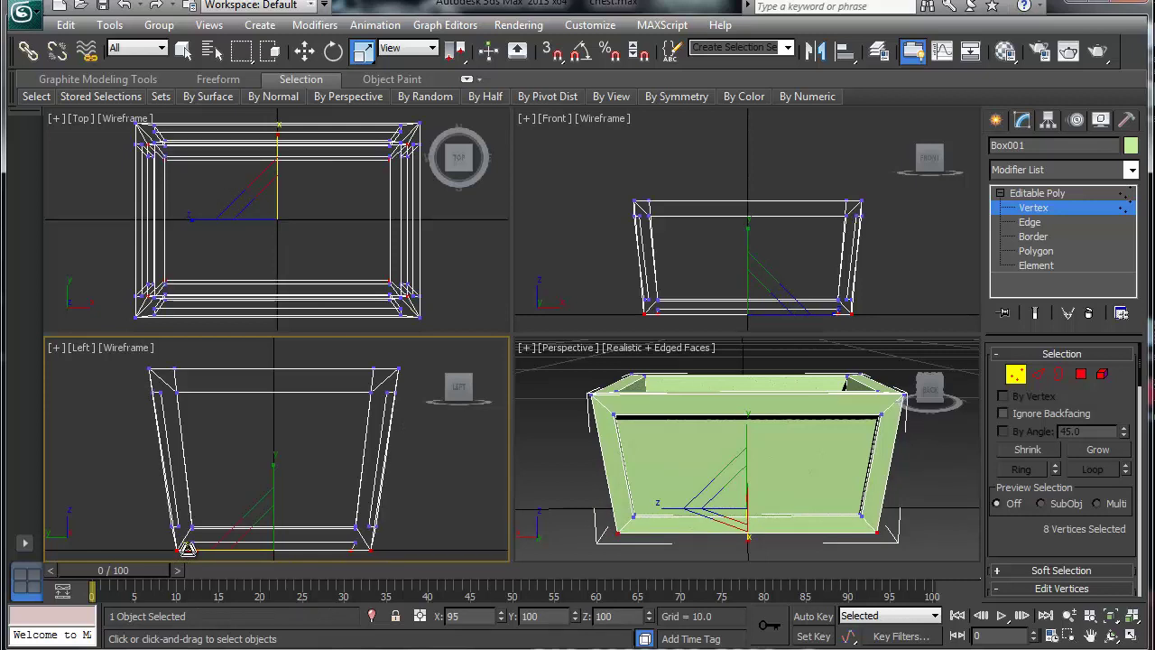
pyautogui.moveTo(185, 549); pyautogui.dragTo(185, 548)
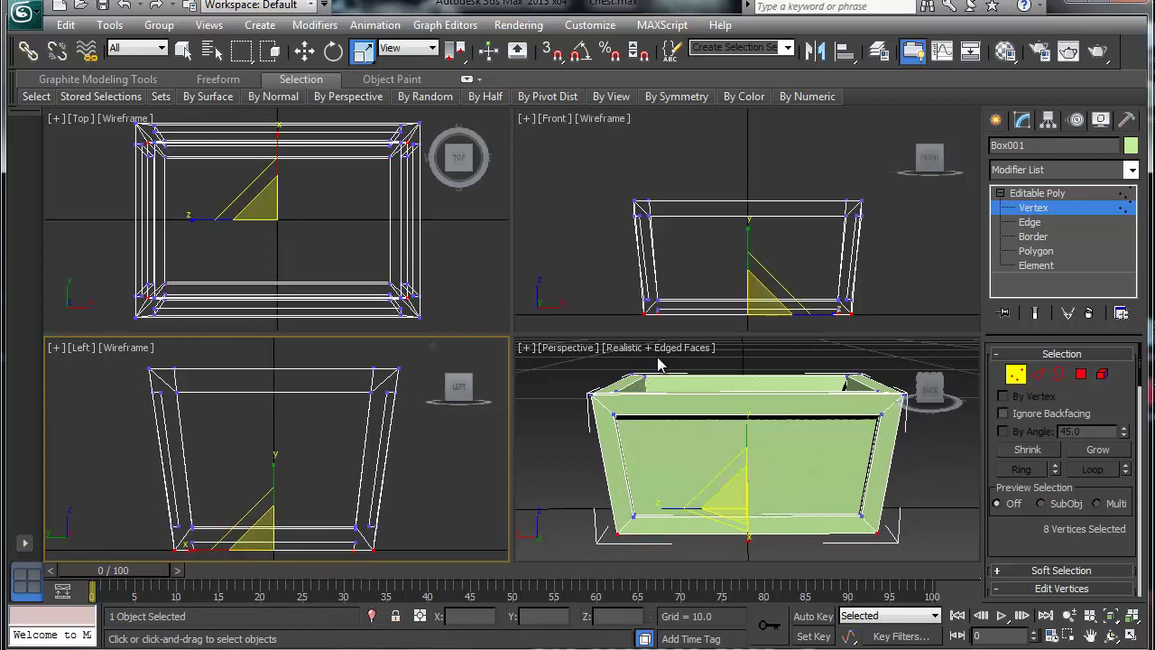
# In the Front view, scale the body's top rim vertices to about 103% along X and its bottom vertices slightly inward, finishing vertex editing.
pyautogui.moveTo(602, 296); pyautogui.dragTo(597, 300, button='middle')
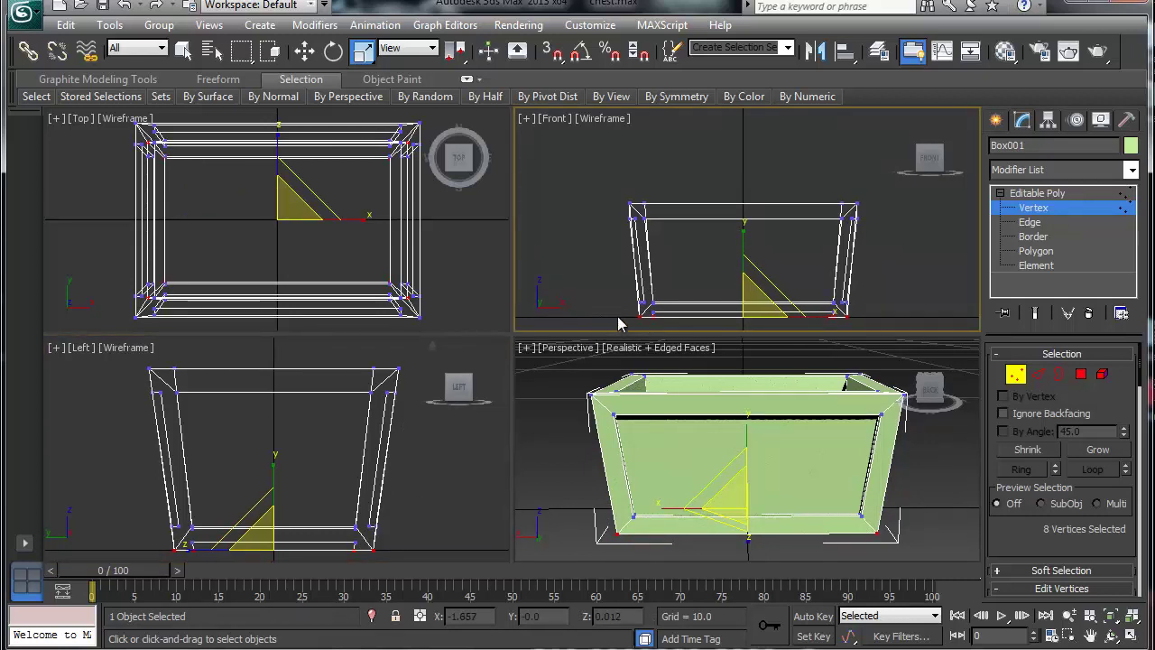
pyautogui.moveTo(620, 211); pyautogui.dragTo(826, 202)
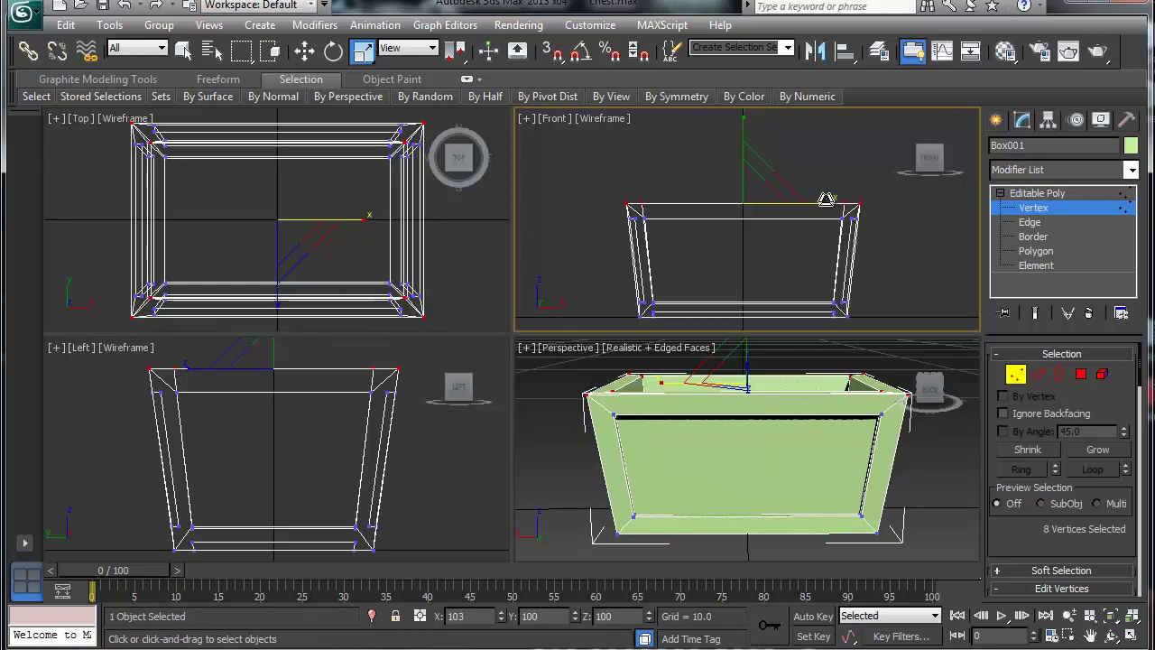
pyautogui.press('F8')
pyautogui.moveTo(864, 315); pyautogui.dragTo(610, 322)
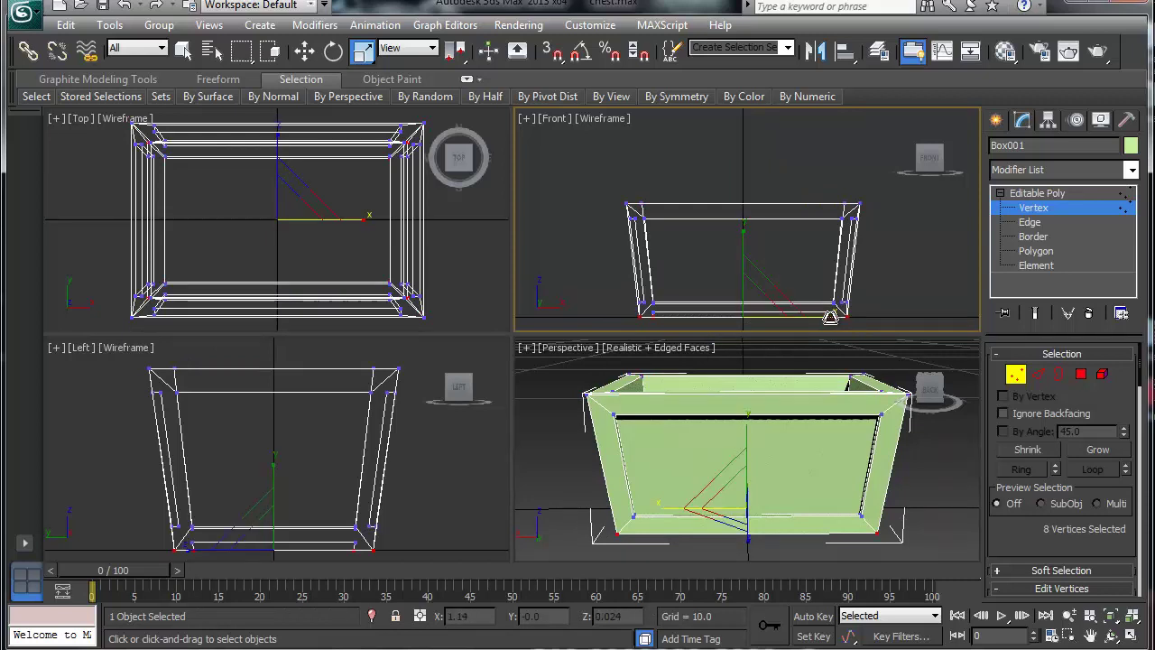
pyautogui.moveTo(833, 315); pyautogui.dragTo(822, 319)
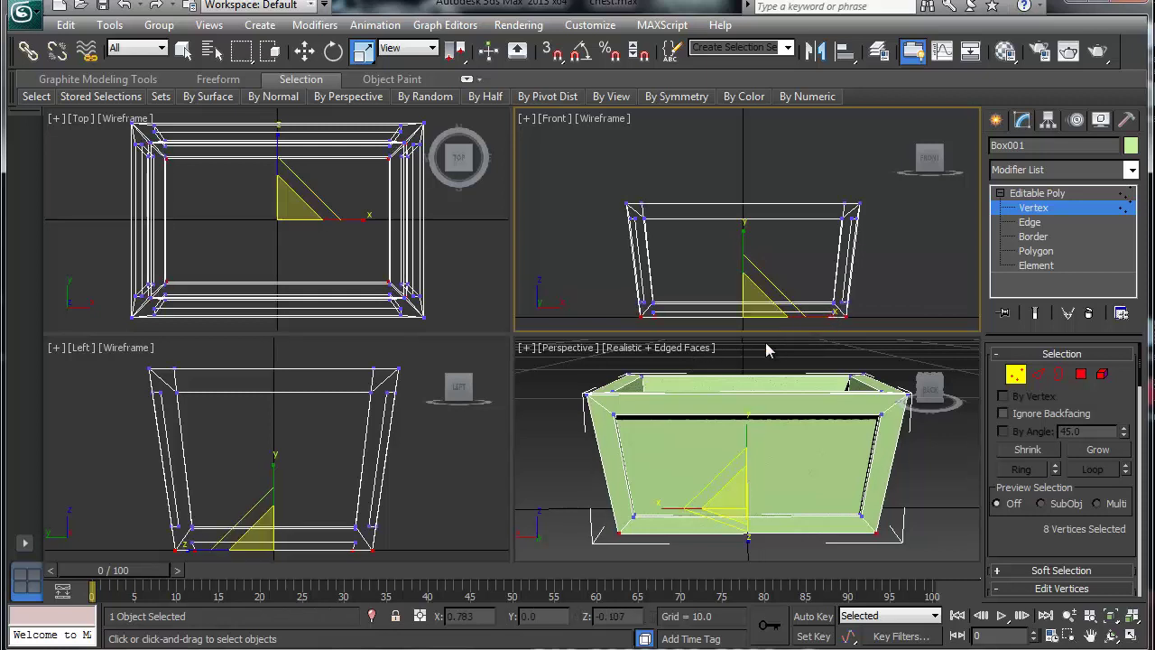
pyautogui.click(1033, 207)
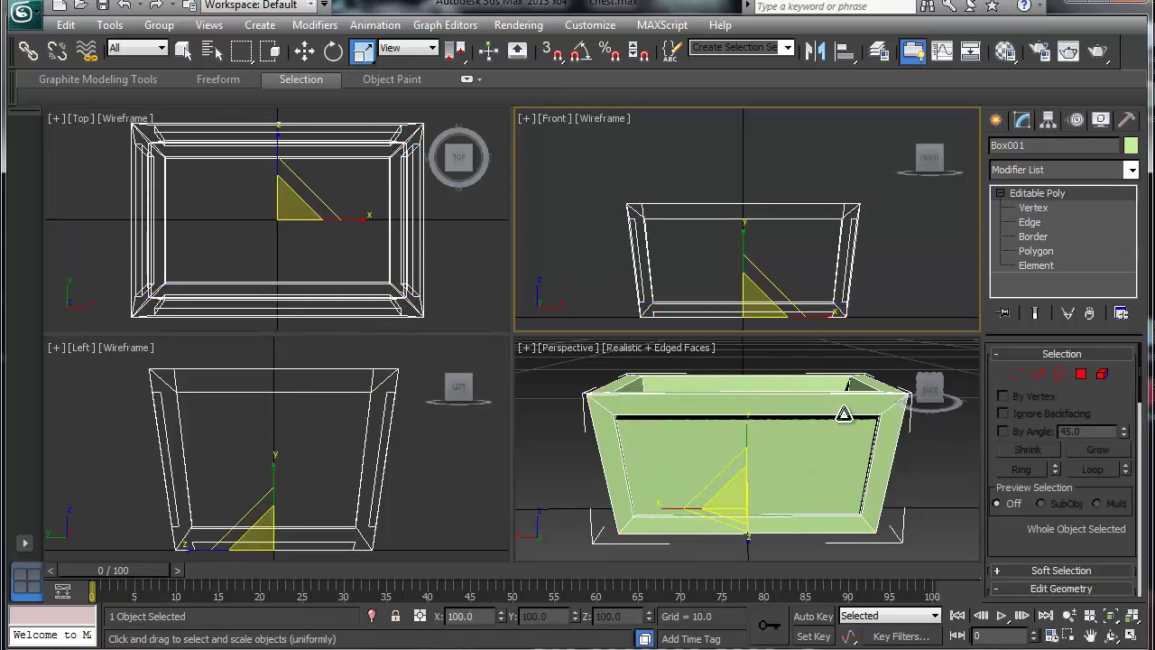
# Unhide all hidden objects to bring back the lid box above the chest body.
pyautogui.click(754, 434)
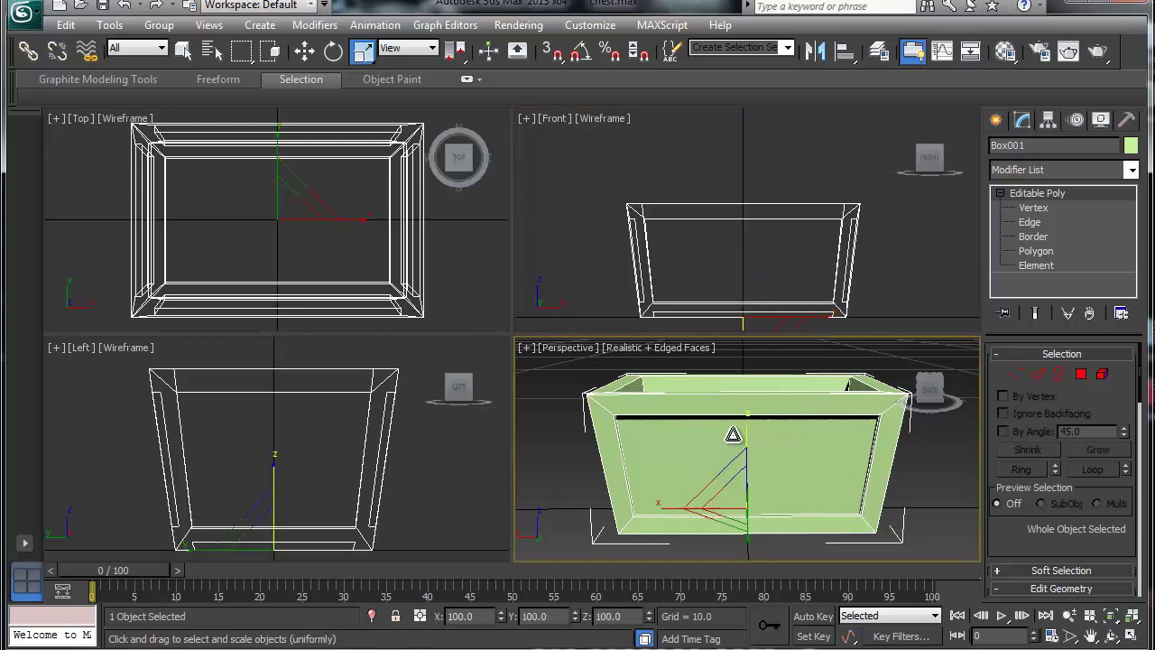
pyautogui.rightClick(709, 435)
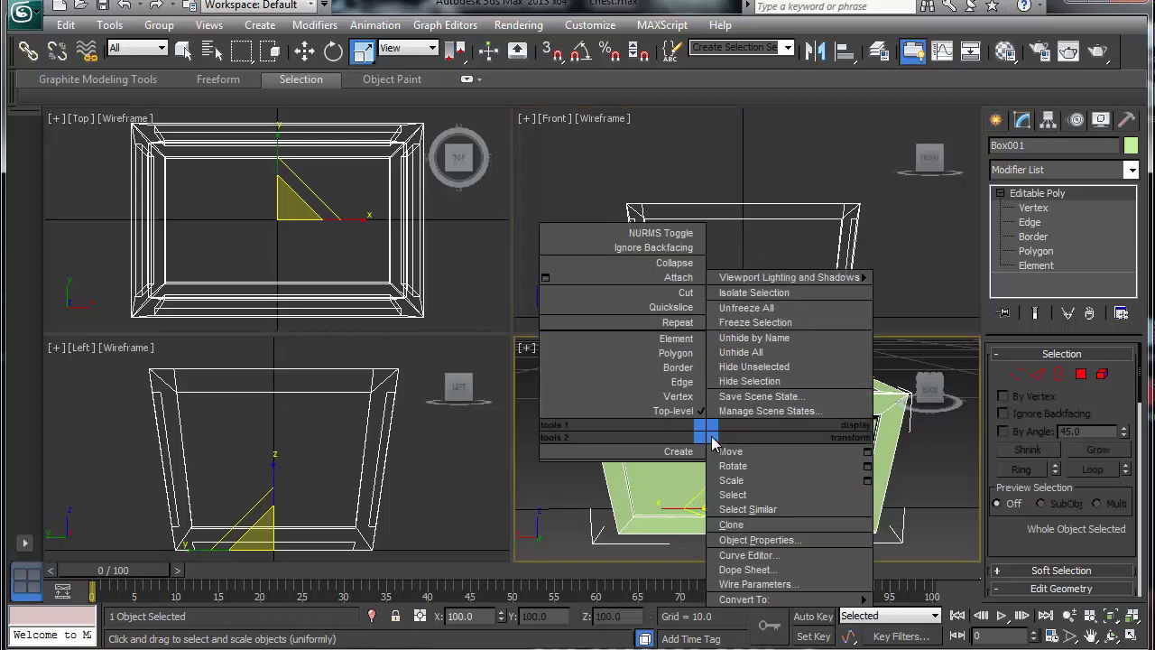
pyautogui.click(754, 354)
pyautogui.moveTo(733, 401); pyautogui.dragTo(707, 418, button='middle')
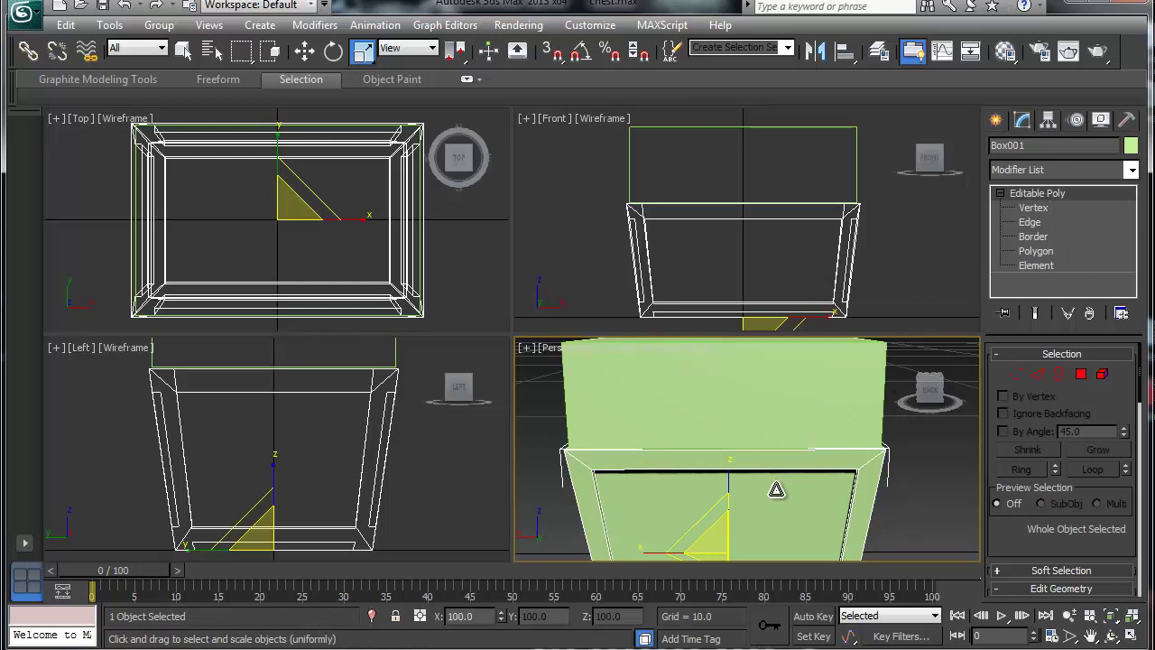
pyautogui.moveTo(776, 489); pyautogui.dragTo(773, 483, button='middle')
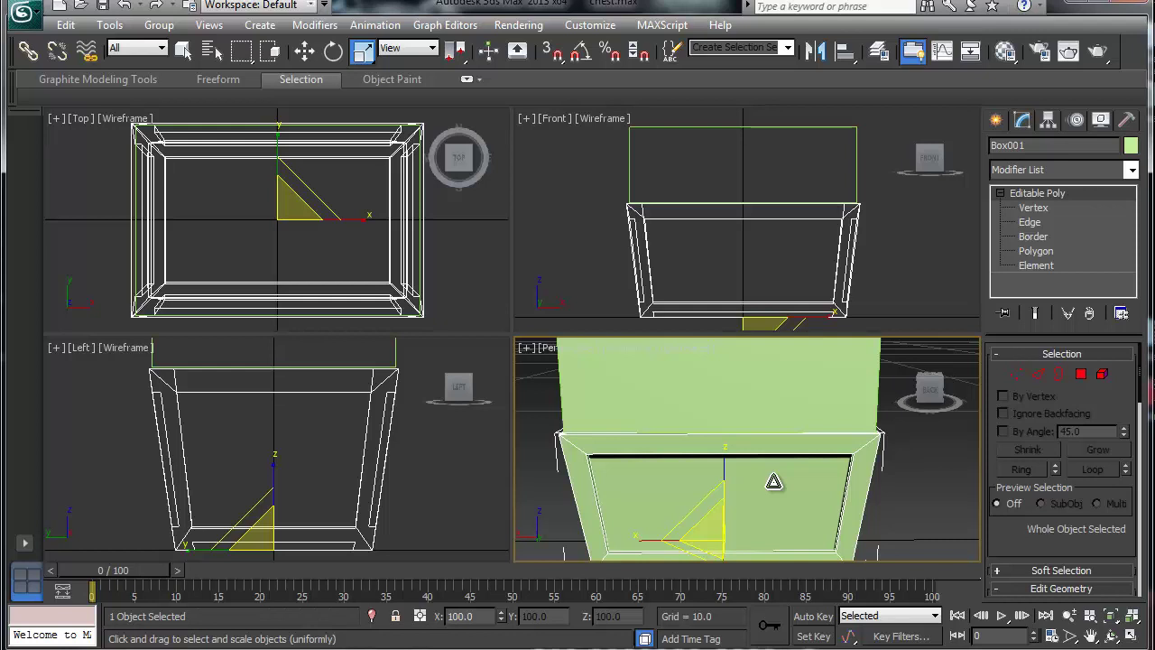
# Display the chest body as see-through, check that option in its object properties, and freeze the body.
pyautogui.hotkey('alt', 'x')
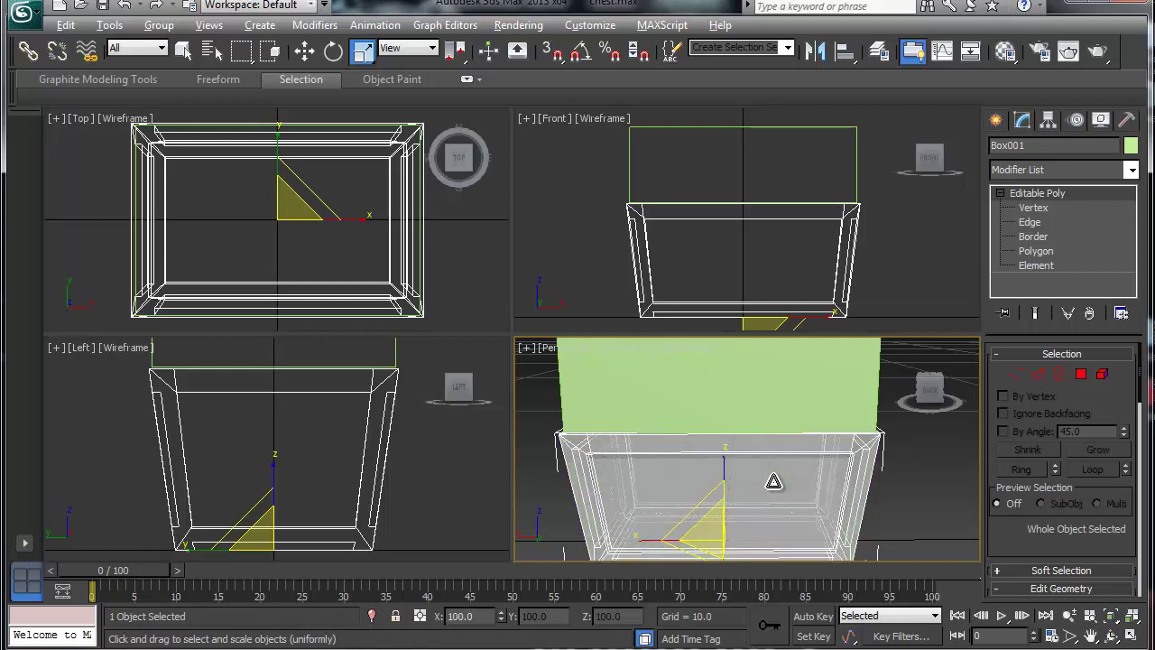
pyautogui.rightClick(773, 482)
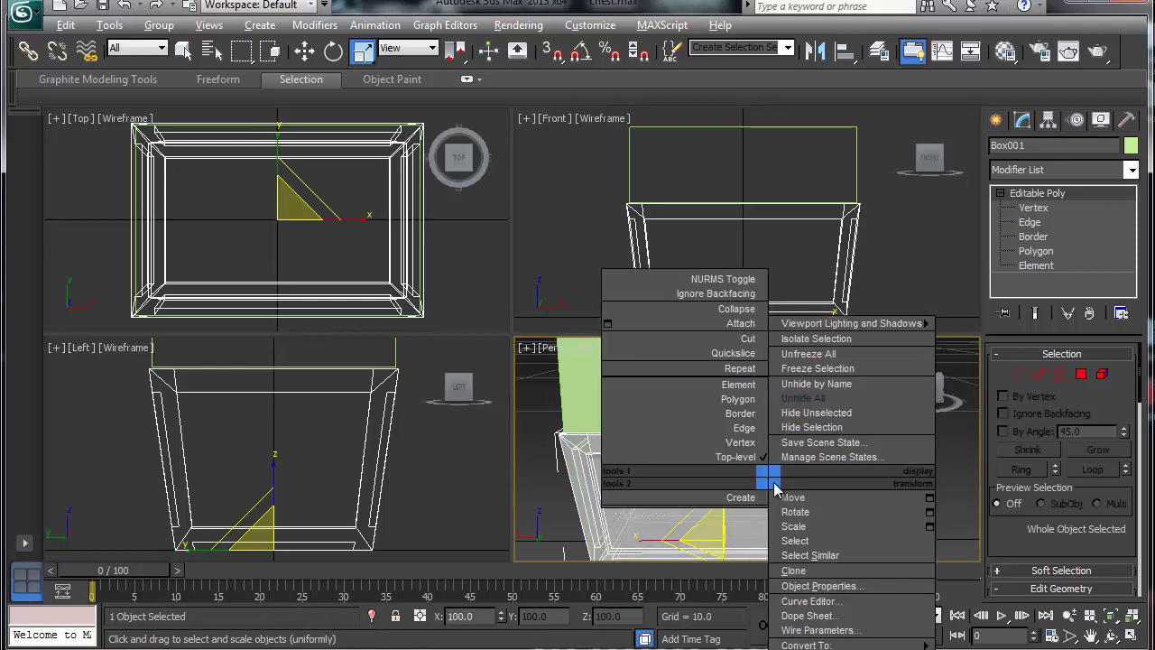
pyautogui.click(806, 589)
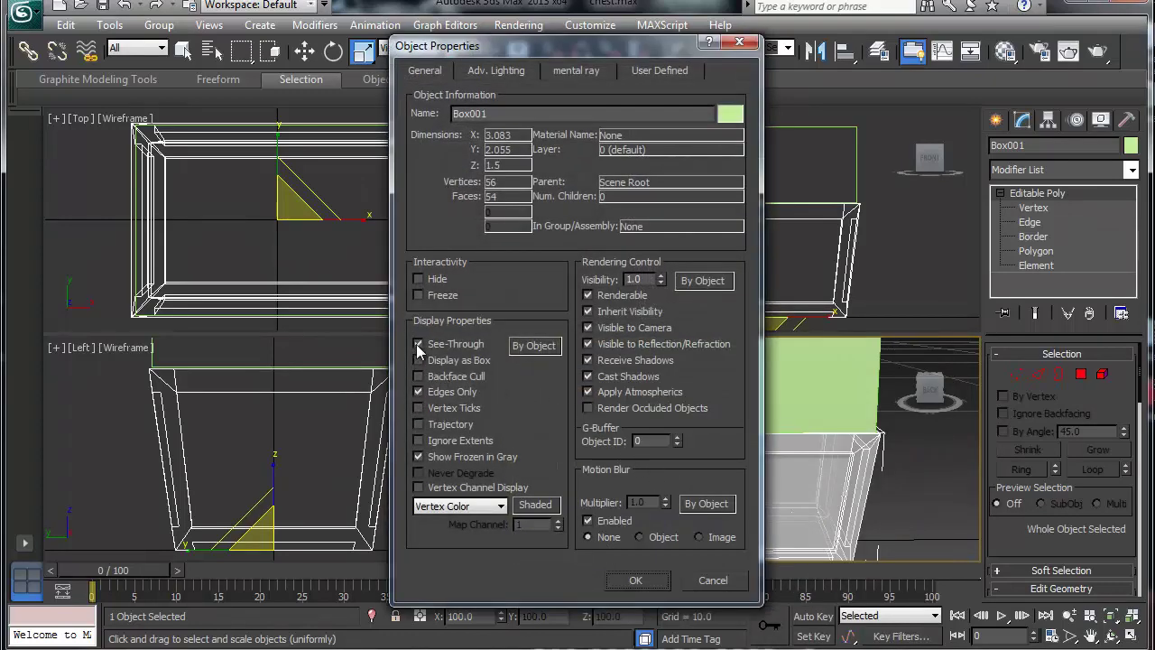
pyautogui.click(632, 585)
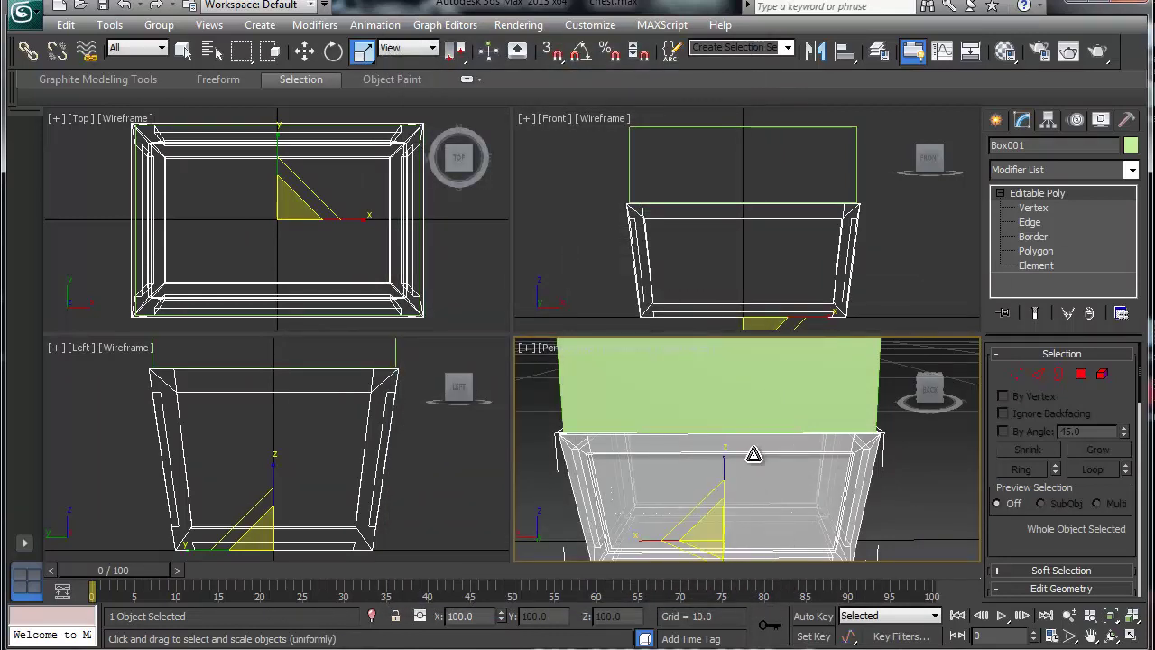
pyautogui.rightClick(785, 498)
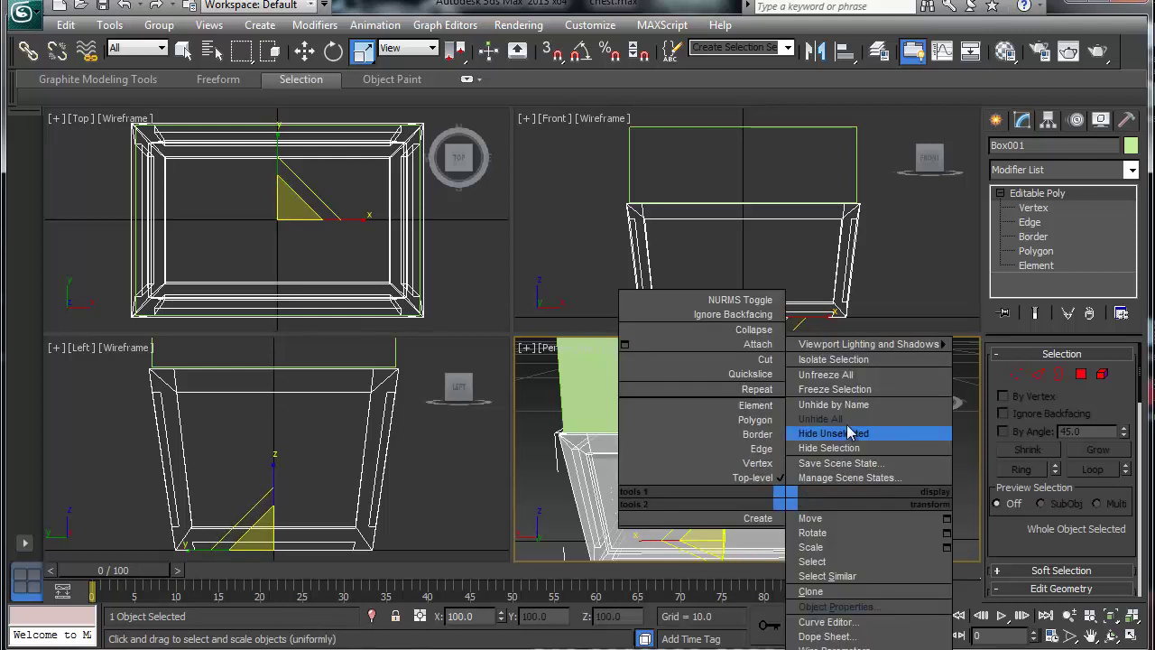
pyautogui.click(839, 389)
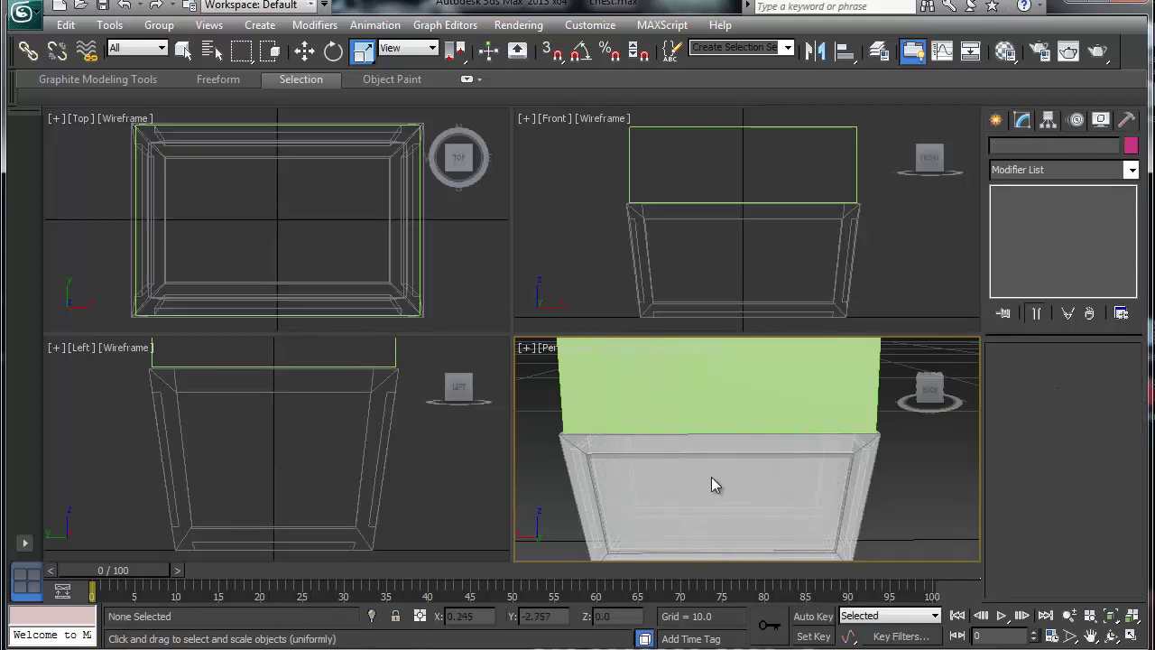
# Convert the lid box above the chest body to an Editable Poly.
pyautogui.click(733, 413)
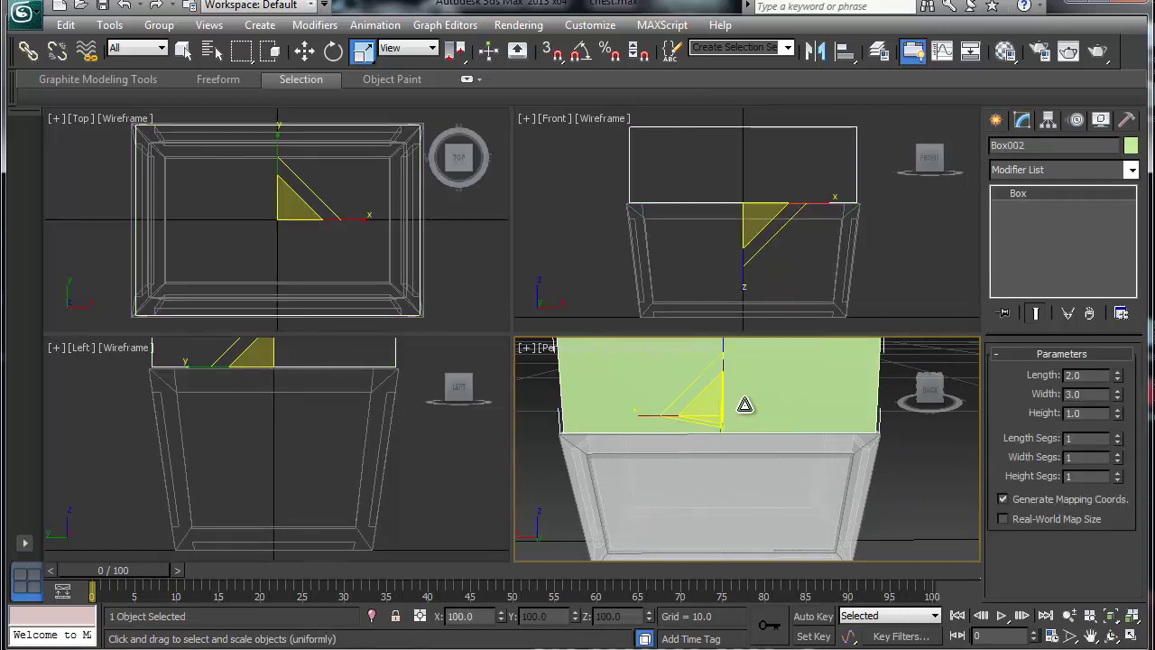
pyautogui.moveTo(729, 399); pyautogui.dragTo(729, 412, button='middle')
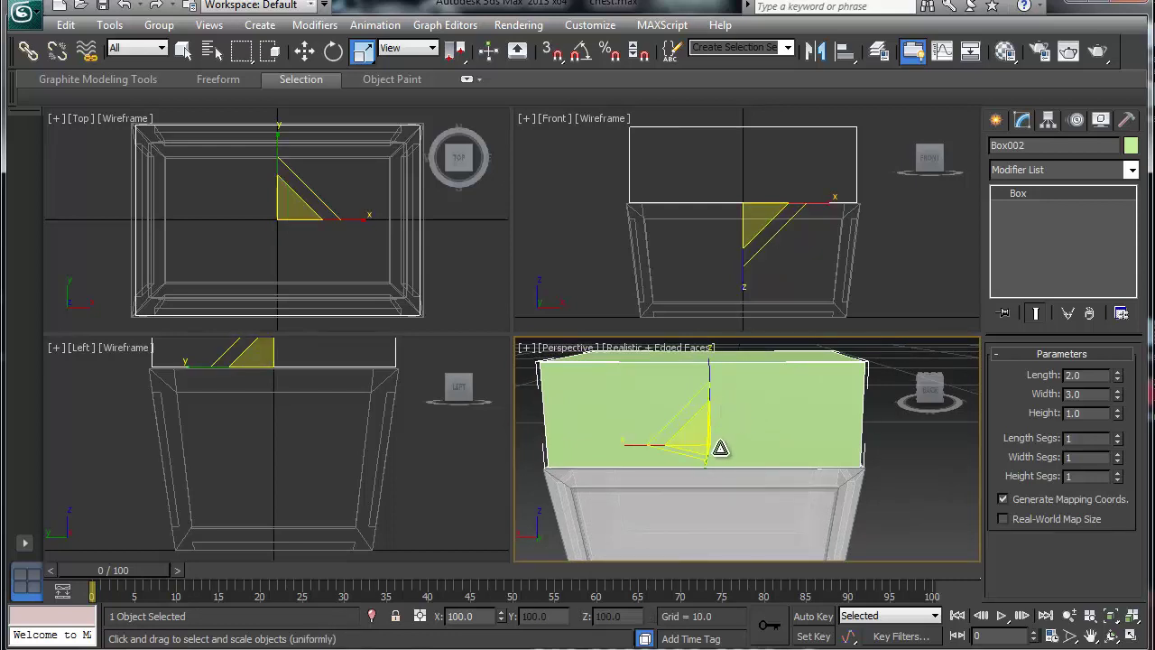
pyautogui.rightClick(1018, 201)
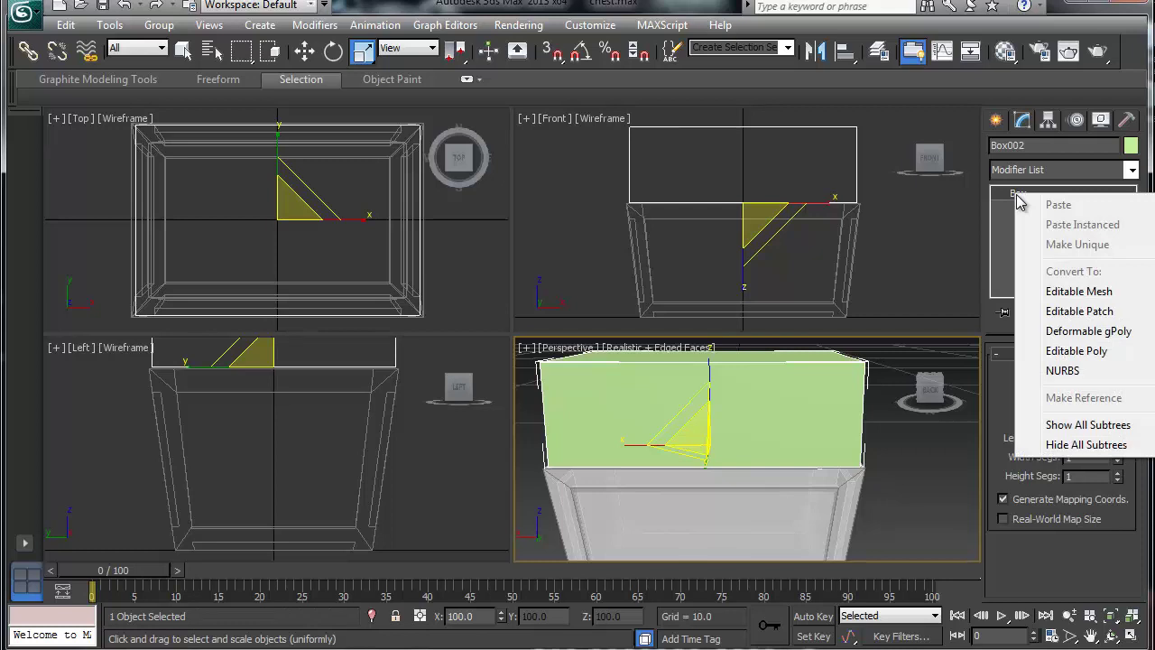
pyautogui.click(1061, 351)
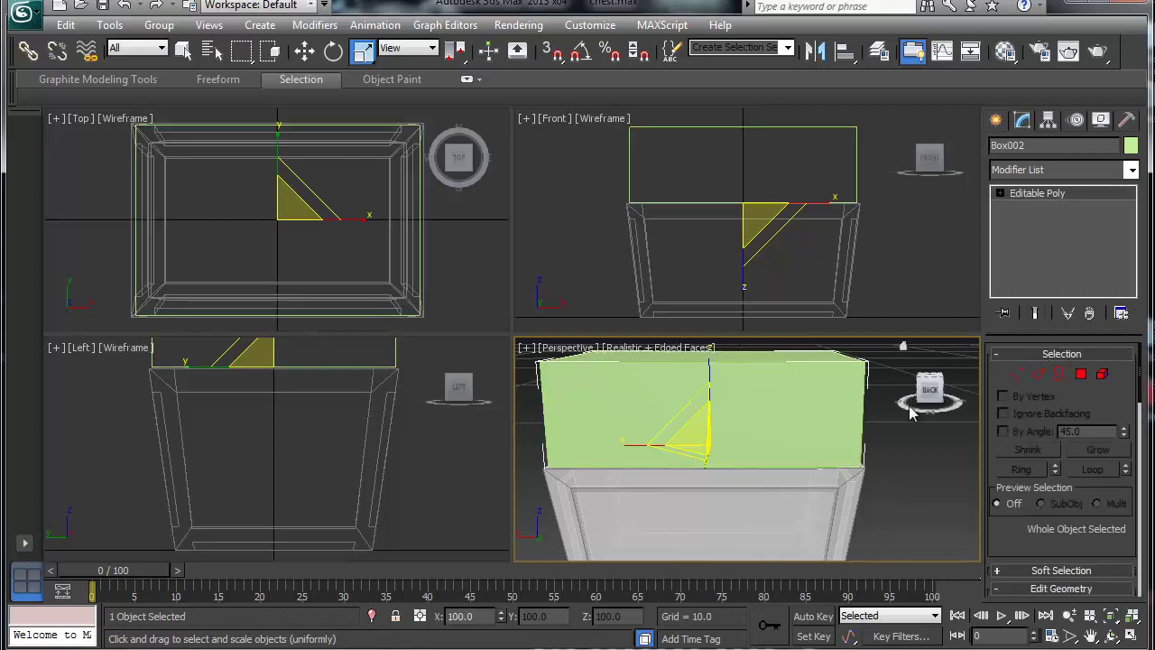
# Scale the lid's four bottom vertices outward to match the chest rim, about 104% along X in Front and slightly in Left, and deselect them.
pyautogui.click(1016, 374)
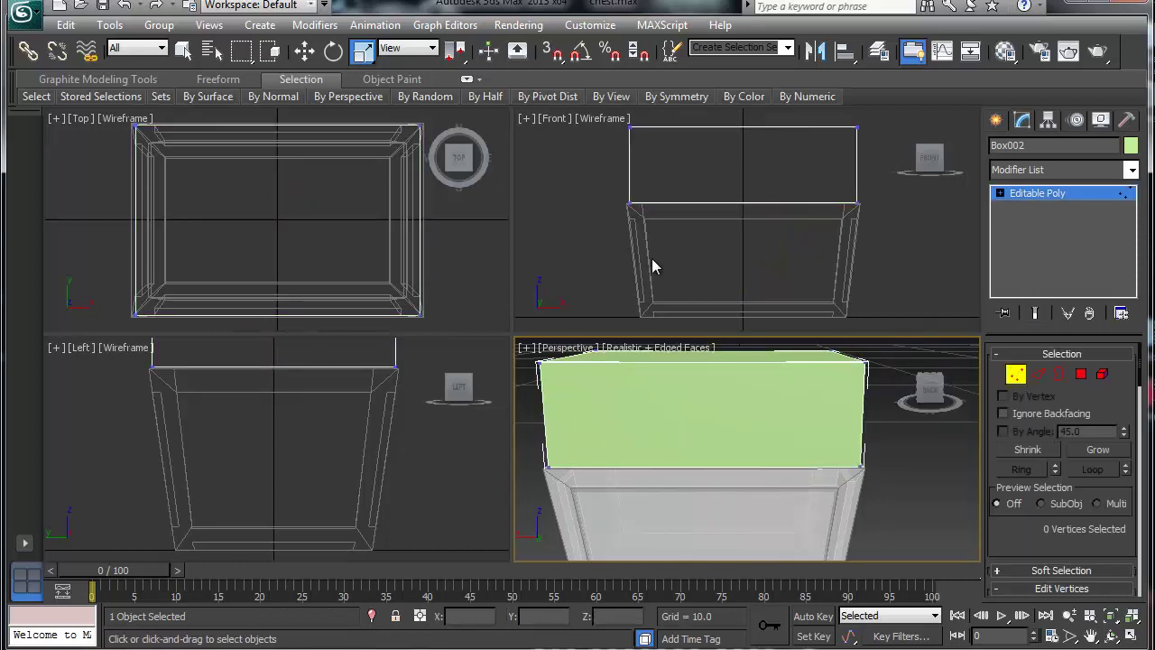
pyautogui.moveTo(614, 220); pyautogui.dragTo(835, 202)
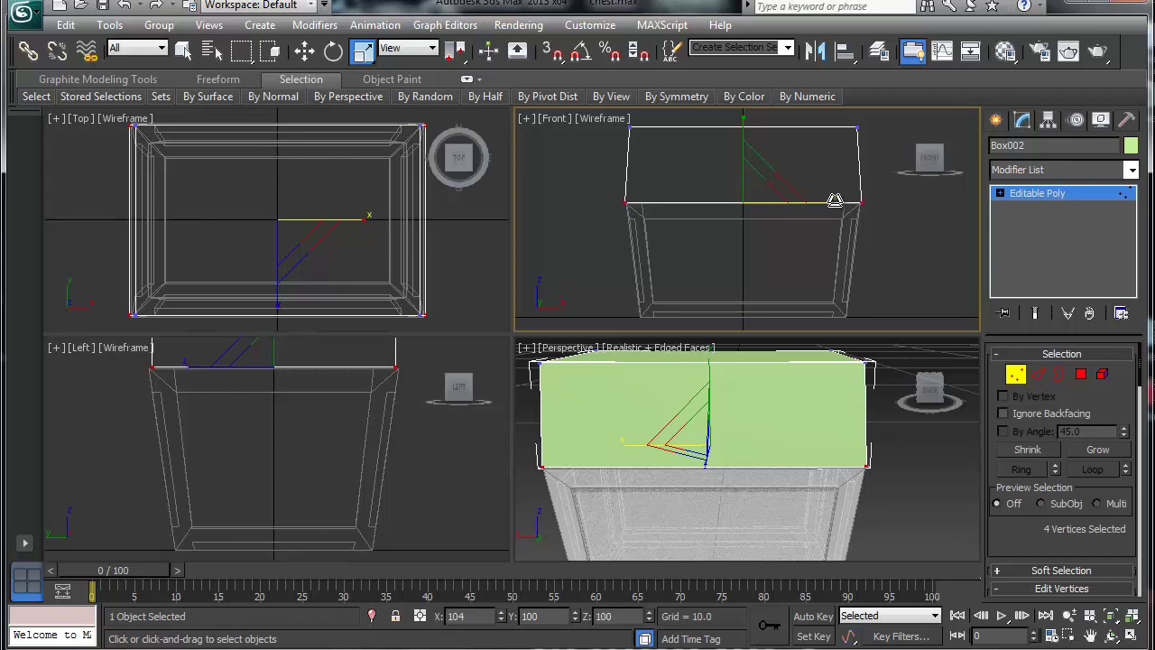
pyautogui.rightClick(196, 370)
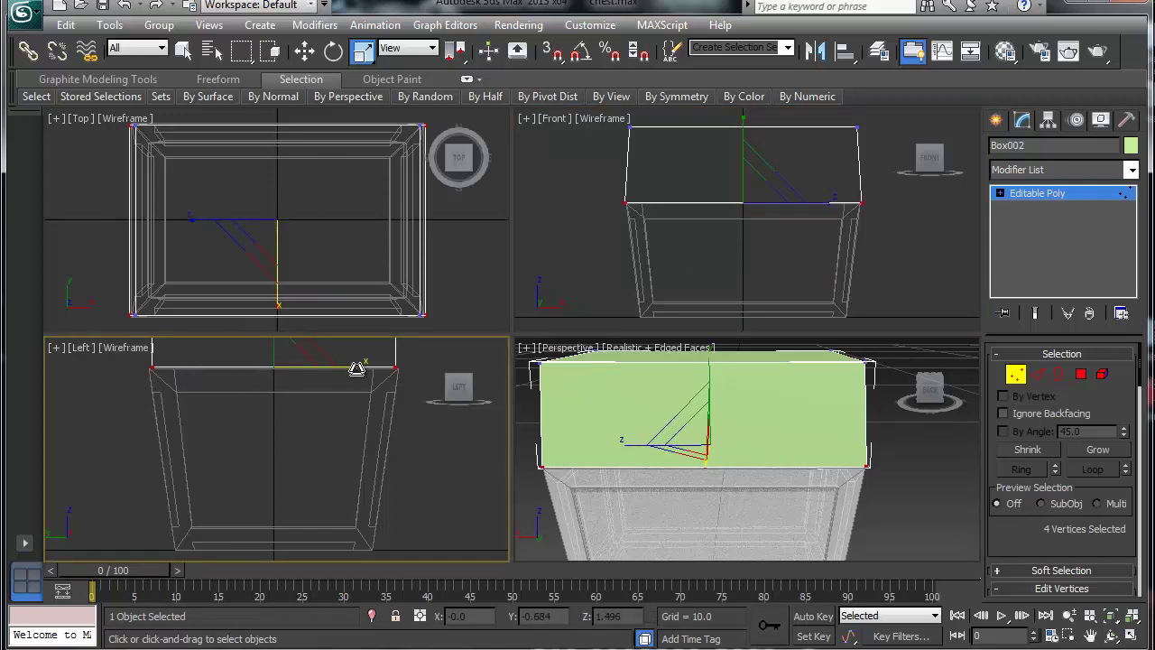
pyautogui.moveTo(356, 368); pyautogui.dragTo(360, 365)
pyautogui.rightClick(608, 160)
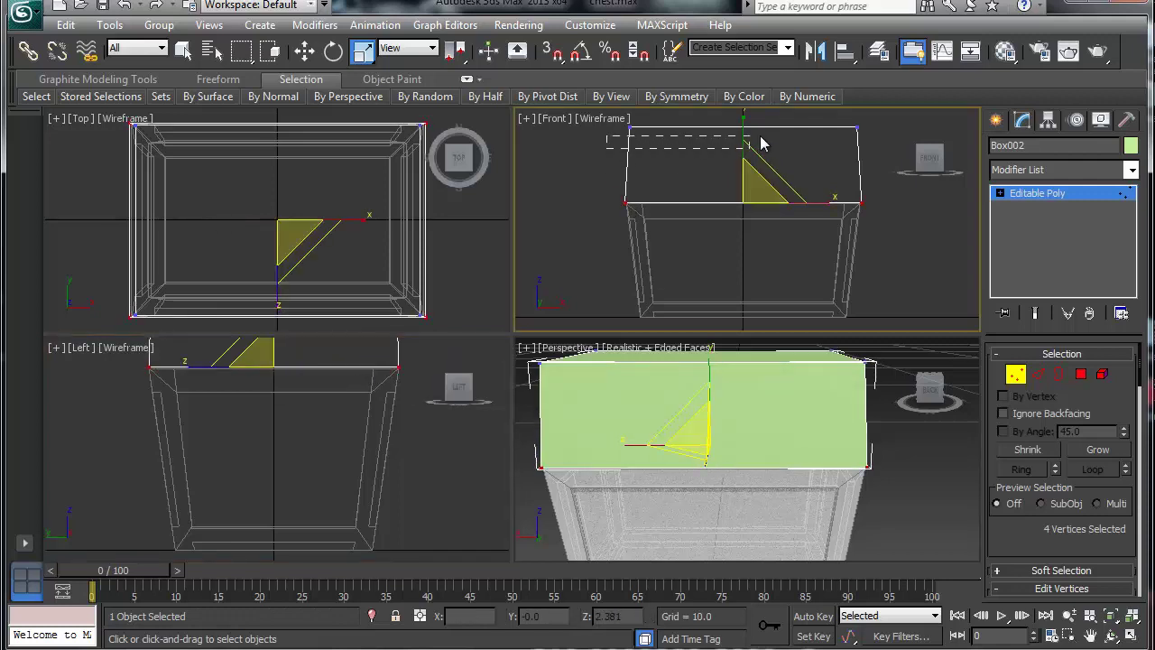
pyautogui.click(746, 152)
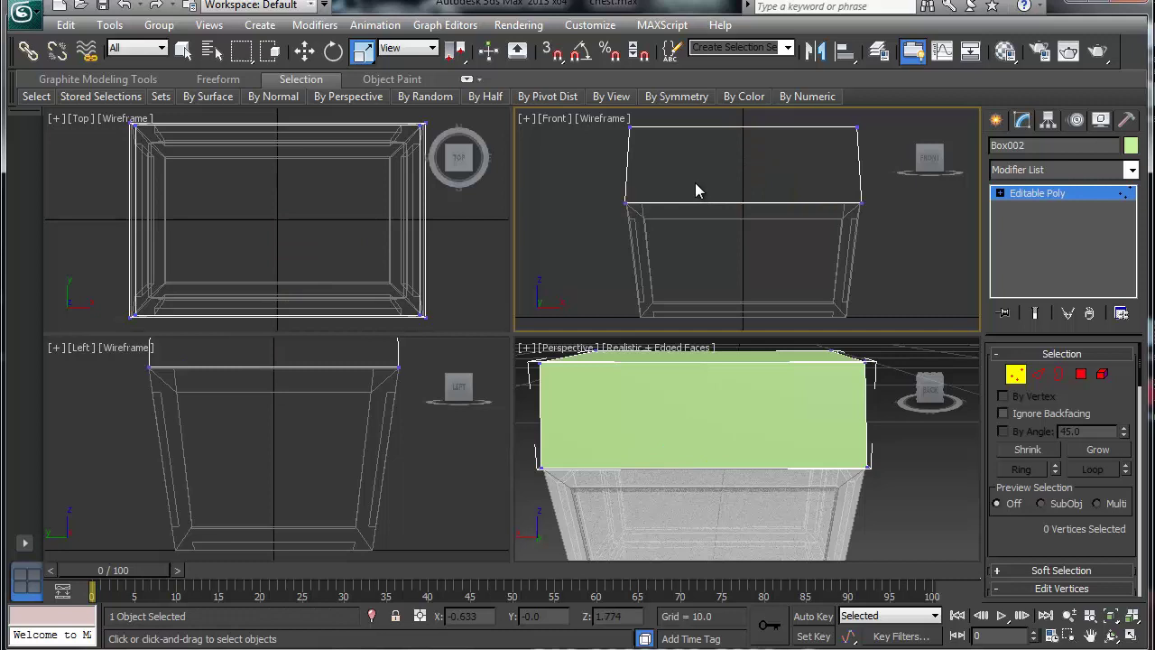
pyautogui.moveTo(693, 185); pyautogui.dragTo(690, 211, button='middle')
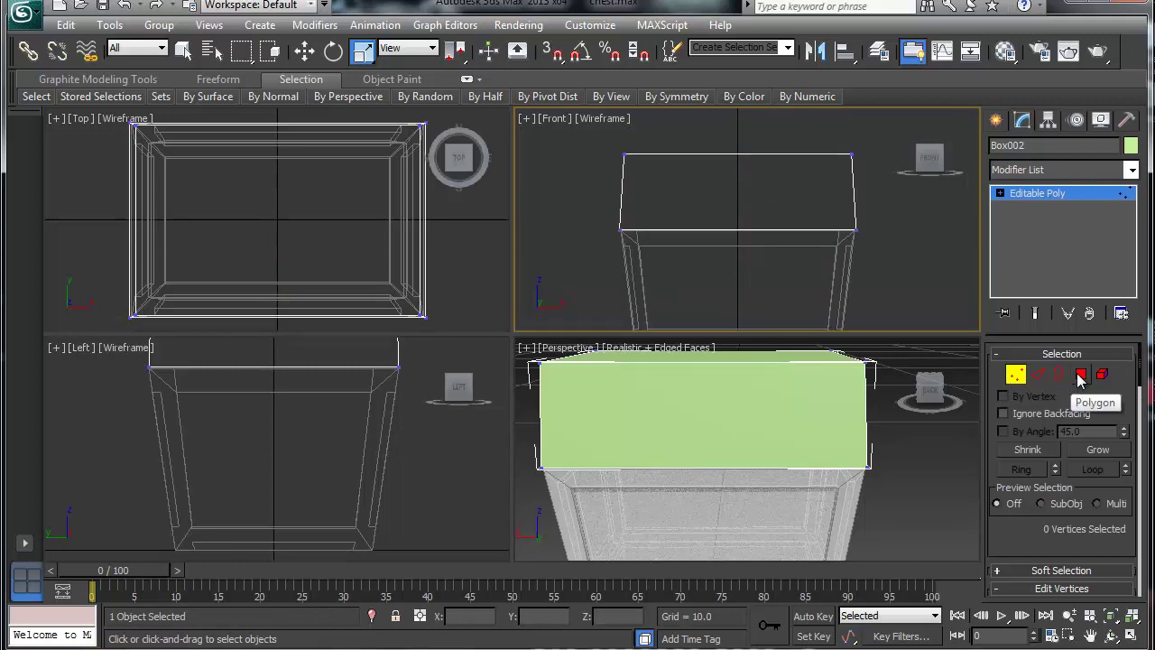
# Select the lid's top polygon and scale it uniformly inward so all four sides slope, and deselect it.
pyautogui.click(1081, 378)
pyautogui.keyDown('alt'); pyautogui.moveTo(660, 408); pyautogui.dragTo(720, 435, button='middle'); pyautogui.keyUp('alt')
pyautogui.click(691, 386)
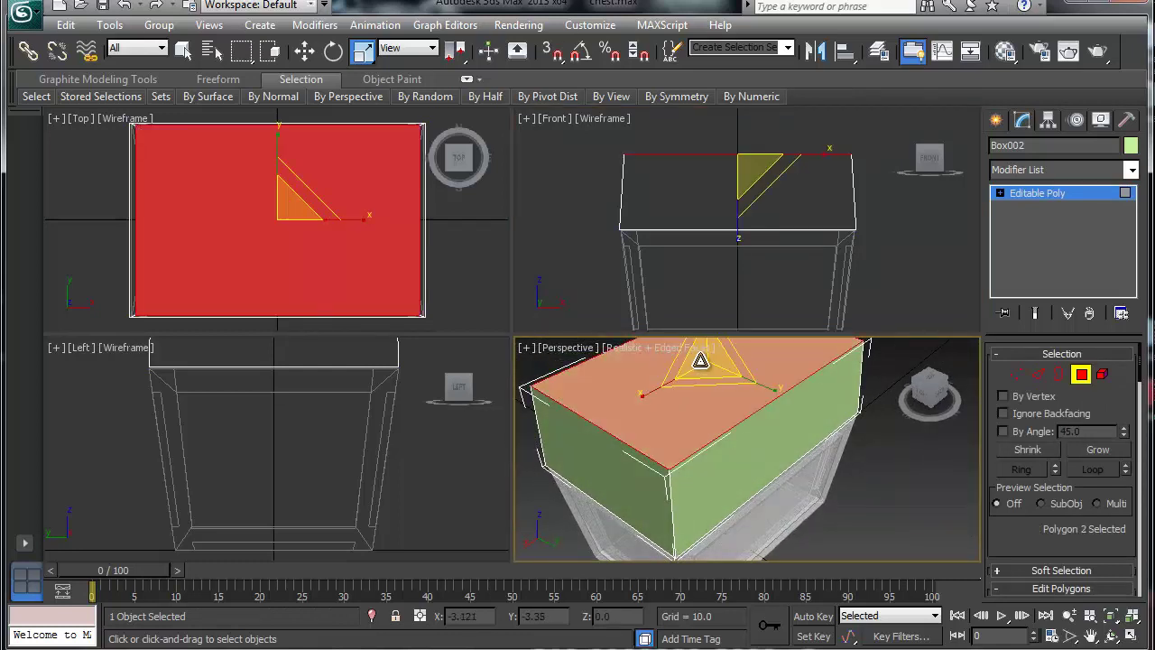
pyautogui.moveTo(711, 358); pyautogui.dragTo(717, 388)
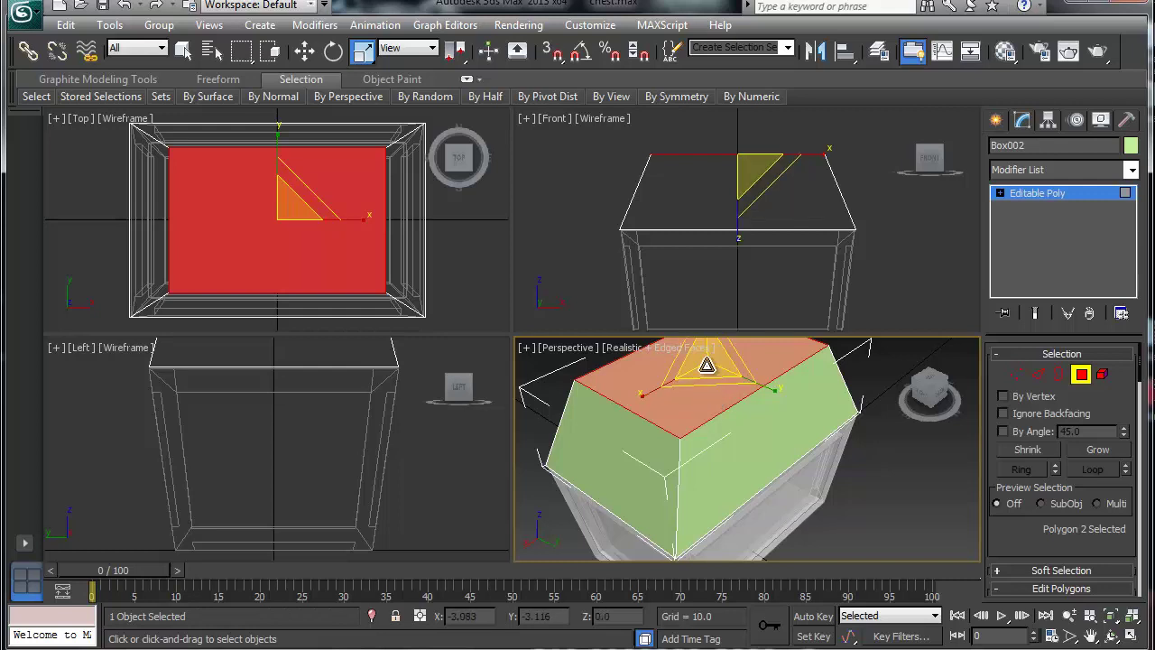
pyautogui.moveTo(707, 366); pyautogui.dragTo(648, 384)
pyautogui.click(418, 454)
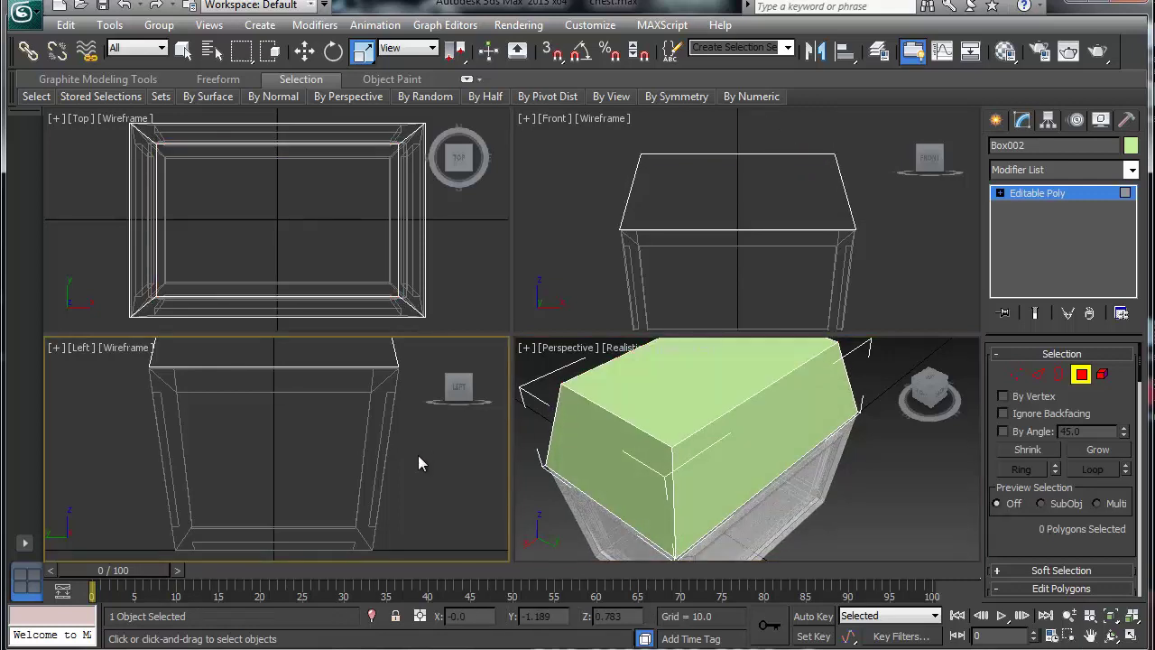
# Scale the lid's top polygon to 80% along Y and lower it about 0.3 units to flatten the lid.
pyautogui.scroll(-5, 469, 427)
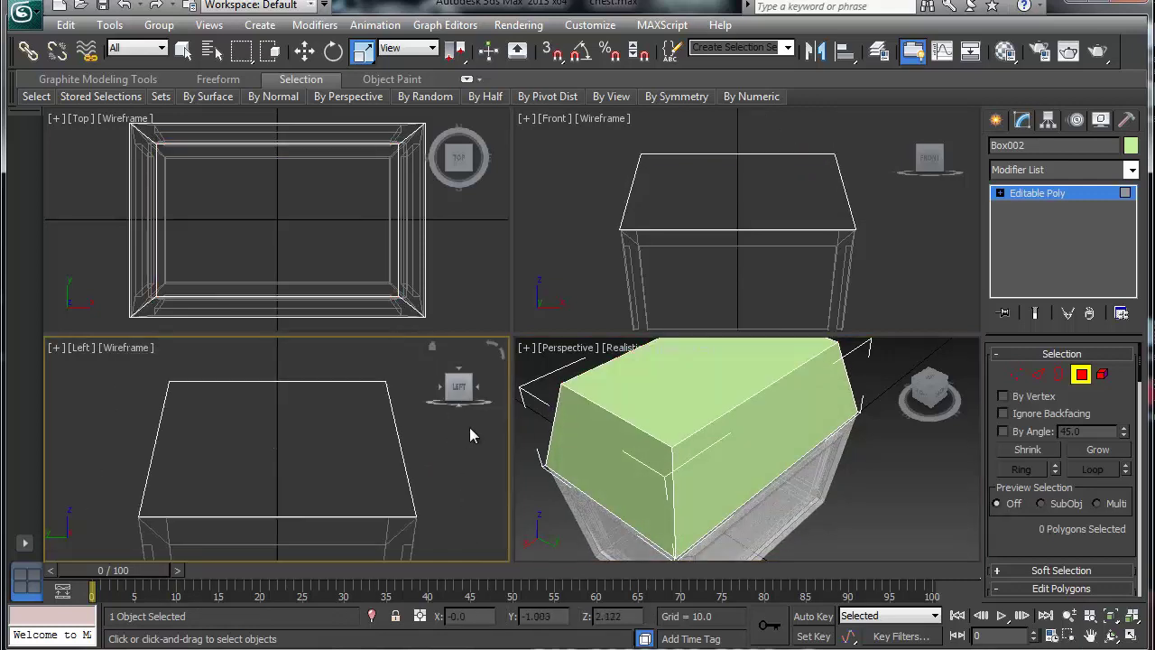
pyautogui.scroll(4, 353, 469)
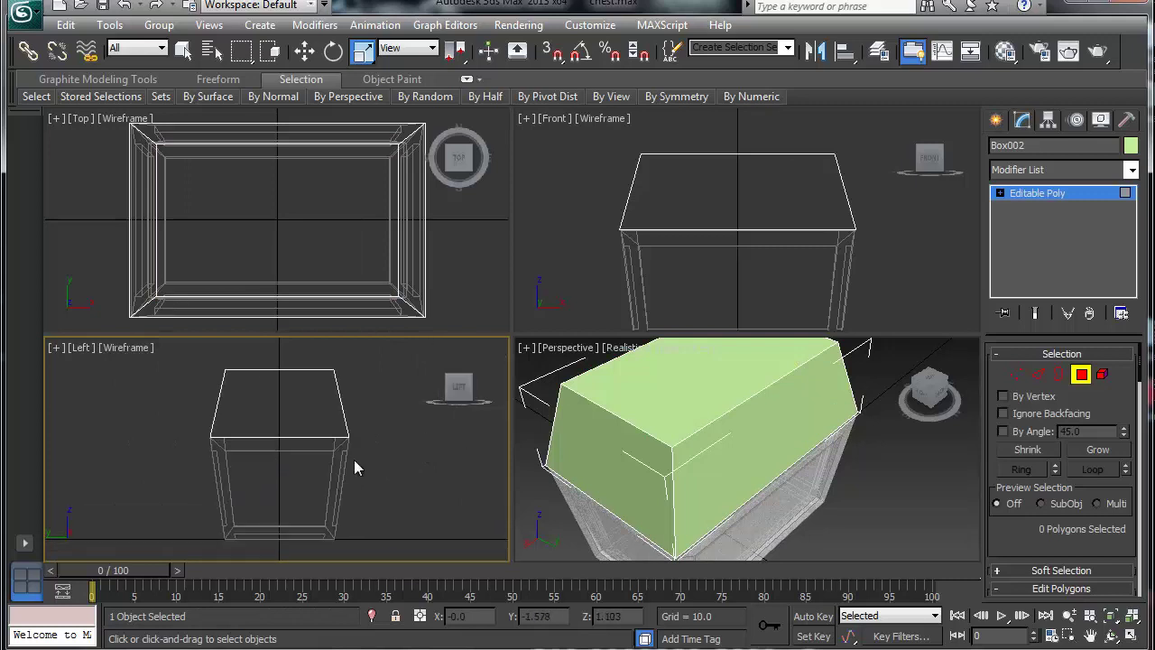
pyautogui.rightClick(713, 424)
pyautogui.click(710, 408)
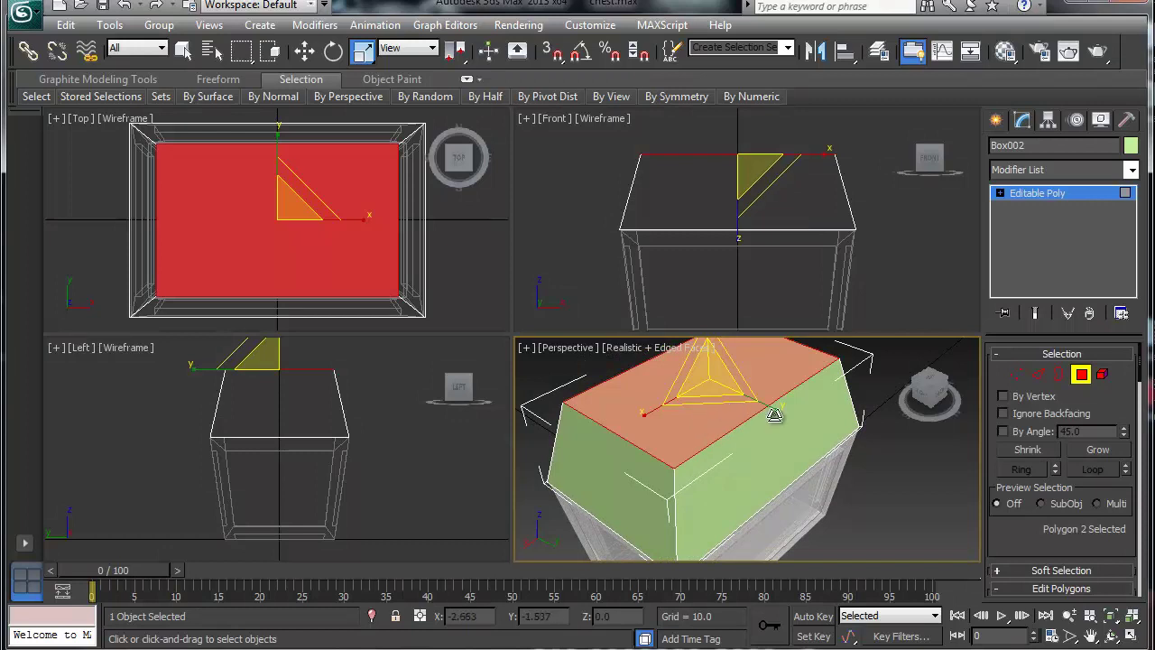
pyautogui.moveTo(773, 407); pyautogui.dragTo(772, 413)
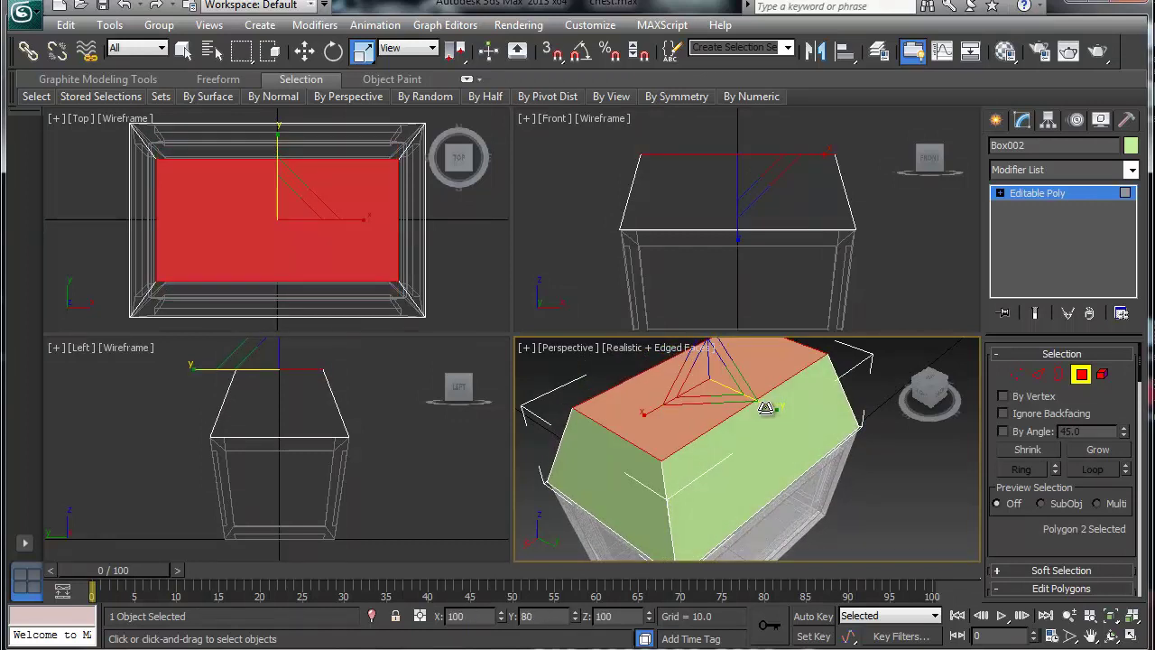
pyautogui.press('w')
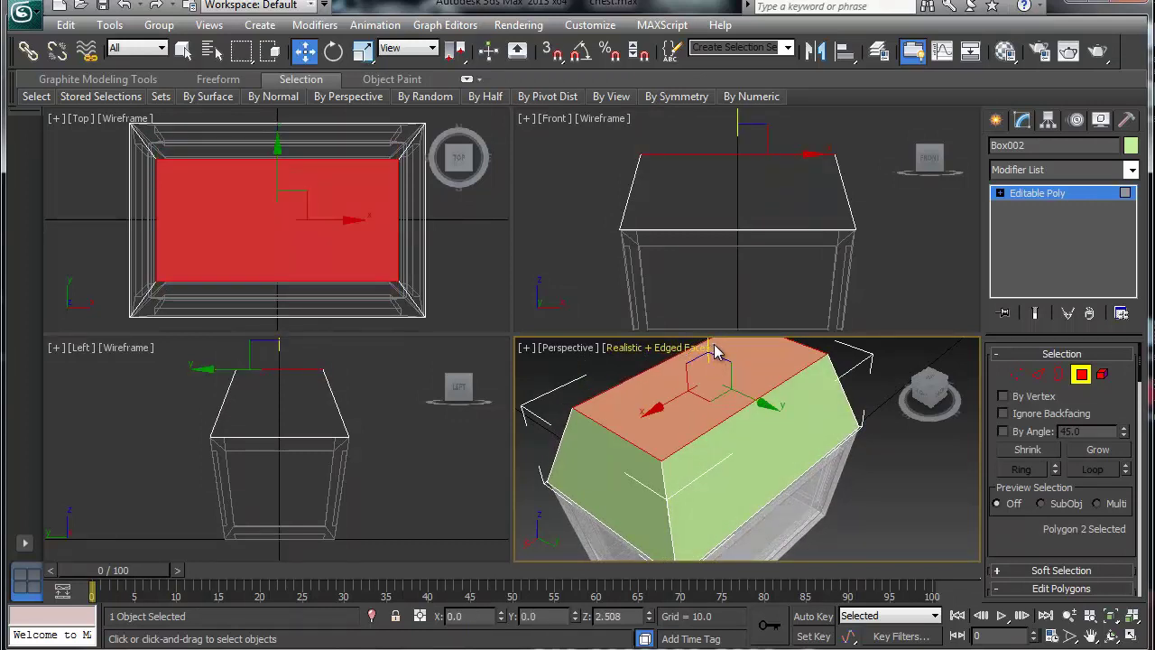
pyautogui.moveTo(711, 344); pyautogui.dragTo(709, 366)
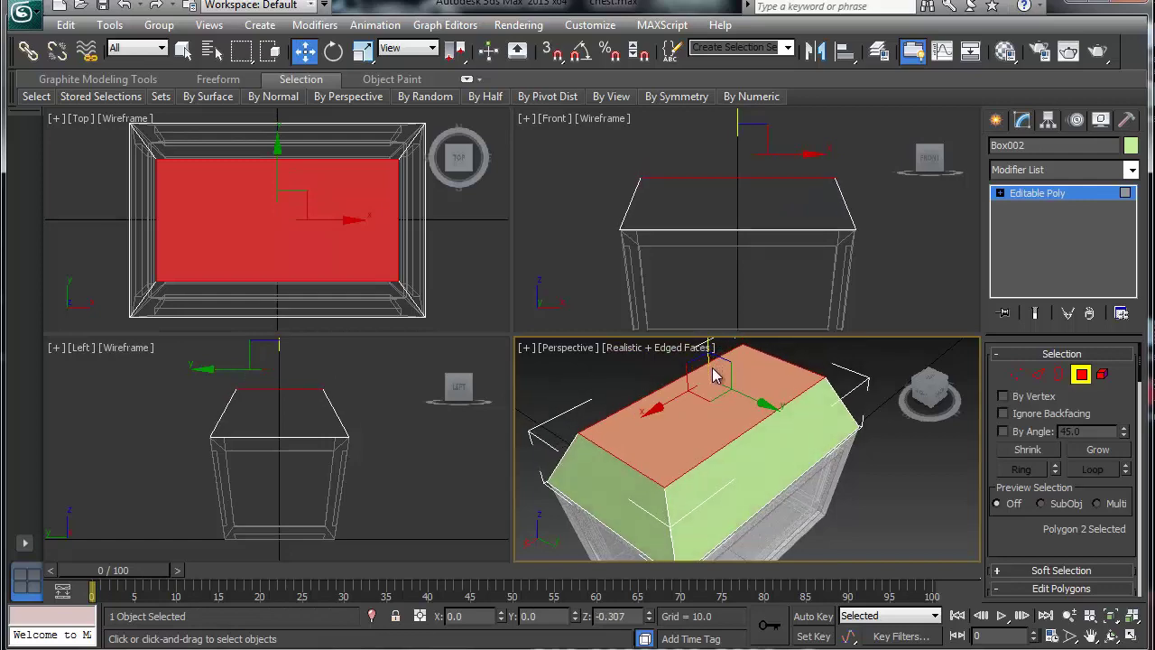
# Select the lid's long sloping back polygon and inset it by 0.17.
pyautogui.keyDown('alt'); pyautogui.moveTo(767, 479); pyautogui.dragTo(696, 459, button='middle'); pyautogui.keyUp('alt')
pyautogui.click(800, 465)
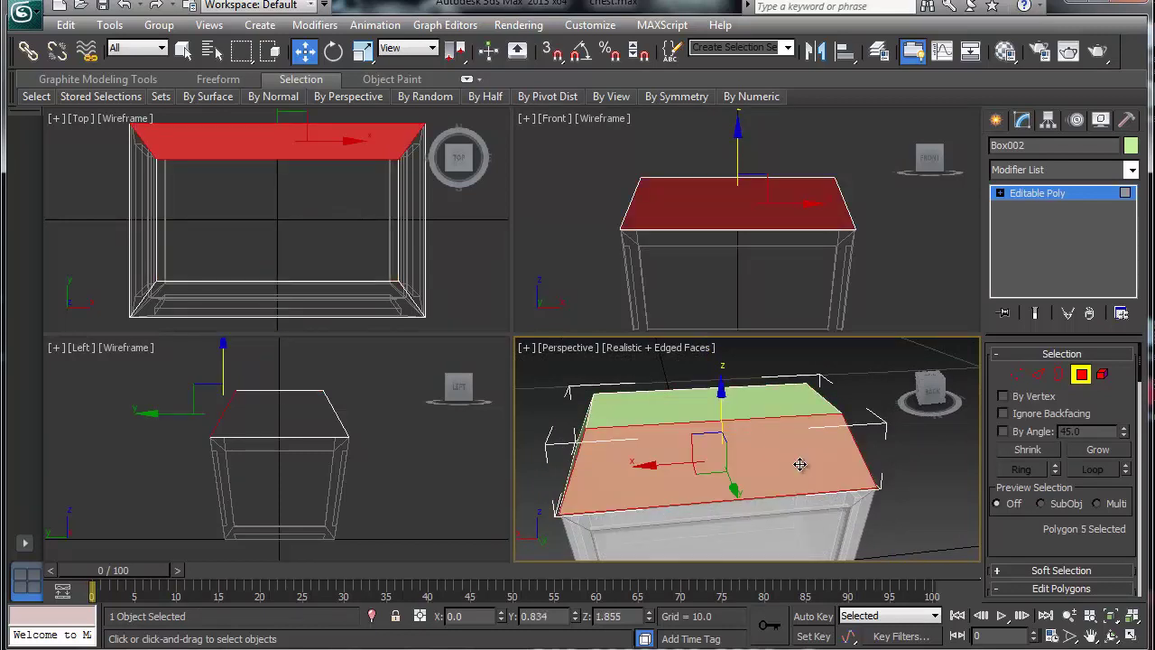
pyautogui.scroll(-5, 1035, 532)
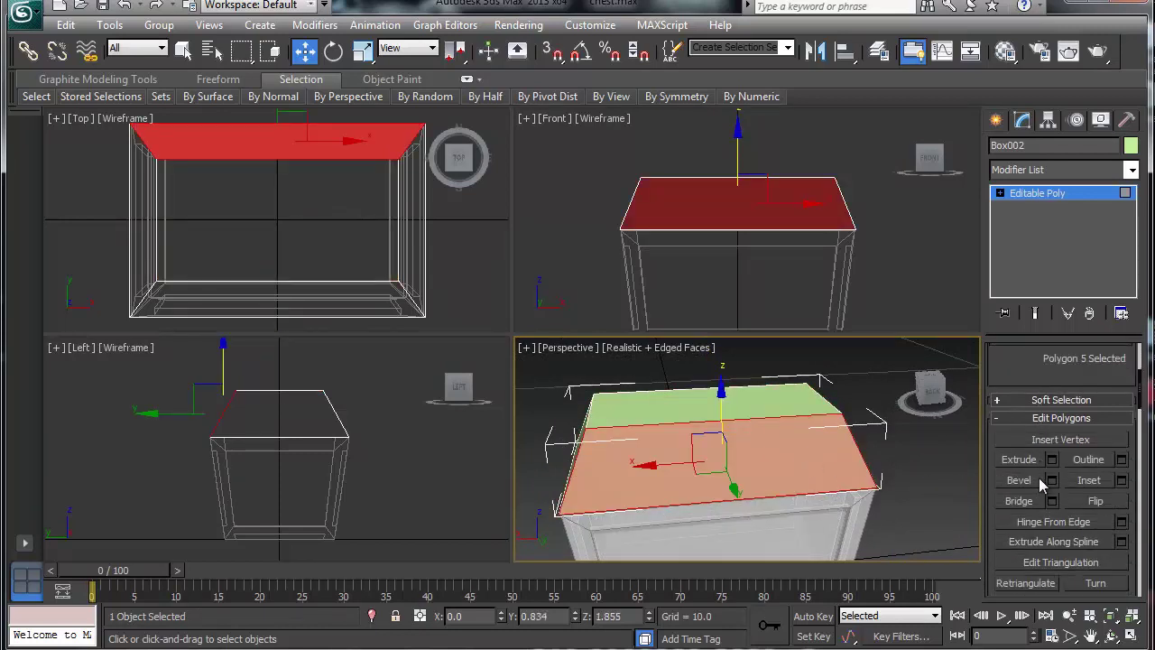
pyautogui.click(1122, 480)
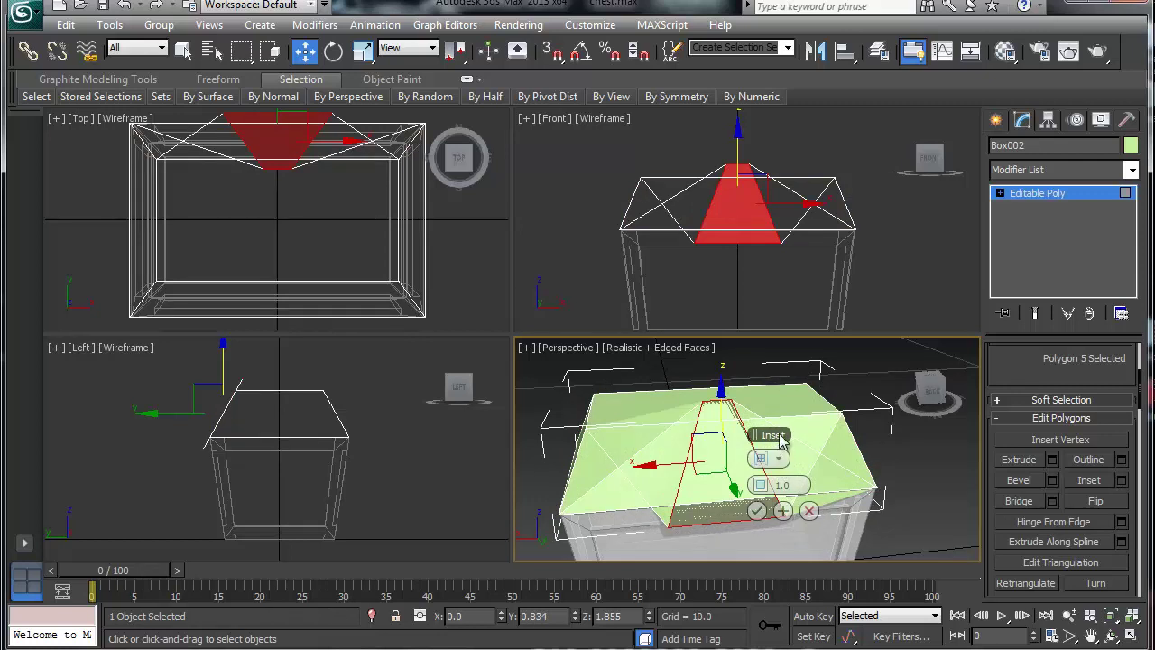
pyautogui.moveTo(772, 437); pyautogui.dragTo(568, 399)
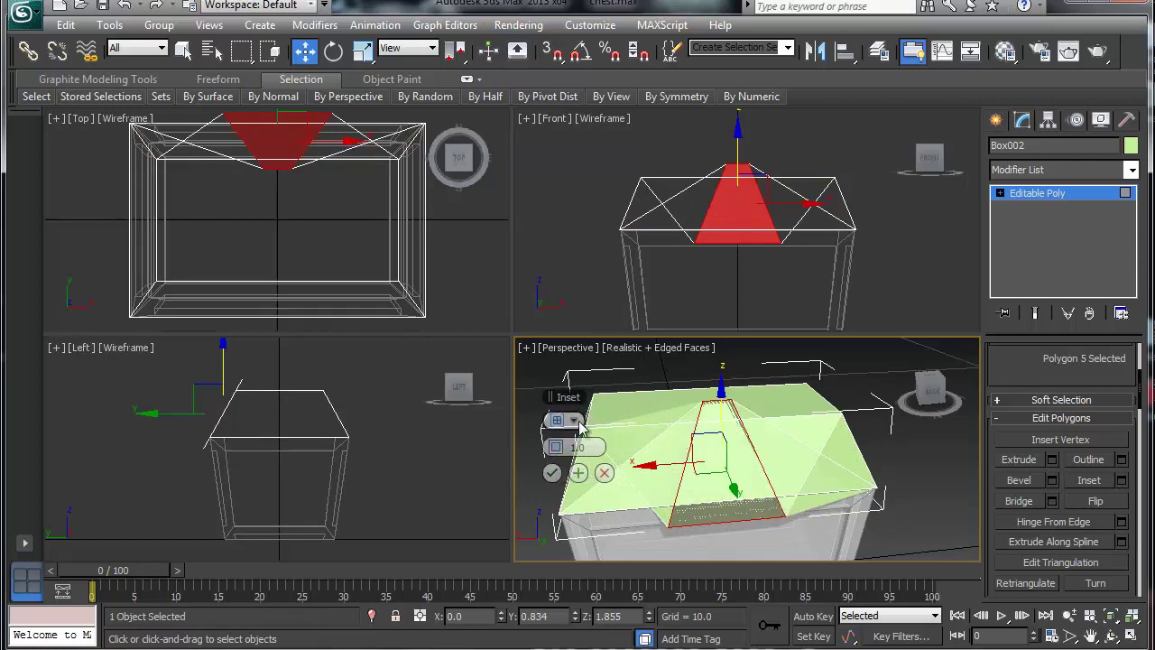
pyautogui.rightClick(553, 450)
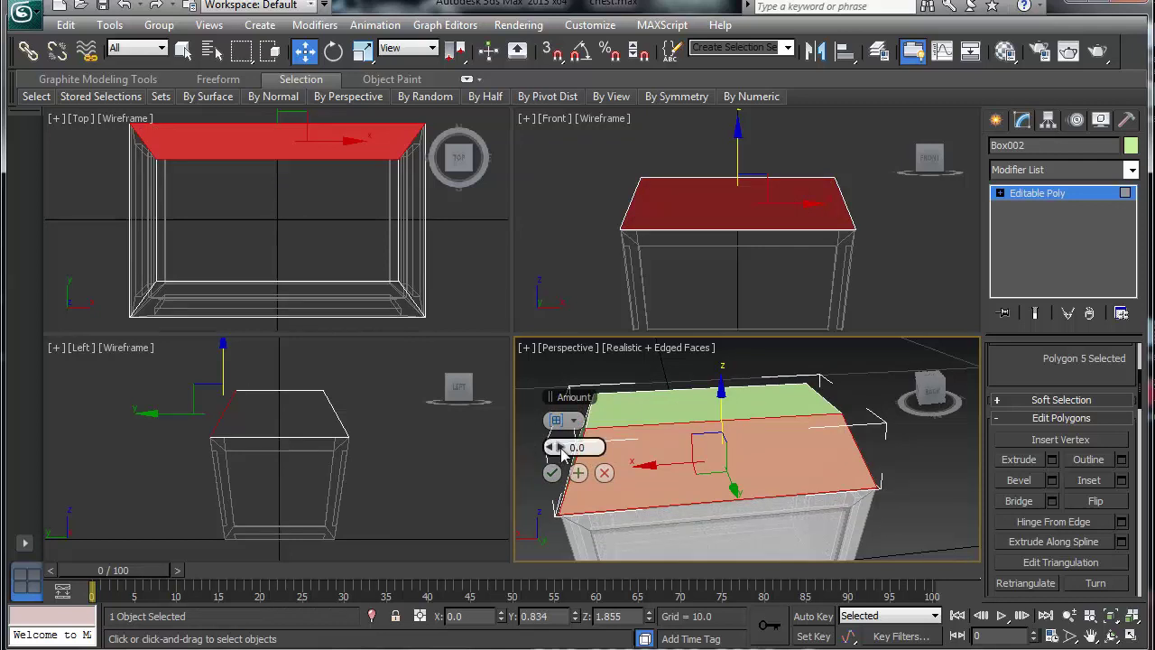
pyautogui.moveTo(561, 454); pyautogui.dragTo(563, 455)
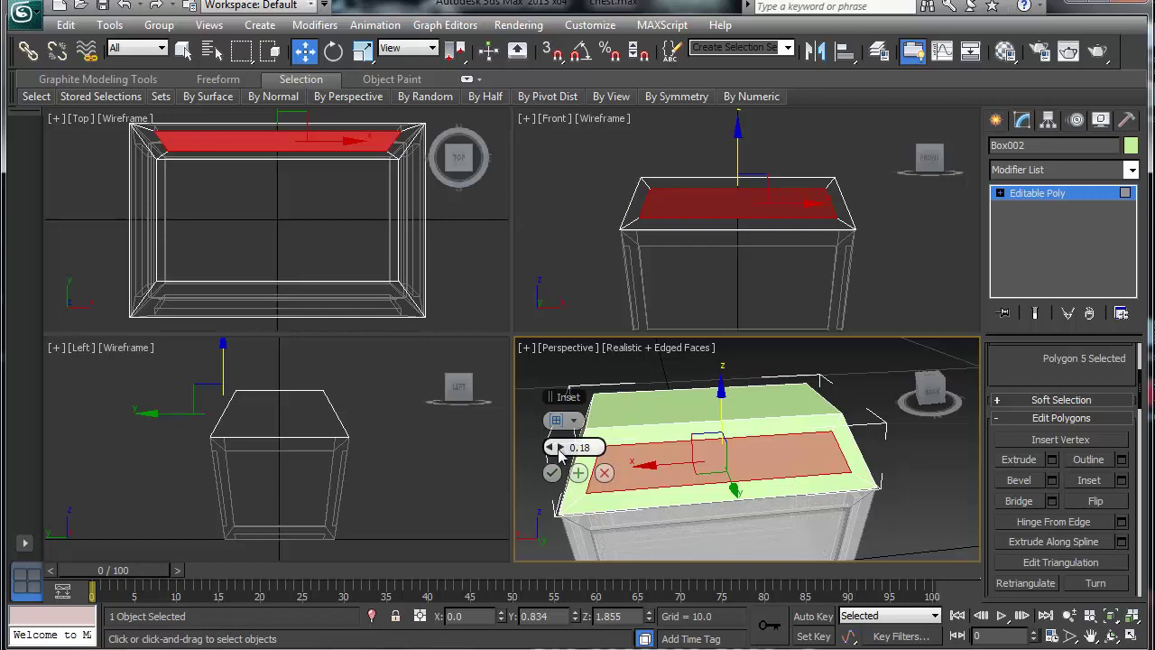
pyautogui.moveTo(549, 458); pyautogui.dragTo(548, 459)
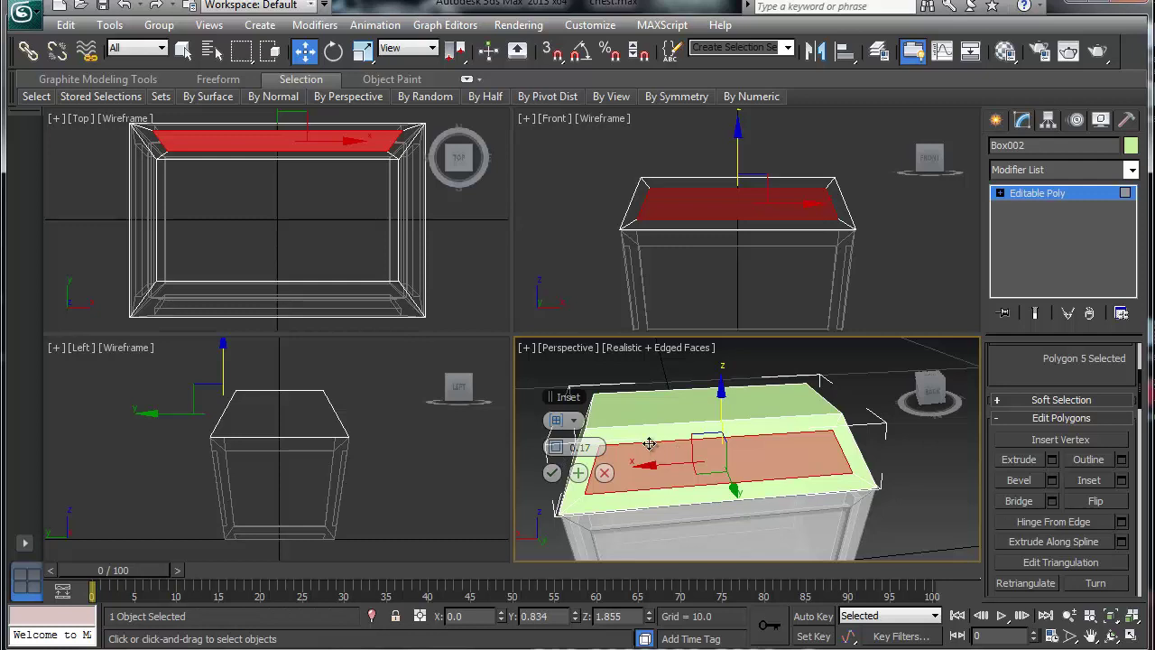
# Switch the inset to By Polygon, add the lid's top, front and both end polygons to it, and apply it.
pyautogui.click(575, 425)
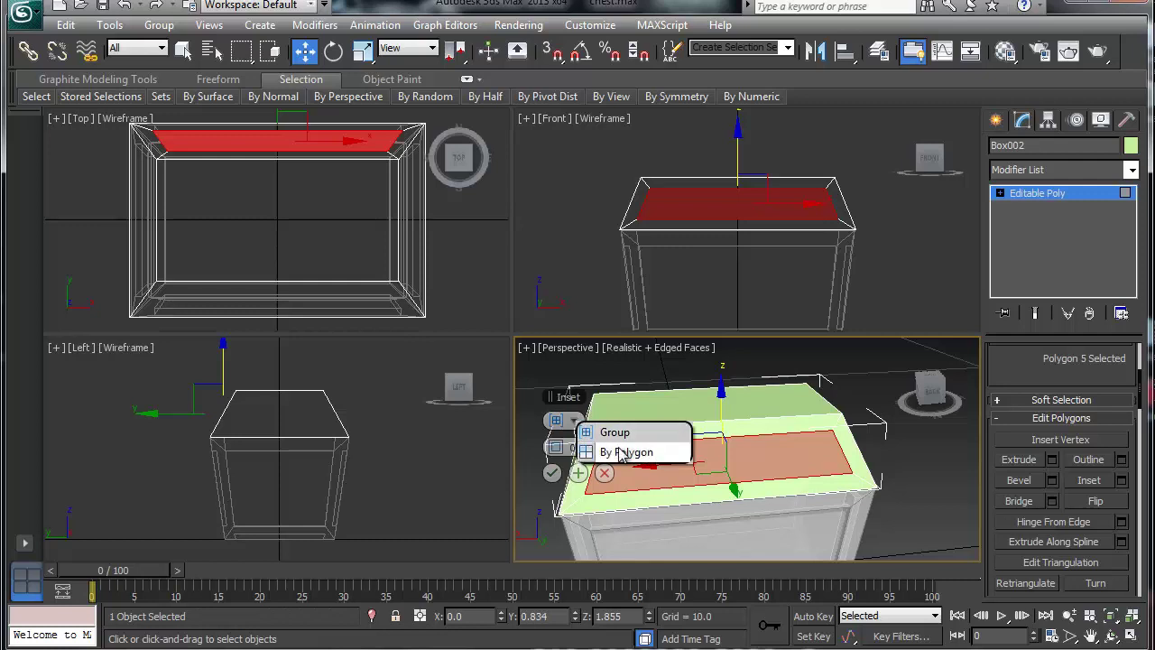
pyautogui.keyDown('ctrl'); pyautogui.click(672, 400); pyautogui.keyUp('ctrl')
pyautogui.keyDown('alt'); pyautogui.moveTo(654, 460); pyautogui.dragTo(763, 458, button='middle'); pyautogui.keyUp('alt')
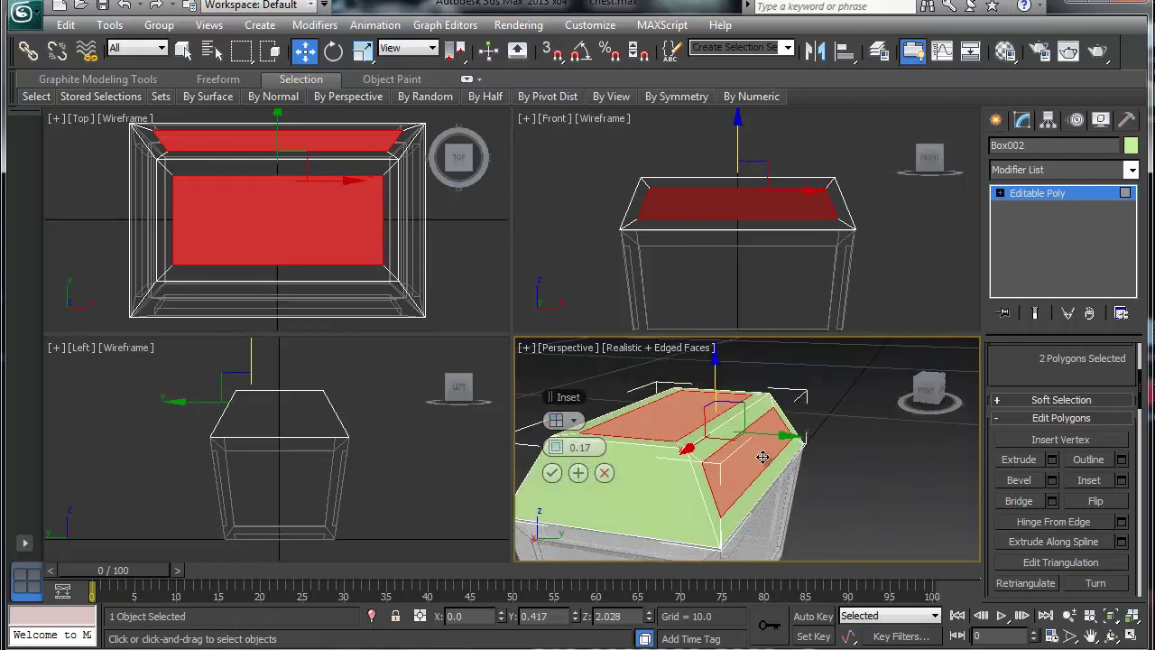
pyautogui.keyDown('ctrl'); pyautogui.click(644, 492); pyautogui.keyUp('ctrl')
pyautogui.keyDown('alt'); pyautogui.moveTo(644, 489); pyautogui.dragTo(752, 489, button='middle'); pyautogui.keyUp('alt')
pyautogui.keyDown('ctrl'); pyautogui.click(643, 504); pyautogui.keyUp('ctrl')
pyautogui.keyDown('alt'); pyautogui.moveTo(640, 458); pyautogui.dragTo(871, 439, button='middle'); pyautogui.keyUp('alt')
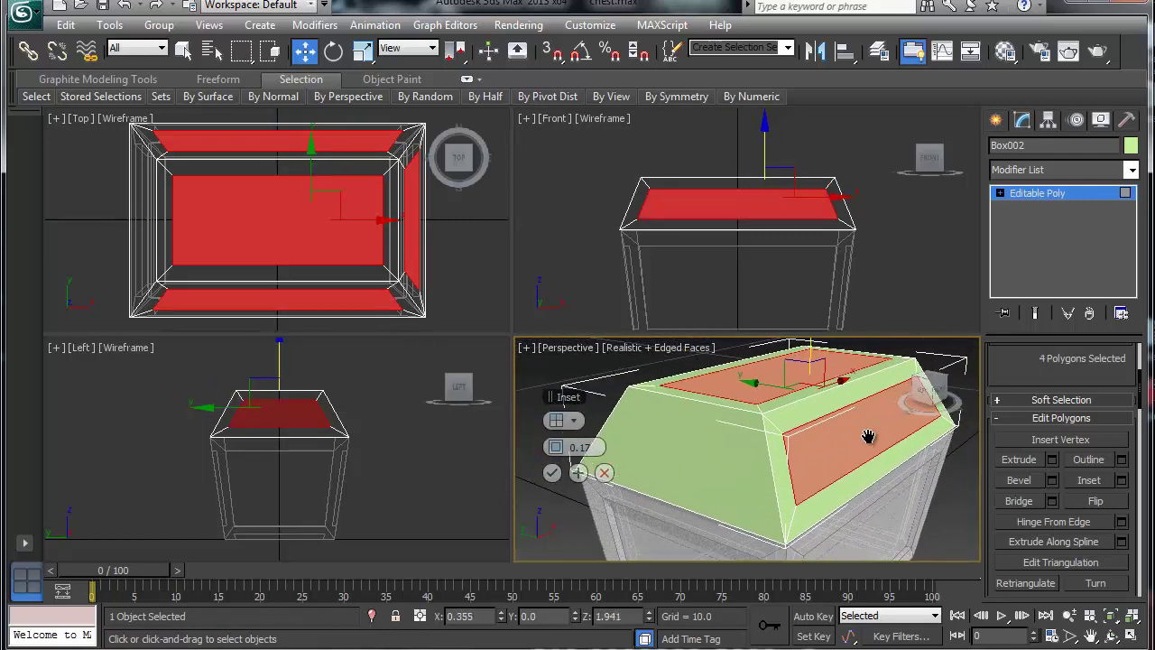
pyautogui.keyDown('ctrl'); pyautogui.click(707, 451); pyautogui.keyUp('ctrl')
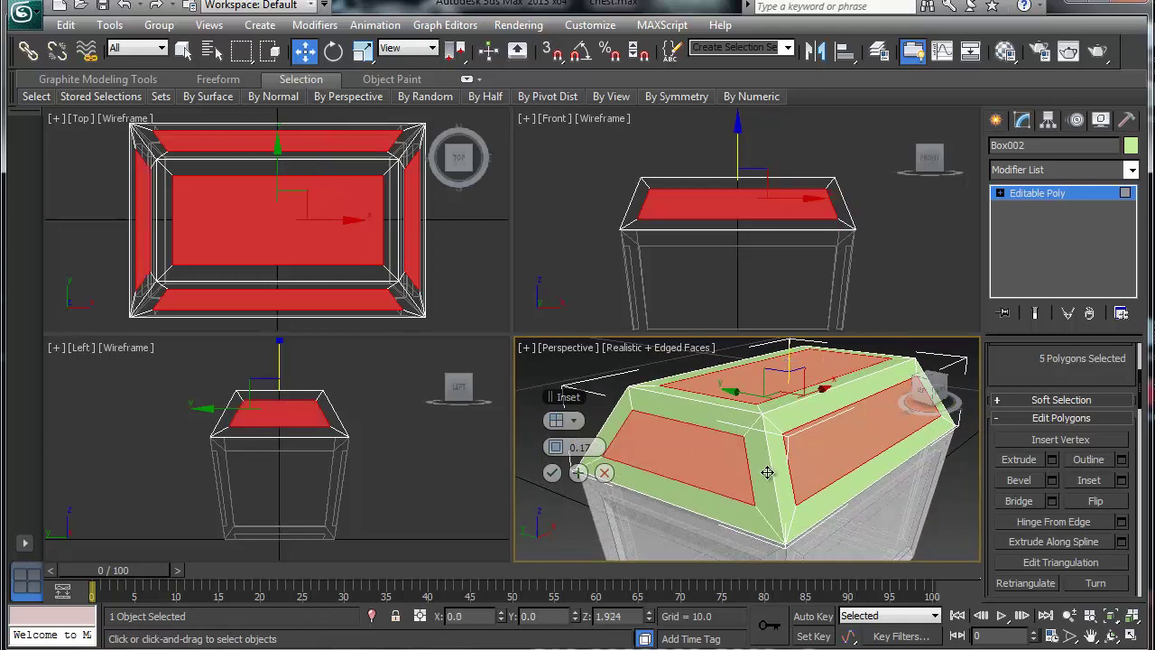
pyautogui.keyDown('alt'); pyautogui.moveTo(713, 441); pyautogui.dragTo(864, 461, button='middle'); pyautogui.keyUp('alt')
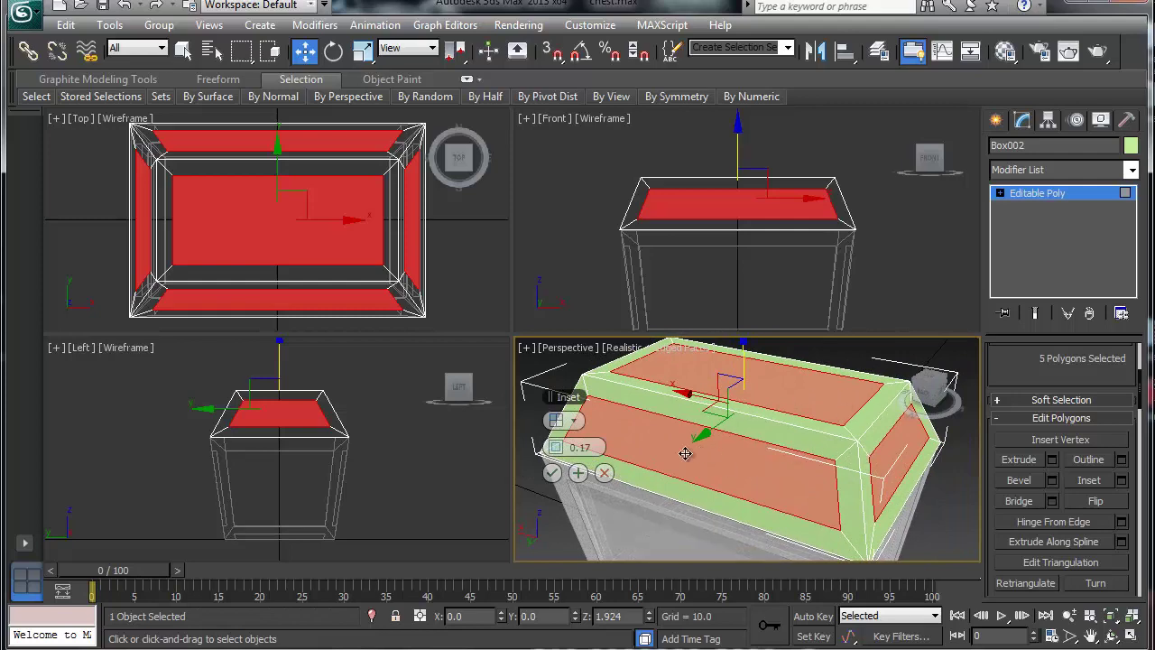
pyautogui.click(552, 473)
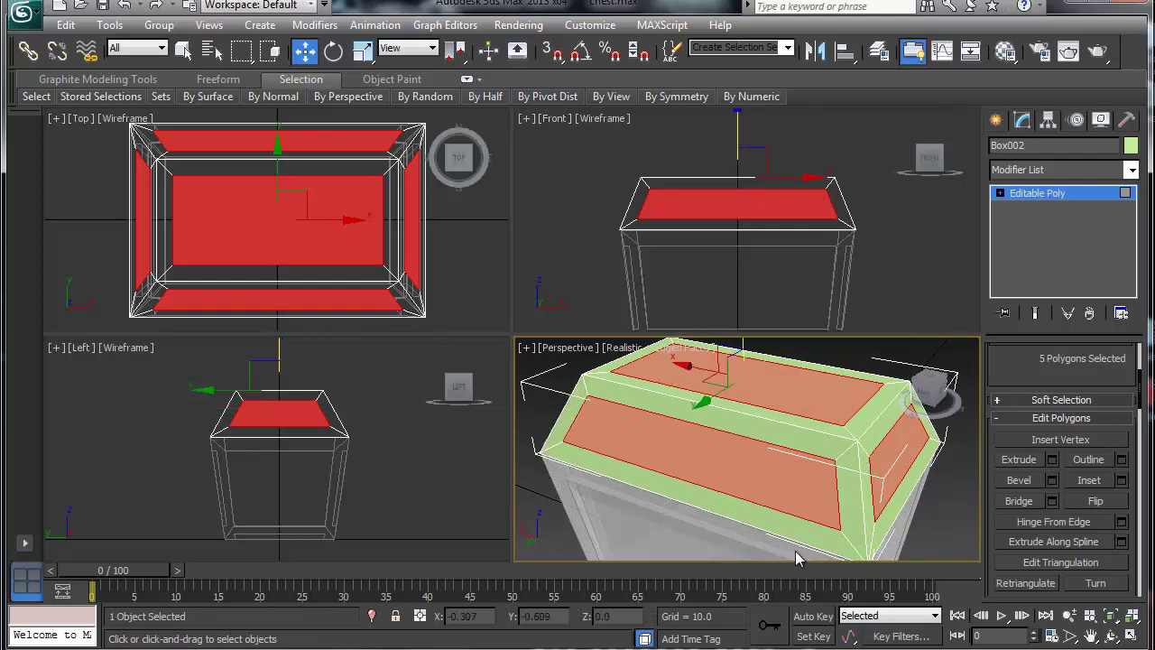
# Extrude the five inset lid polygons inward with a height of -0.073 to form recessed panels.
pyautogui.keyDown('alt'); pyautogui.moveTo(740, 467); pyautogui.dragTo(691, 464, button='middle'); pyautogui.keyUp('alt')
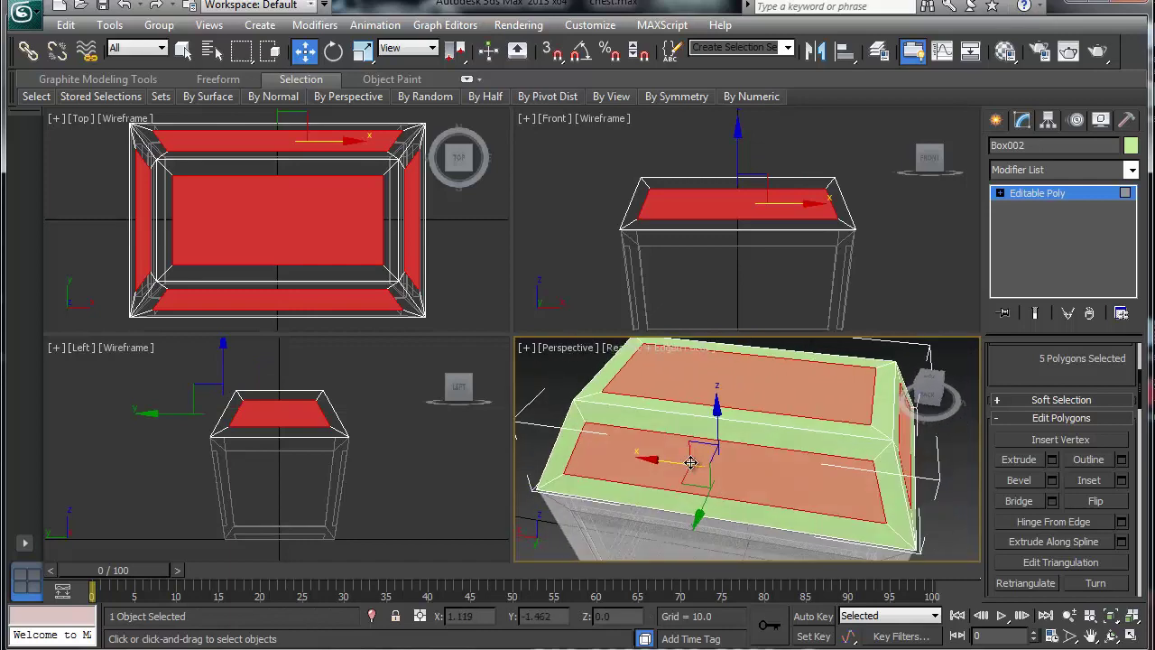
pyautogui.click(1052, 460)
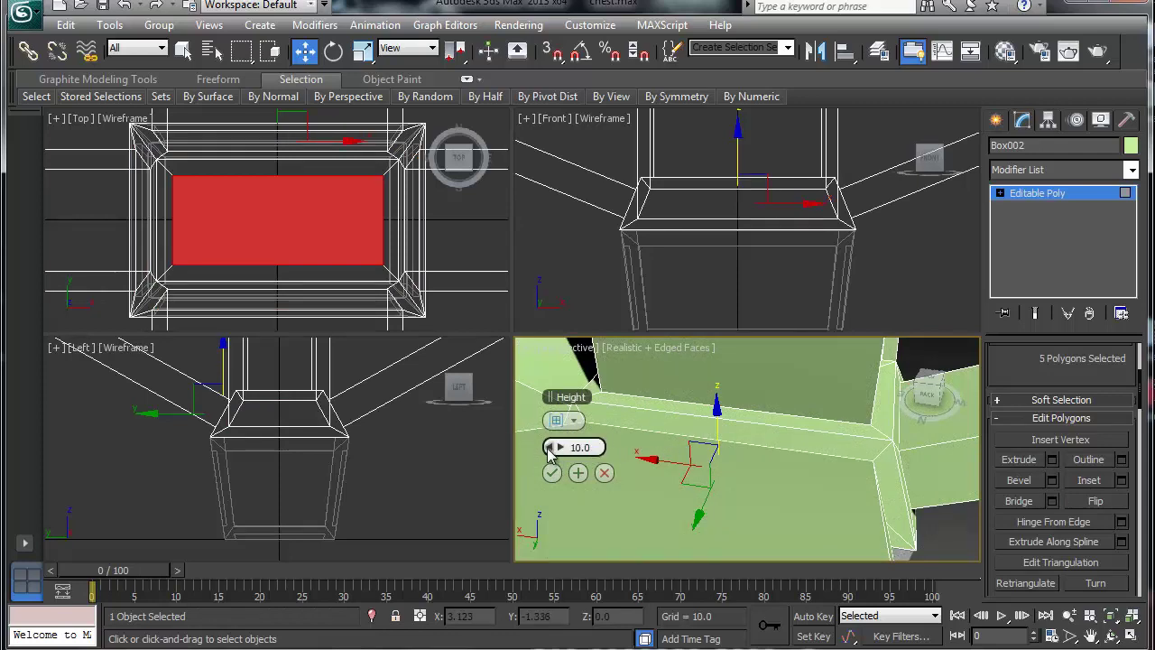
pyautogui.moveTo(541, 448)
pyautogui.mouseDown()
pyautogui.moveTo(497, 448)
pyautogui.moveTo(522, 439)
pyautogui.moveTo(548, 451)
pyautogui.mouseUp()
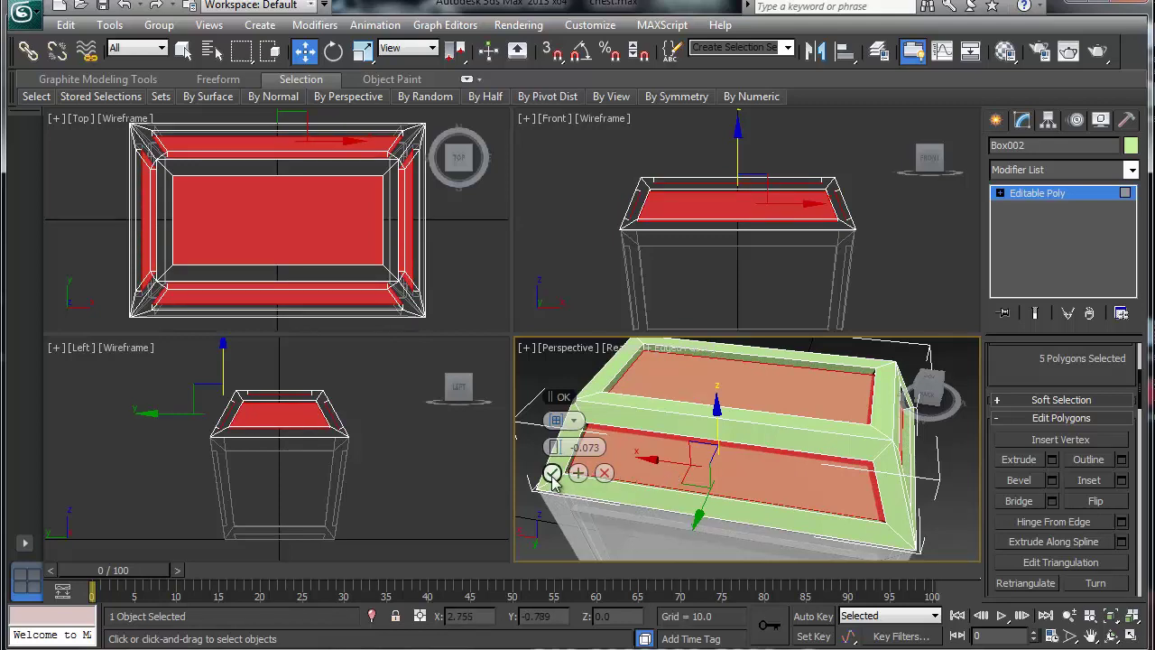
pyautogui.click(551, 476)
# Inspect the recessed lid in the maximized Perspective view, deselect its panels and exit polygon editing.
pyautogui.keyDown('alt'); pyautogui.moveTo(675, 497); pyautogui.dragTo(545, 454, button='middle'); pyautogui.keyUp('alt')
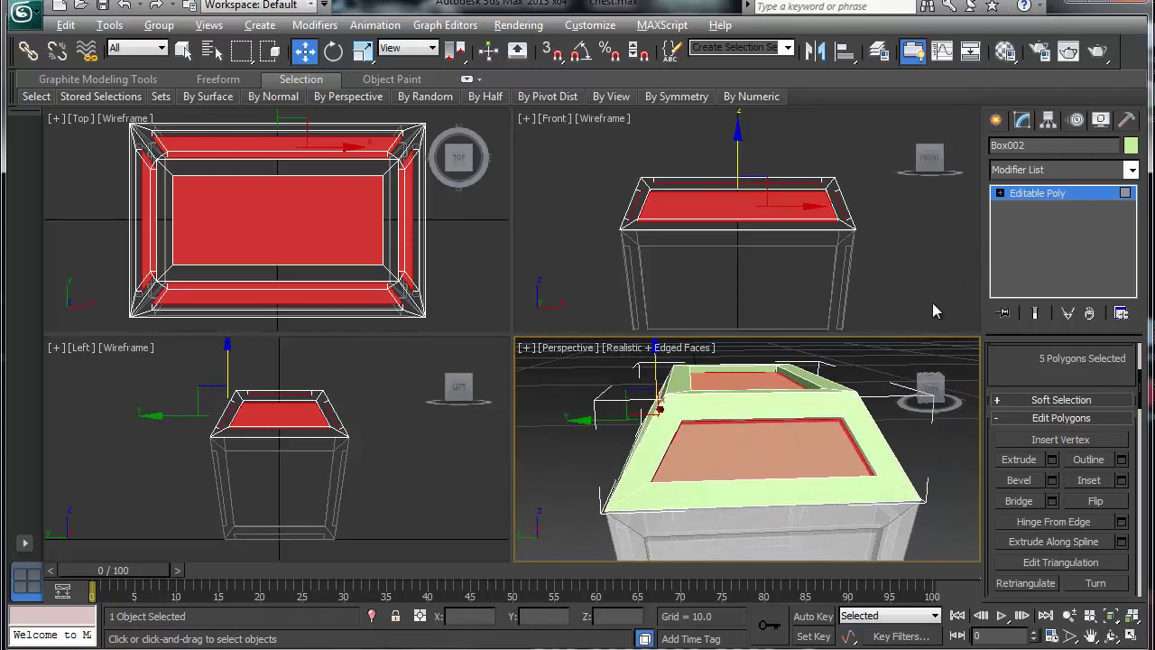
pyautogui.hotkey('alt', 'w')
pyautogui.keyDown('alt'); pyautogui.moveTo(542, 354); pyautogui.dragTo(568, 353, button='middle'); pyautogui.keyUp('alt')
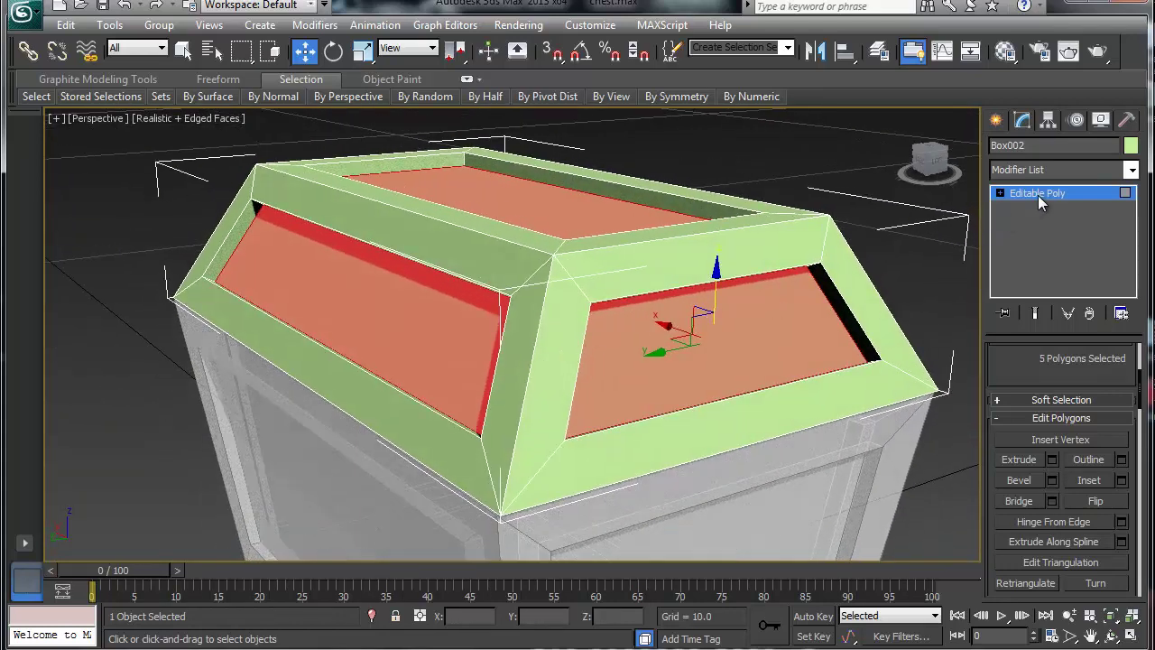
pyautogui.click(920, 284)
pyautogui.click(1036, 193)
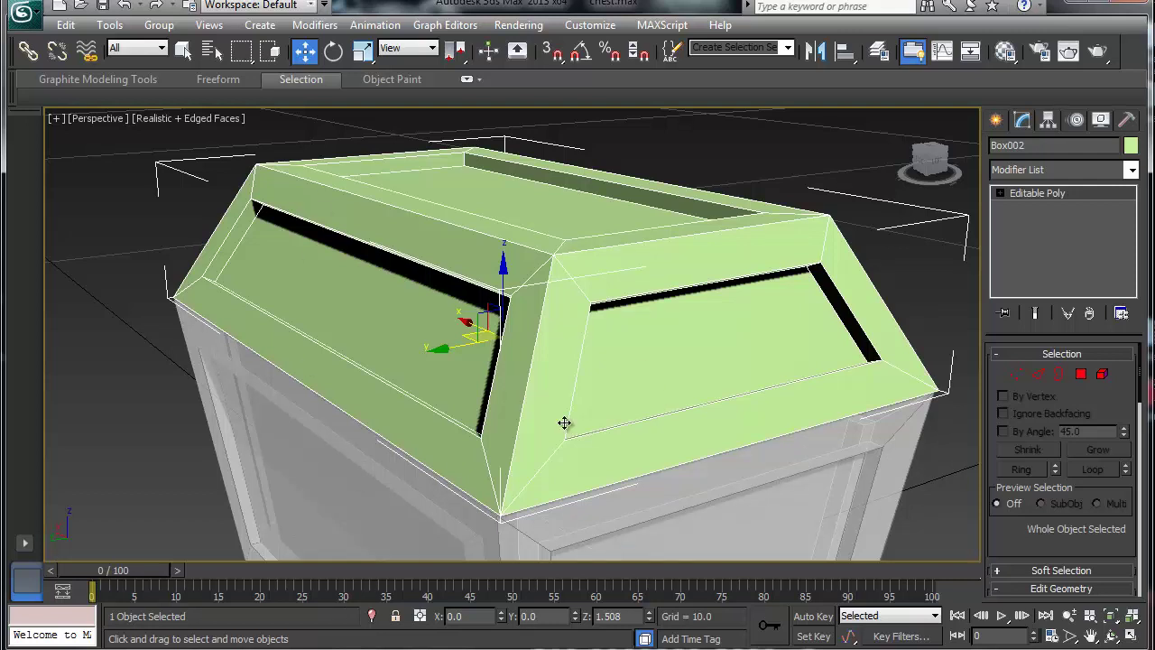
pyautogui.keyDown('alt'); pyautogui.moveTo(528, 391); pyautogui.dragTo(493, 405, button='middle'); pyautogui.keyUp('alt')
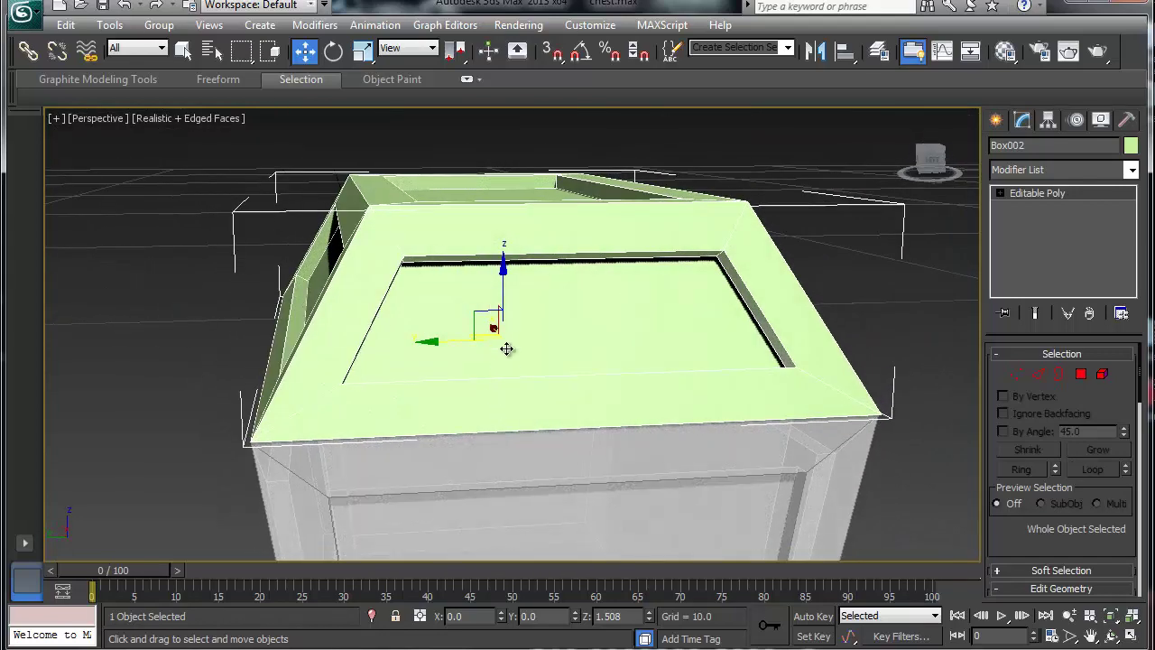
# Try tilting the whole lid about 24 degrees around X on its current pivot, and cancel the rotation.
pyautogui.press('e')
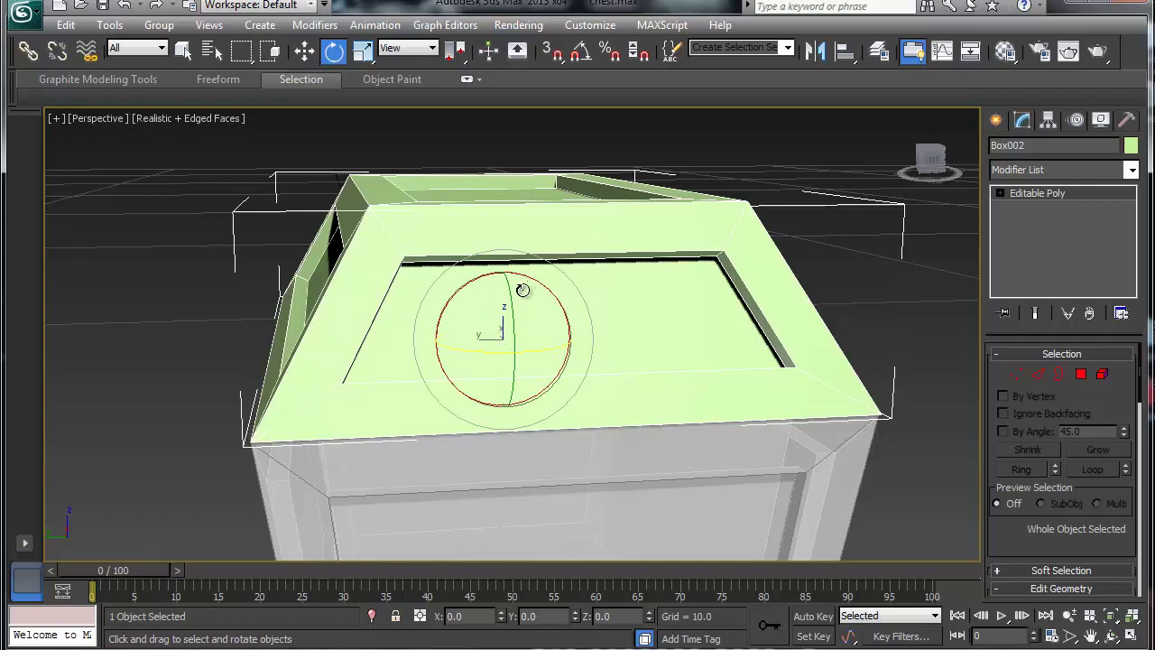
pyautogui.moveTo(533, 277); pyautogui.dragTo(602, 258)
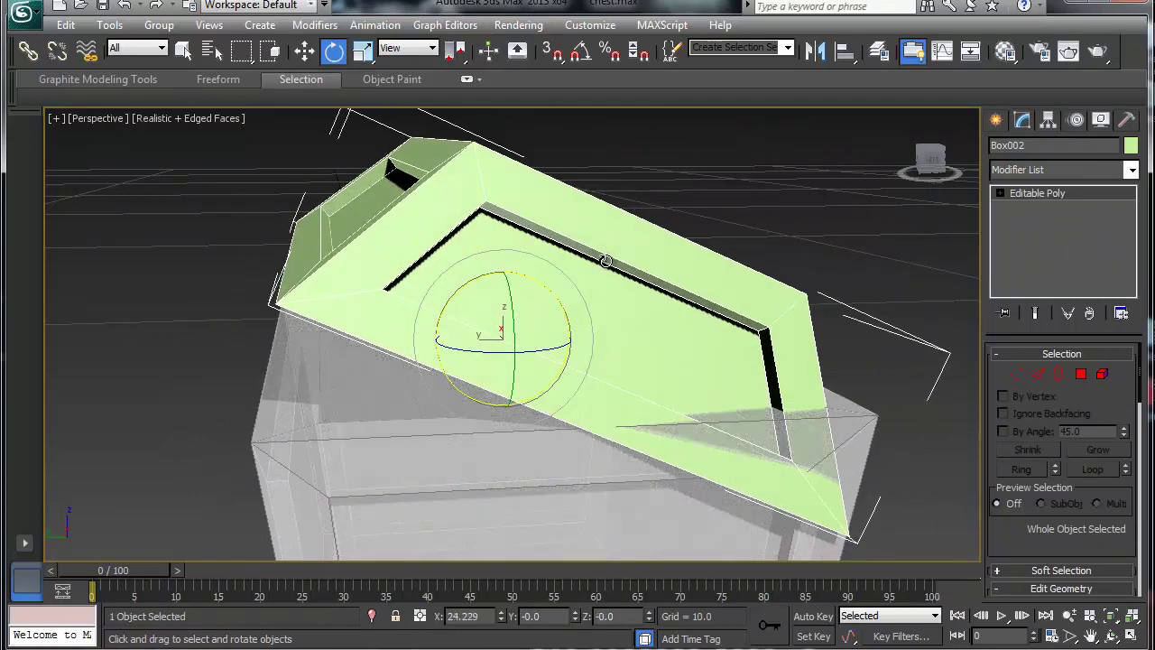
pyautogui.rightClick(601, 259)
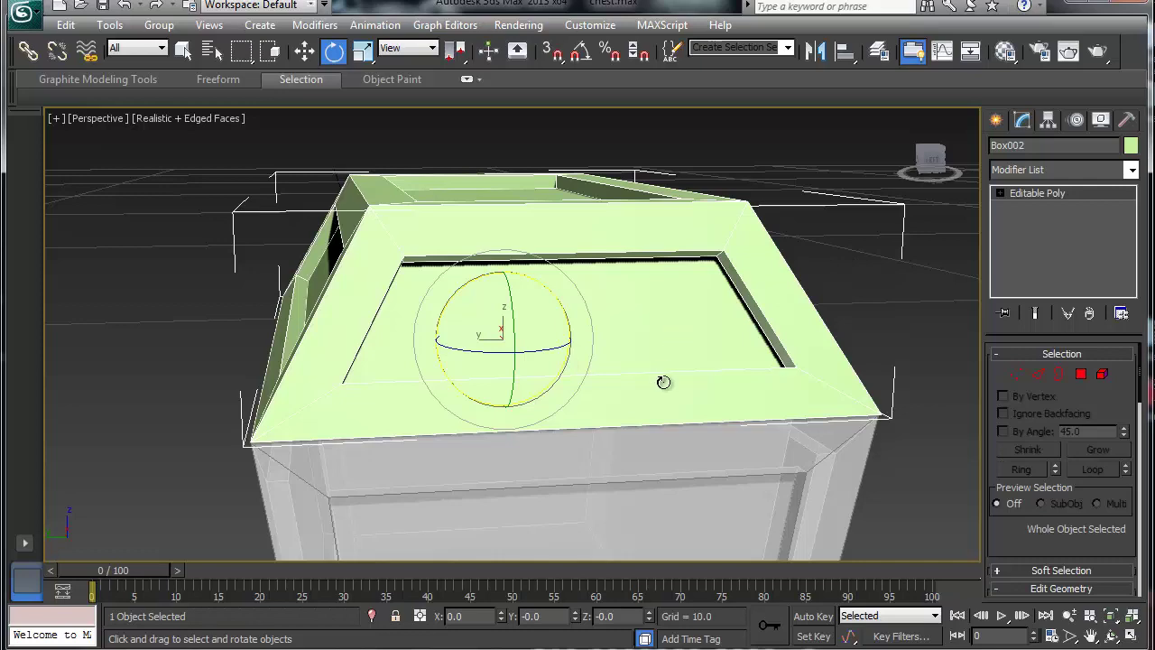
pyautogui.keyDown('alt'); pyautogui.moveTo(664, 381); pyautogui.dragTo(637, 376, button='middle'); pyautogui.keyUp('alt')
# Move only the lid's pivot to its lower back edge, at Y about -1.041, and leave pivot editing.
pyautogui.hotkey('alt', 'w')
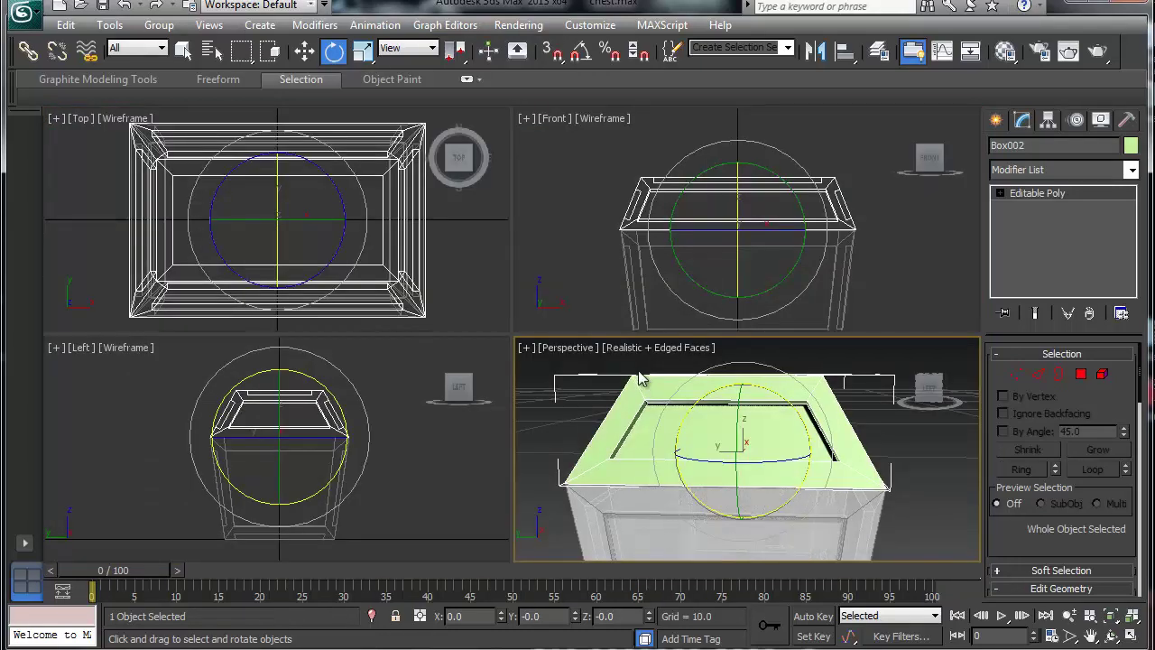
pyautogui.click(1047, 122)
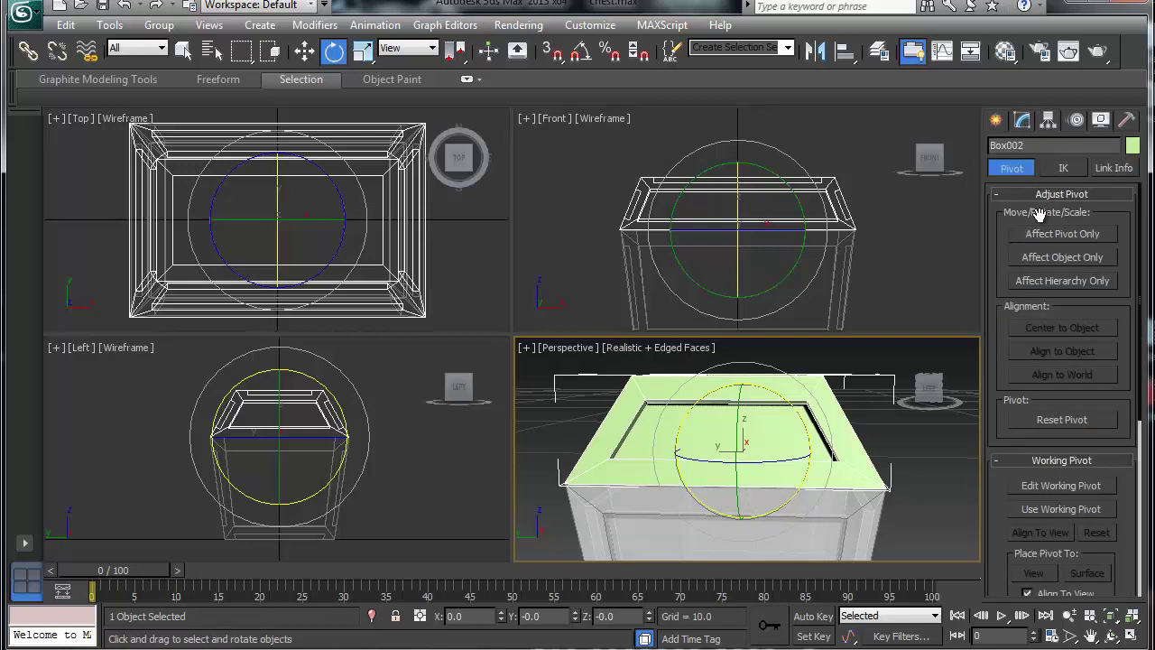
pyautogui.click(1044, 236)
pyautogui.press('w')
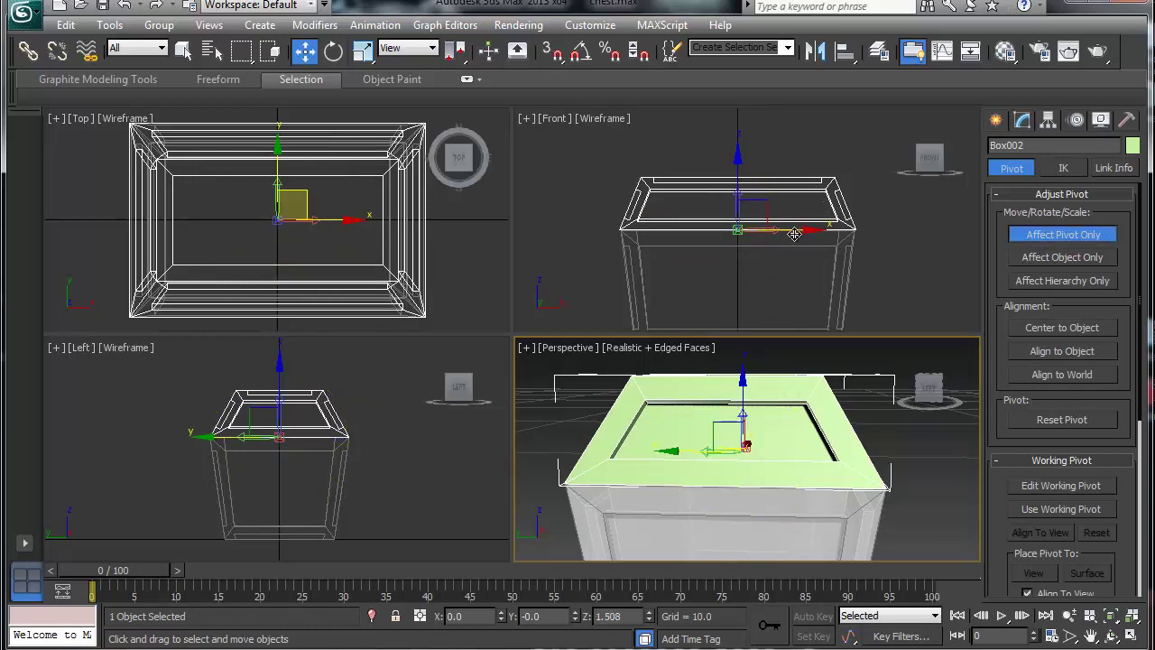
pyautogui.click(285, 441)
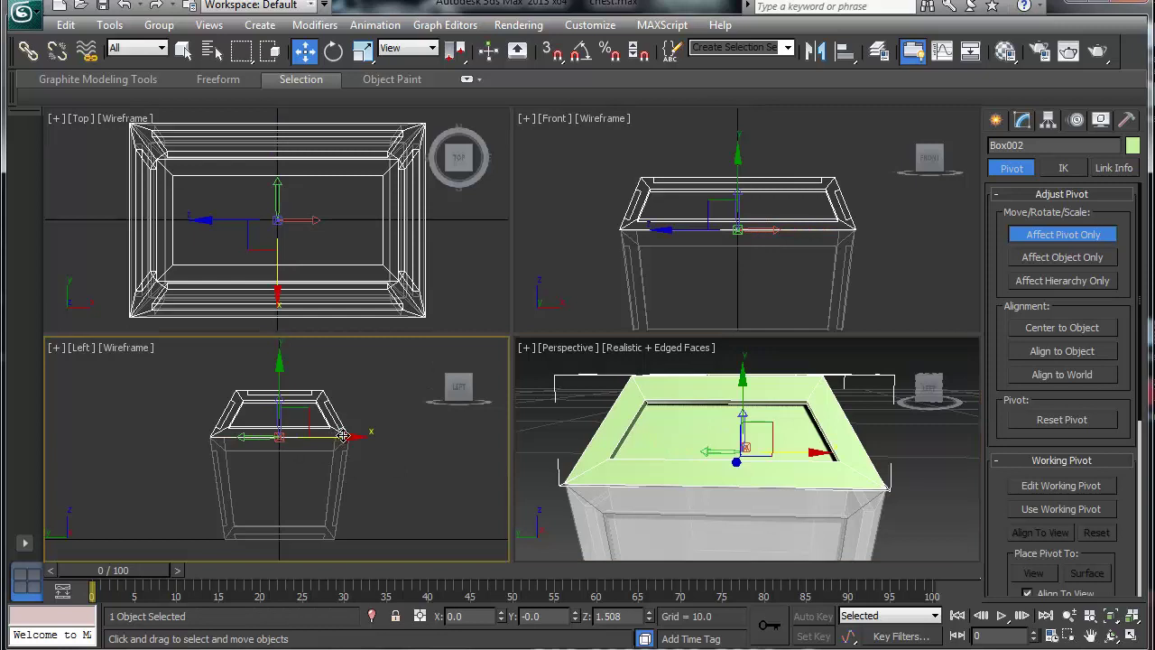
pyautogui.moveTo(343, 436); pyautogui.dragTo(413, 425)
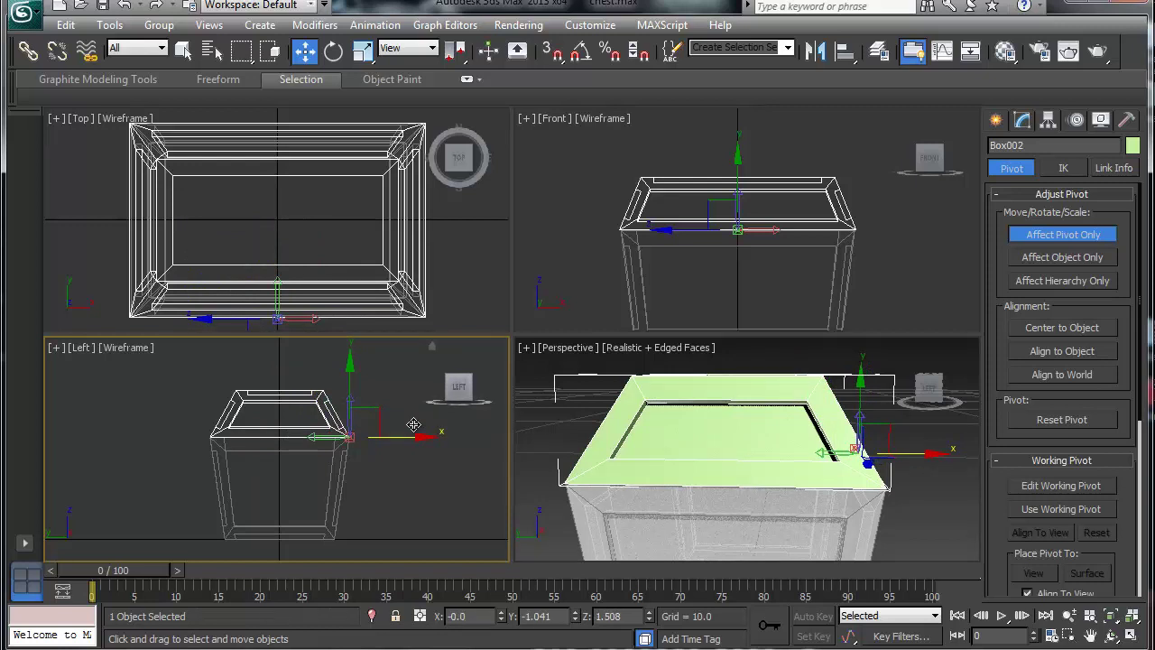
pyautogui.click(1027, 236)
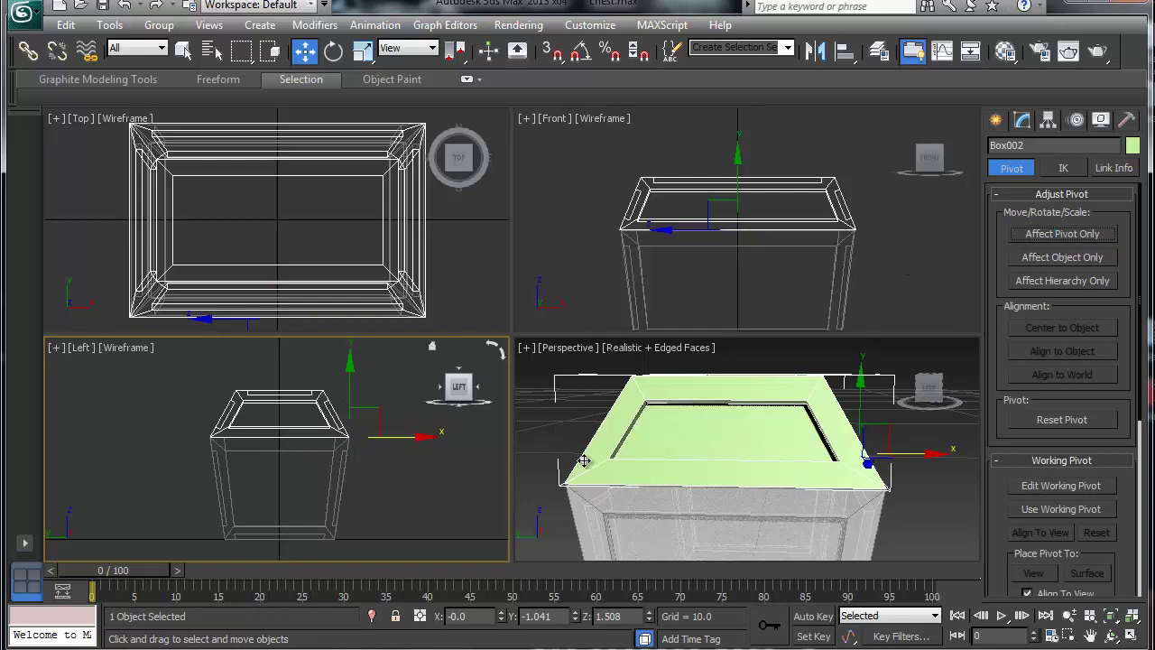
# Change the Perspective viewport's visual style from Realistic to Shaded, keeping Edged Faces.
pyautogui.rightClick(638, 354)
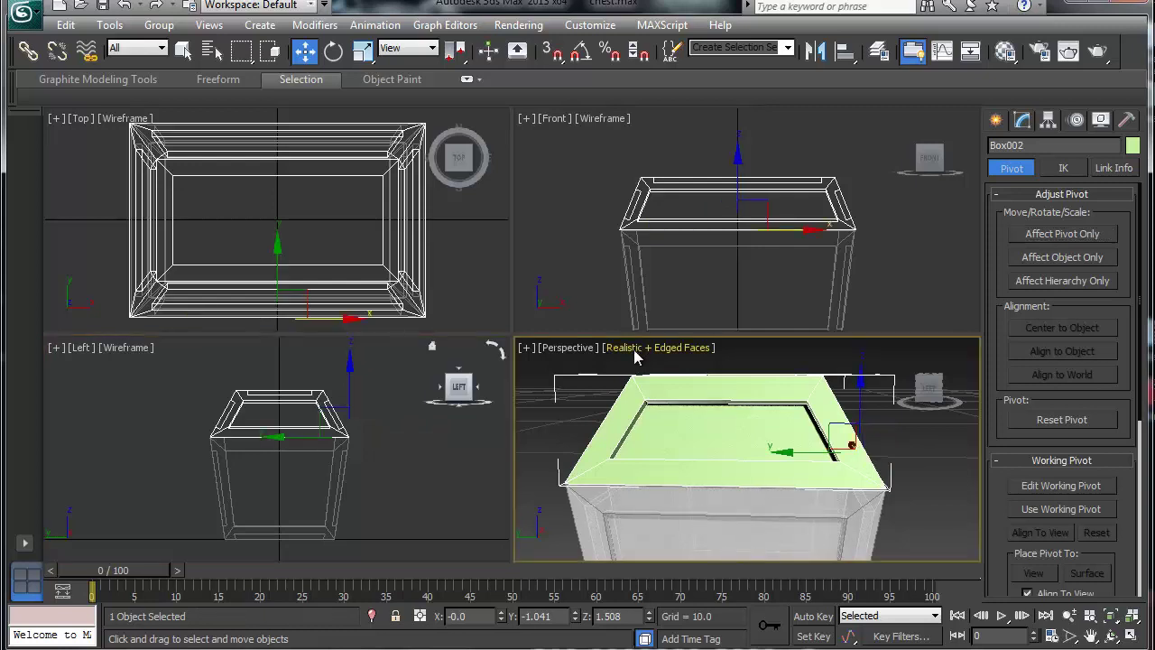
pyautogui.click(636, 349)
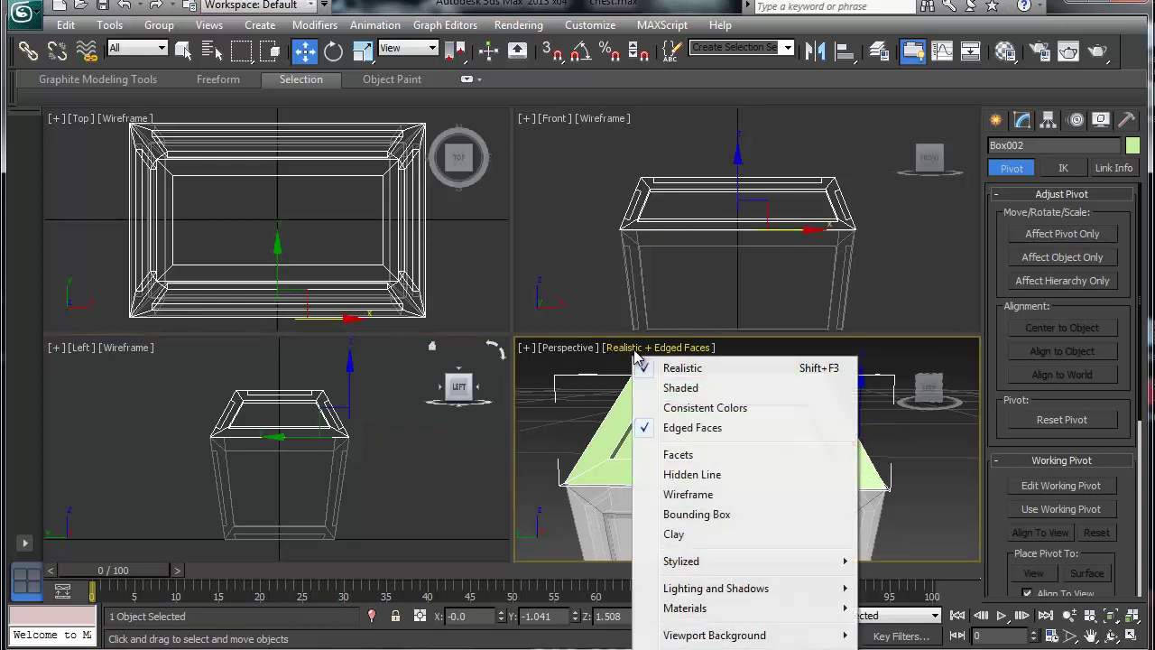
pyautogui.click(681, 389)
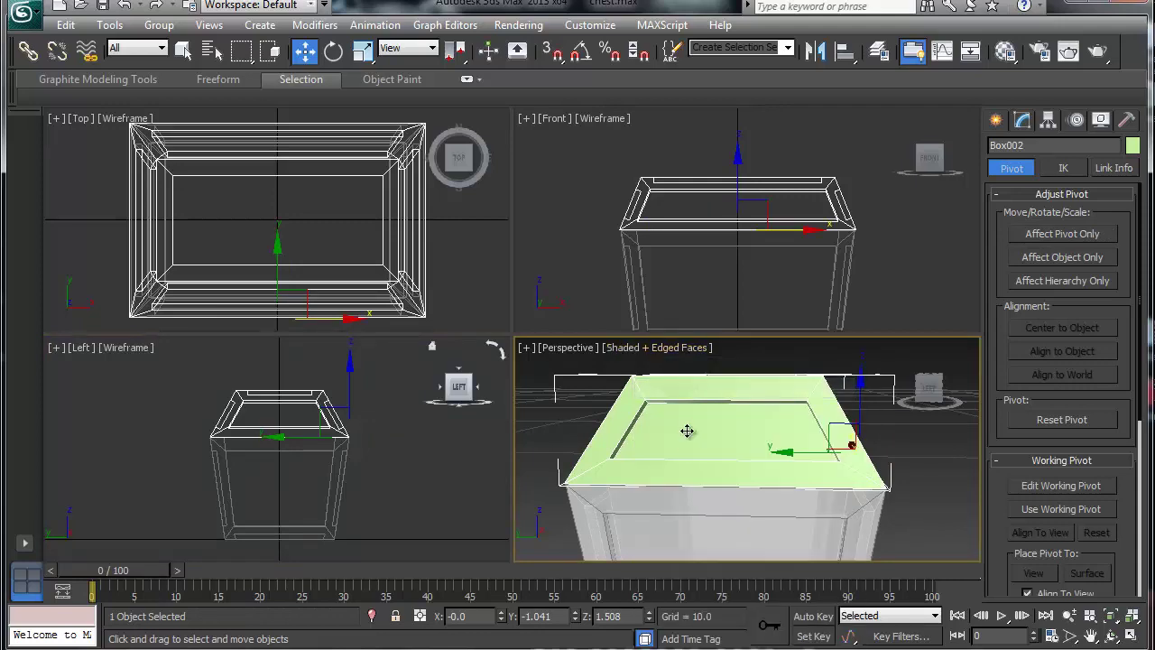
pyautogui.moveTo(632, 472)
pyautogui.keyDown('alt'); pyautogui.mouseDown(button='middle')
pyautogui.moveTo(664, 481)
pyautogui.moveTo(749, 453)
pyautogui.moveTo(735, 480)
pyautogui.moveTo(687, 472)
pyautogui.moveTo(699, 460)
pyautogui.moveTo(689, 454)
pyautogui.moveTo(712, 494)
pyautogui.moveTo(766, 484)
pyautogui.moveTo(764, 472)
pyautogui.moveTo(720, 477)
pyautogui.mouseUp(button='middle'); pyautogui.keyUp('alt')
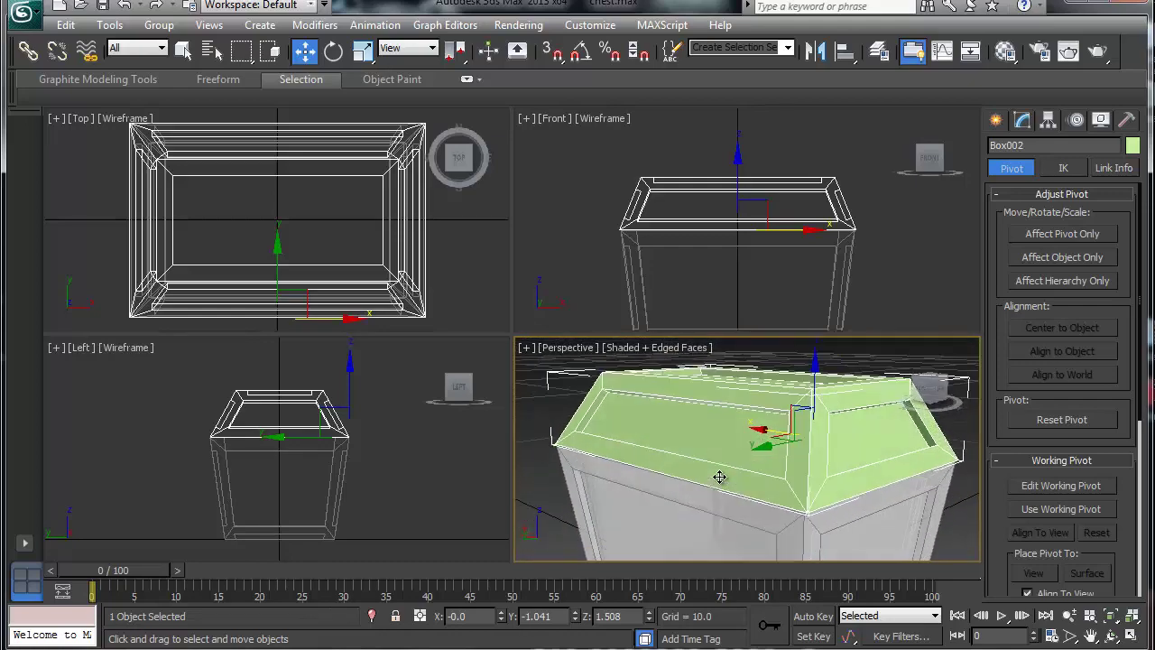
# Check the Left viewport's view types and the layout presets in Viewport Configuration, leaving everything unchanged.
pyautogui.rightClick(78, 343)
pyautogui.click(126, 449)
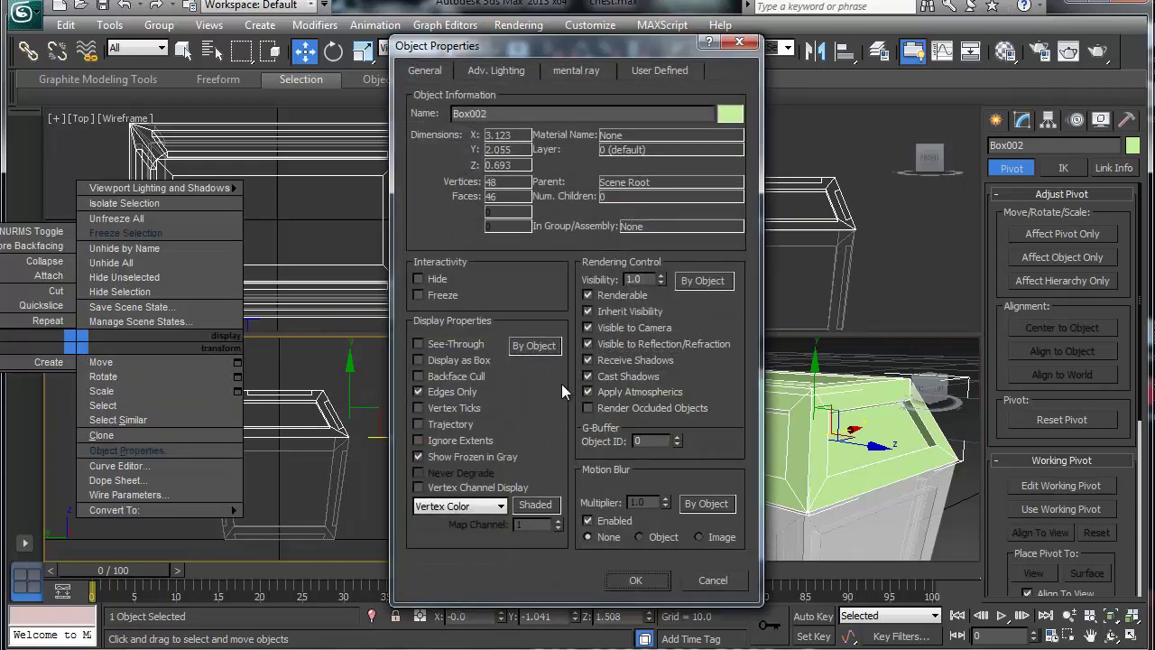
pyautogui.click(740, 43)
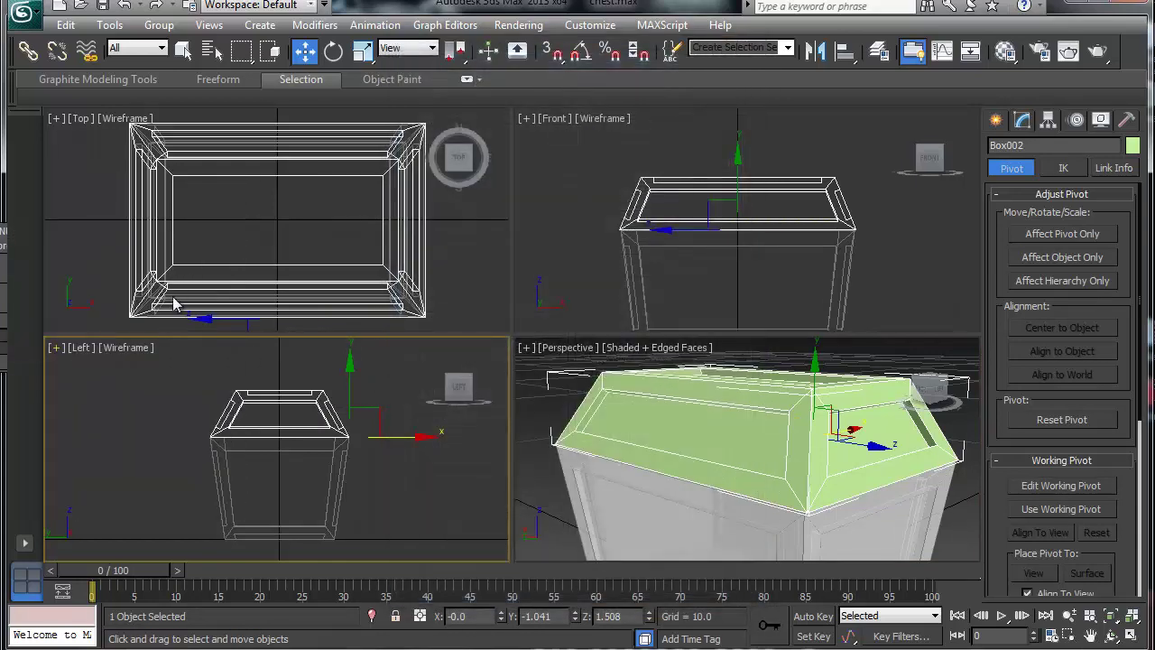
pyautogui.click(80, 349)
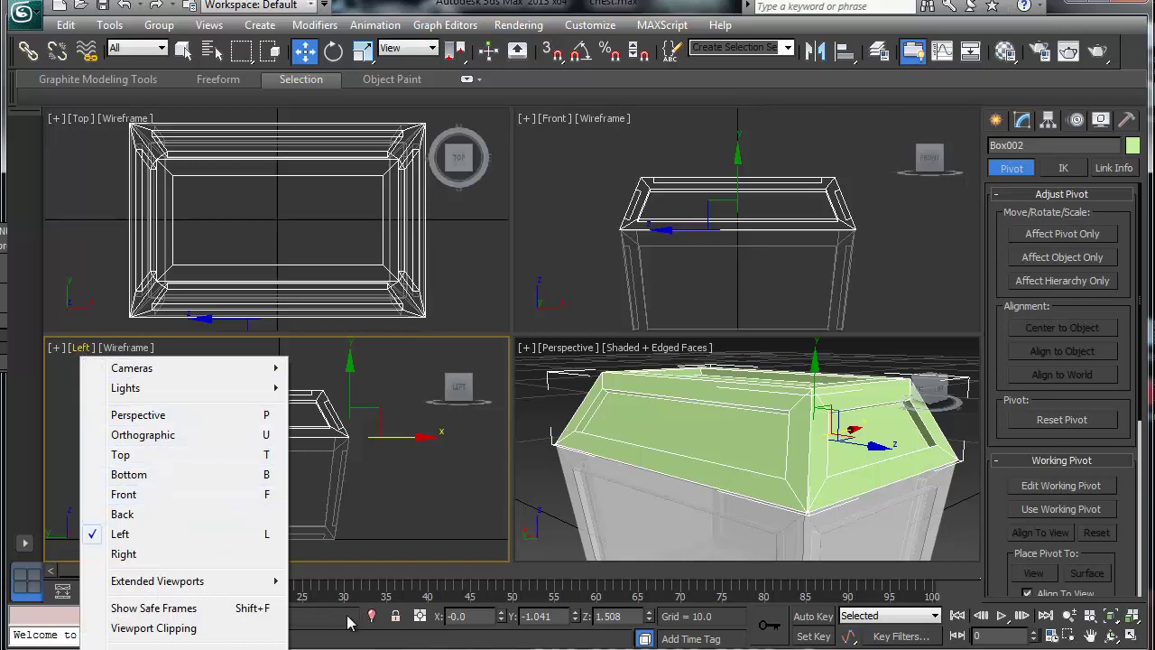
pyautogui.click(401, 467)
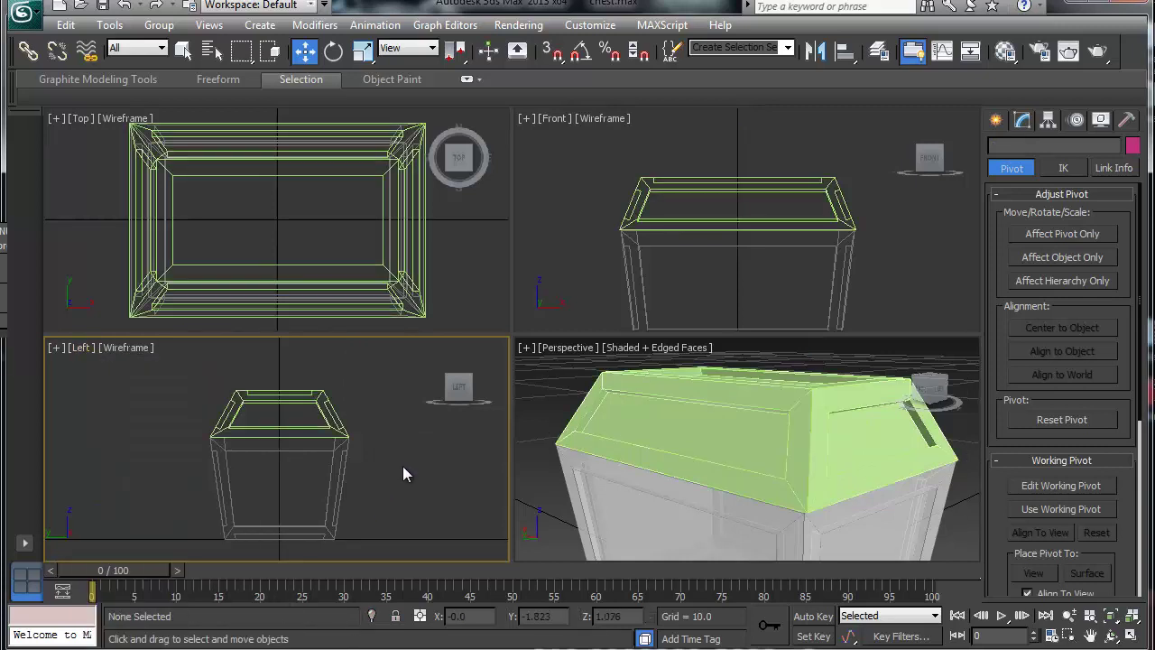
pyautogui.rightClick(1094, 623)
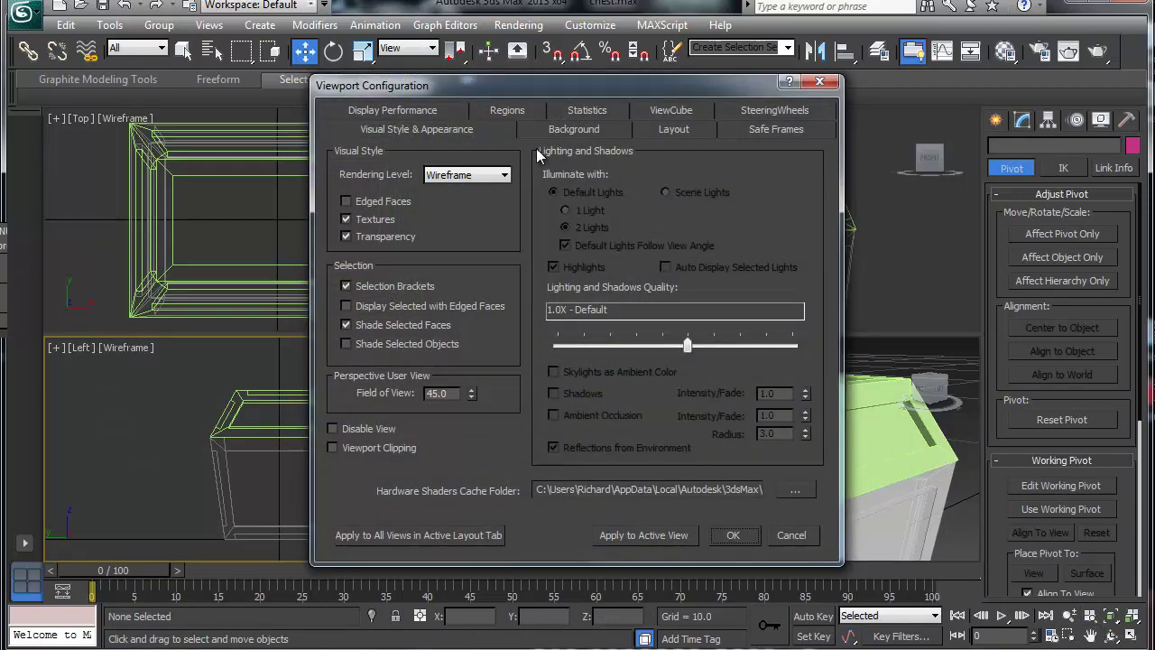
pyautogui.click(678, 131)
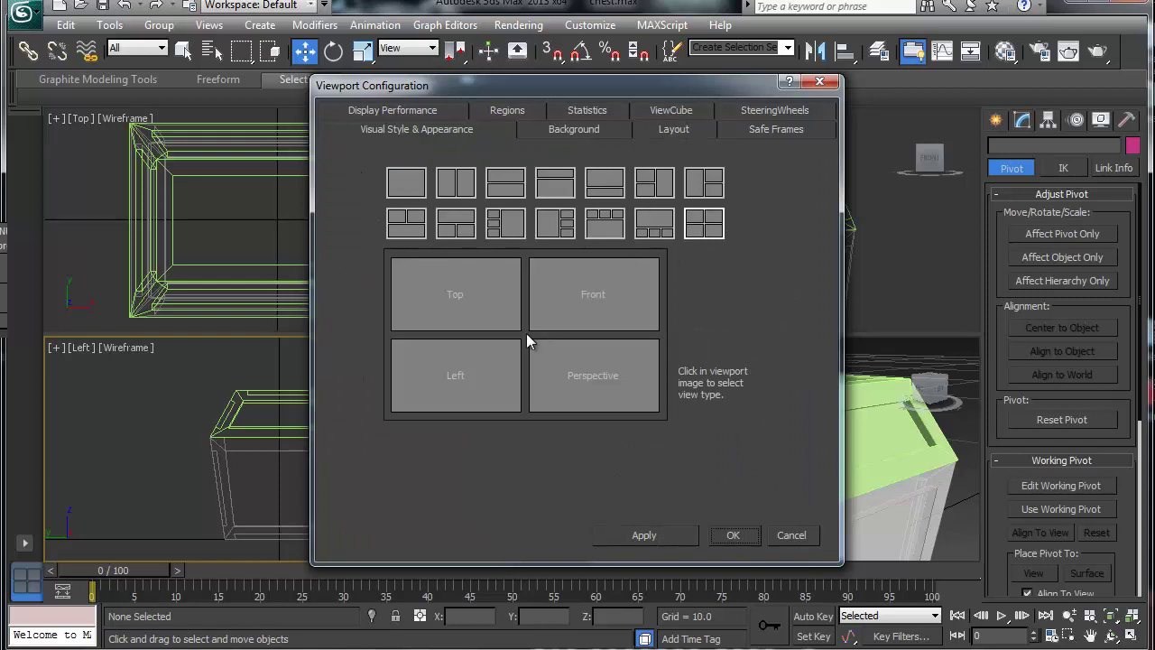
pyautogui.click(776, 535)
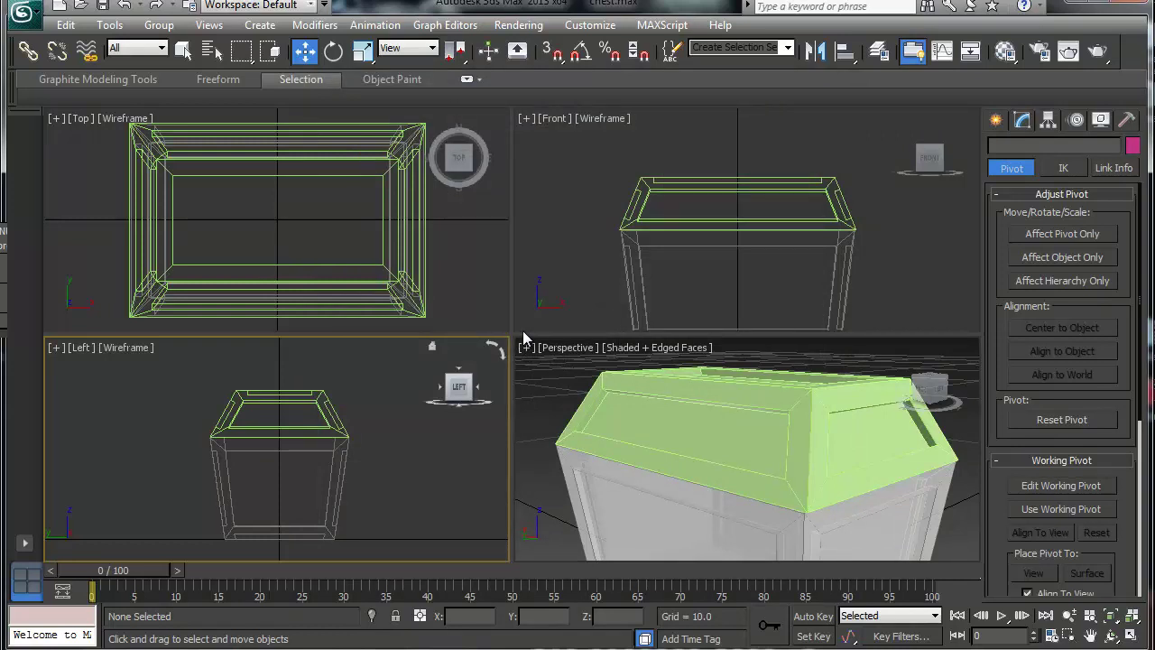
# Select the lid in the maximized Perspective view and swing it open about 93.6 degrees around X on its hinge pivot.
pyautogui.rightClick(692, 438)
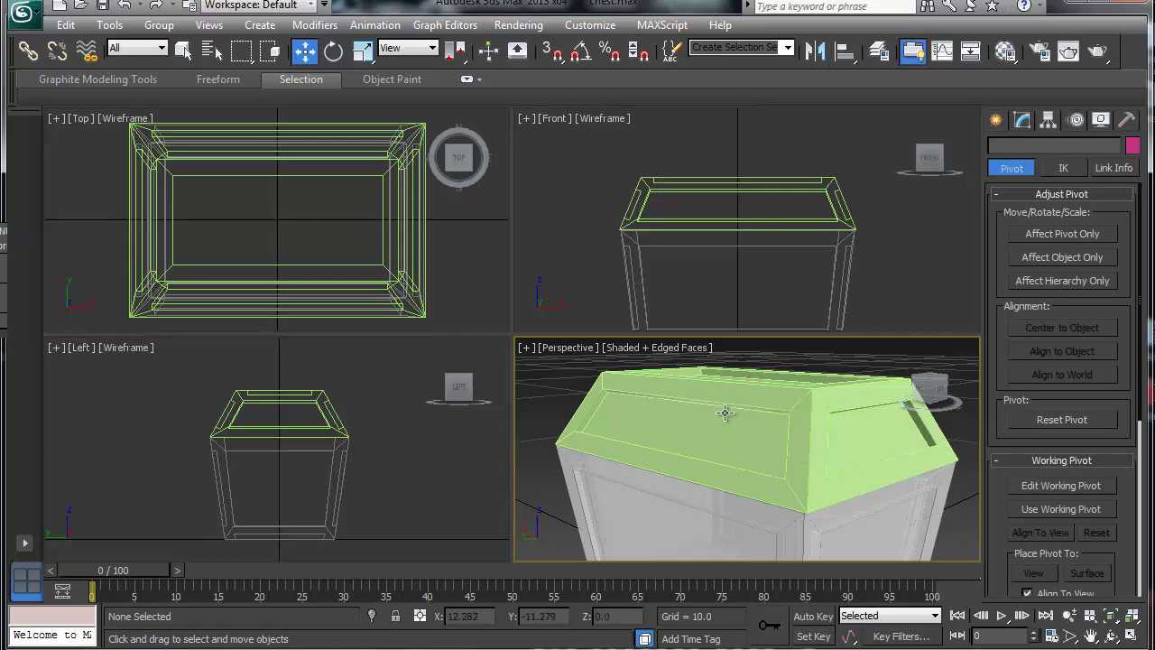
pyautogui.hotkey('alt', 'w')
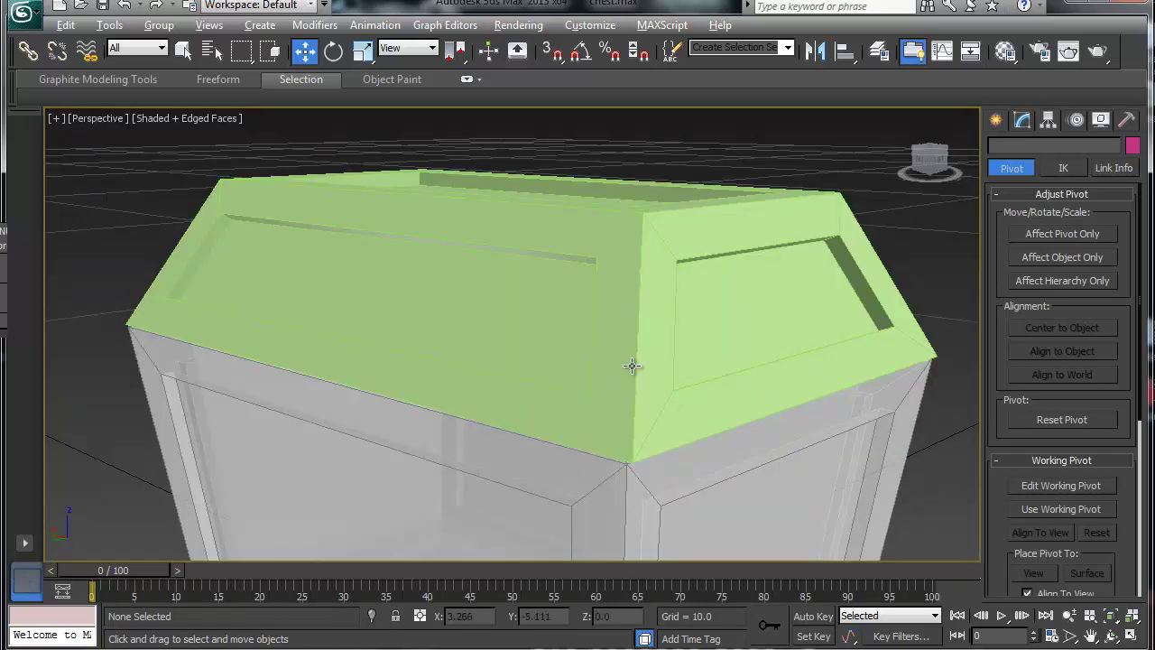
pyautogui.scroll(5, 634, 361)
pyautogui.click(390, 348)
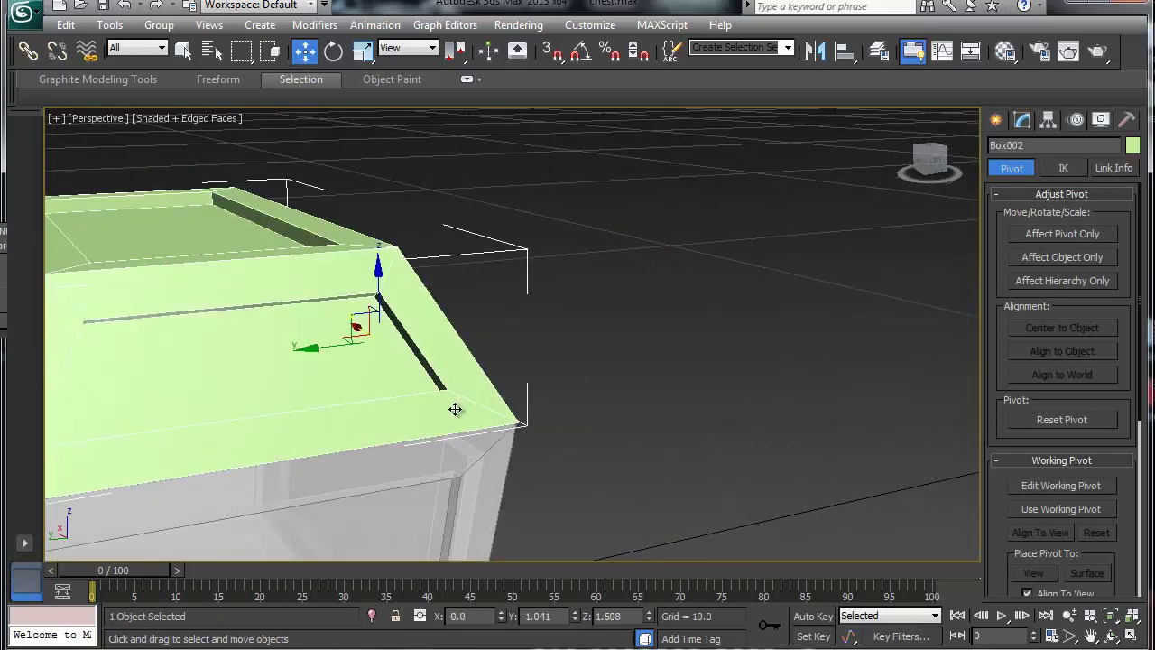
pyautogui.keyDown('alt'); pyautogui.moveTo(457, 407); pyautogui.dragTo(567, 355, button='middle'); pyautogui.keyUp('alt')
pyautogui.scroll(-6, 591, 394)
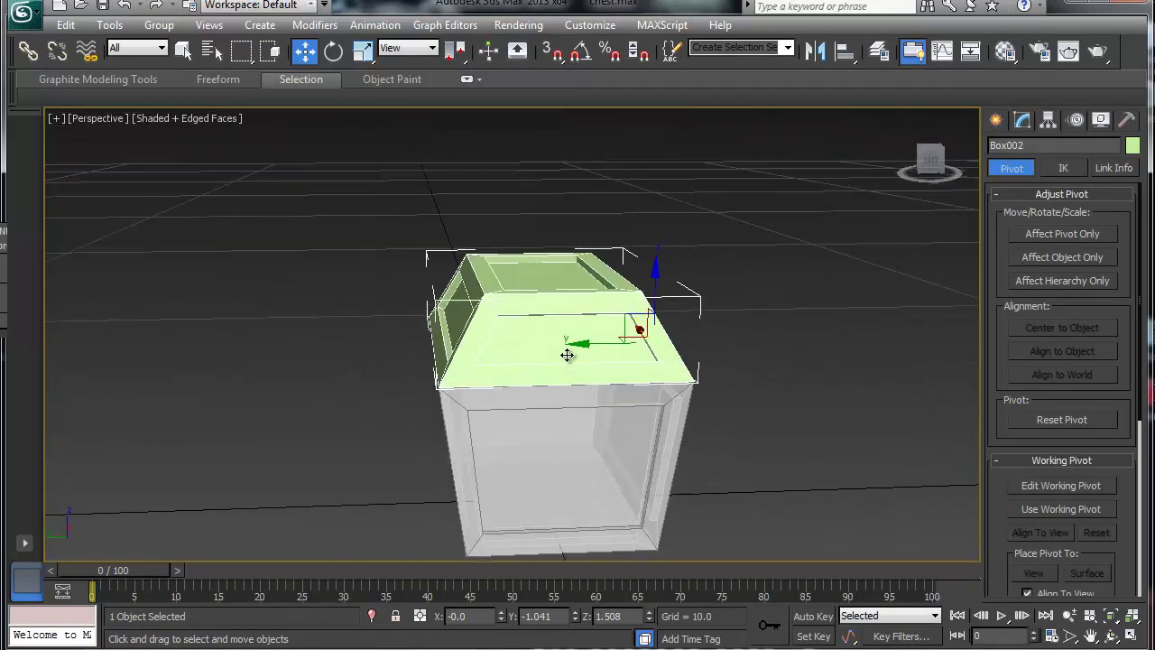
pyautogui.press('e')
pyautogui.moveTo(599, 304); pyautogui.dragTo(603, 275)
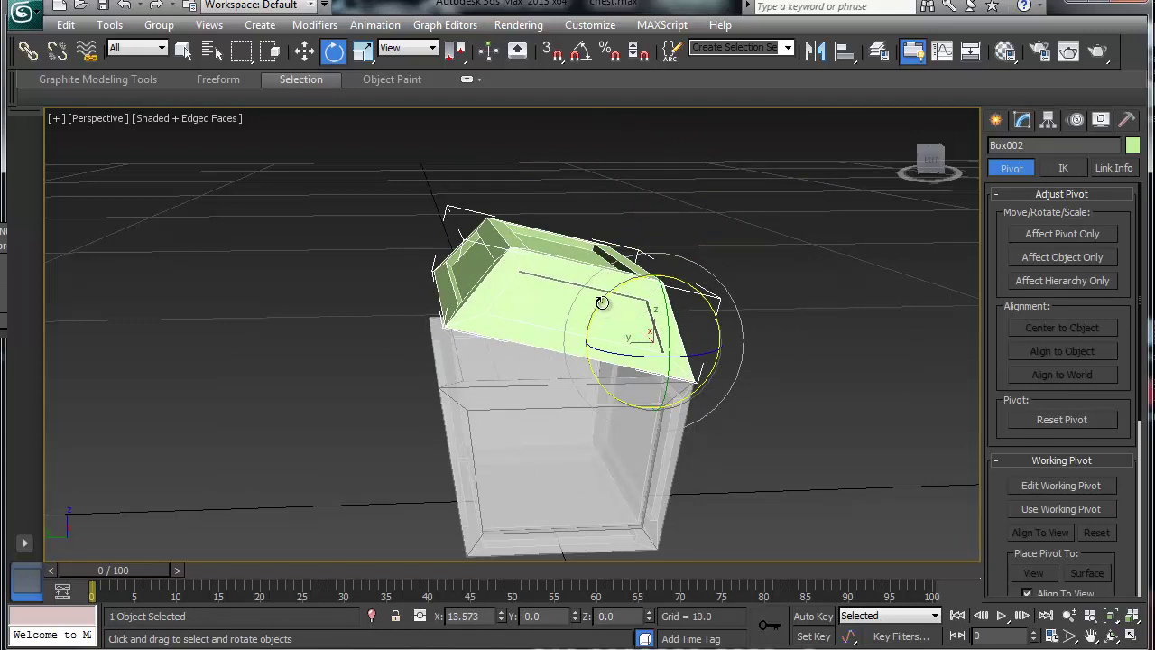
pyautogui.moveTo(602, 302); pyautogui.dragTo(769, 258)
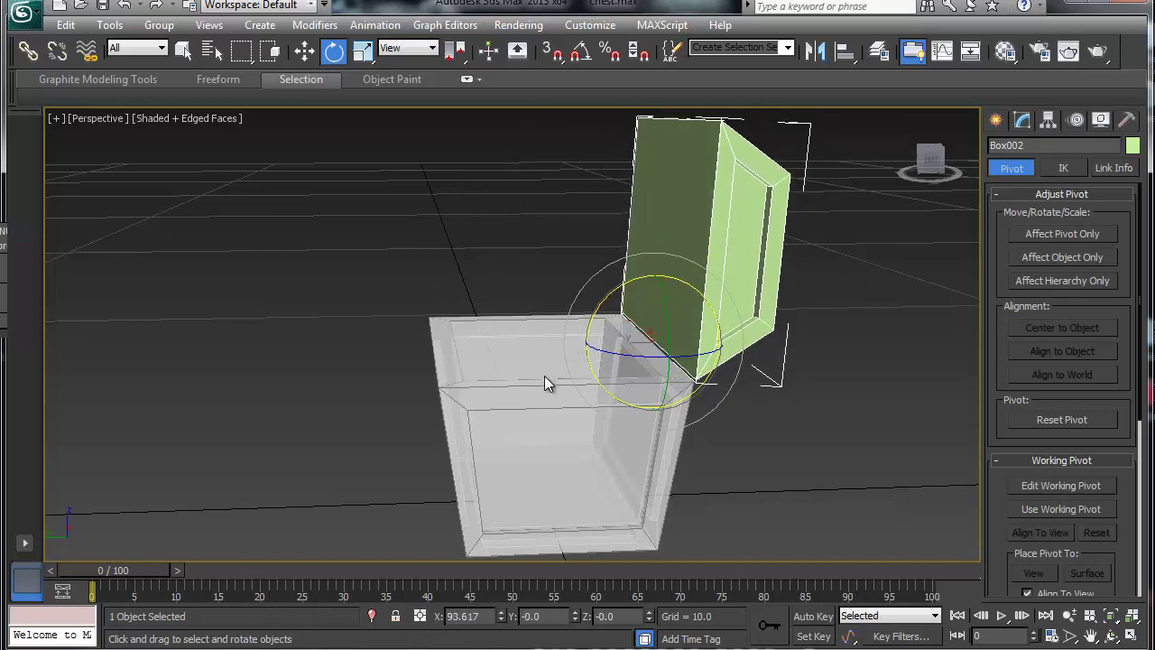
# Select the flat underside polygon of the opened lid and show it in all four viewports.
pyautogui.keyDown('alt'); pyautogui.moveTo(495, 362); pyautogui.dragTo(851, 232, button='middle'); pyautogui.keyUp('alt')
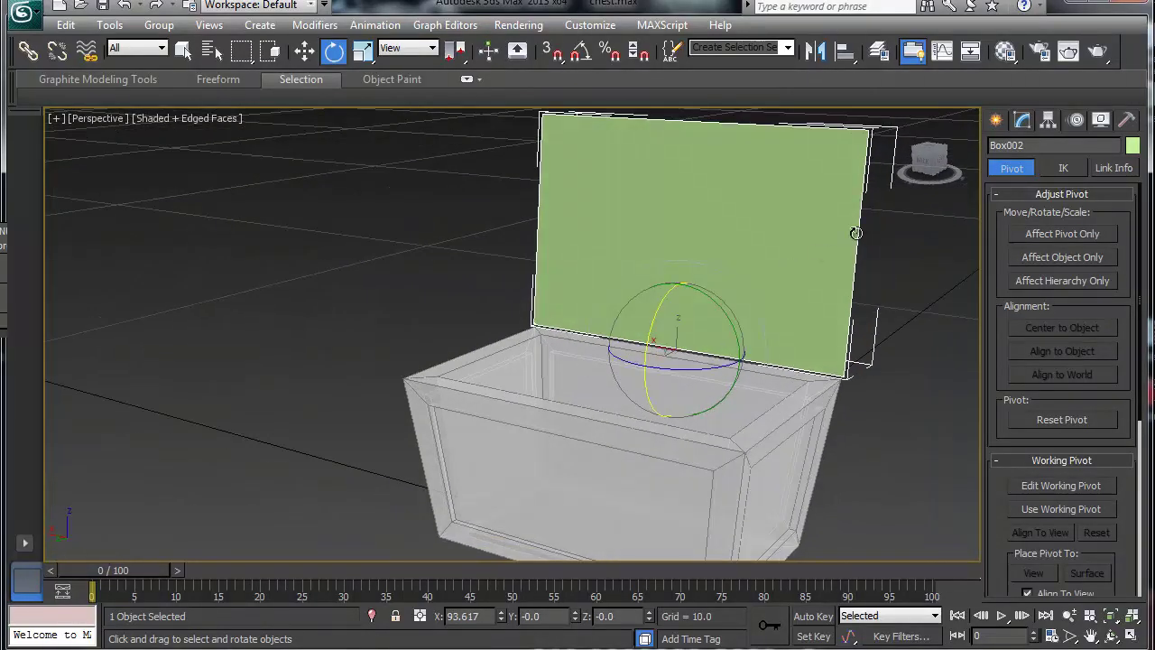
pyautogui.click(1022, 123)
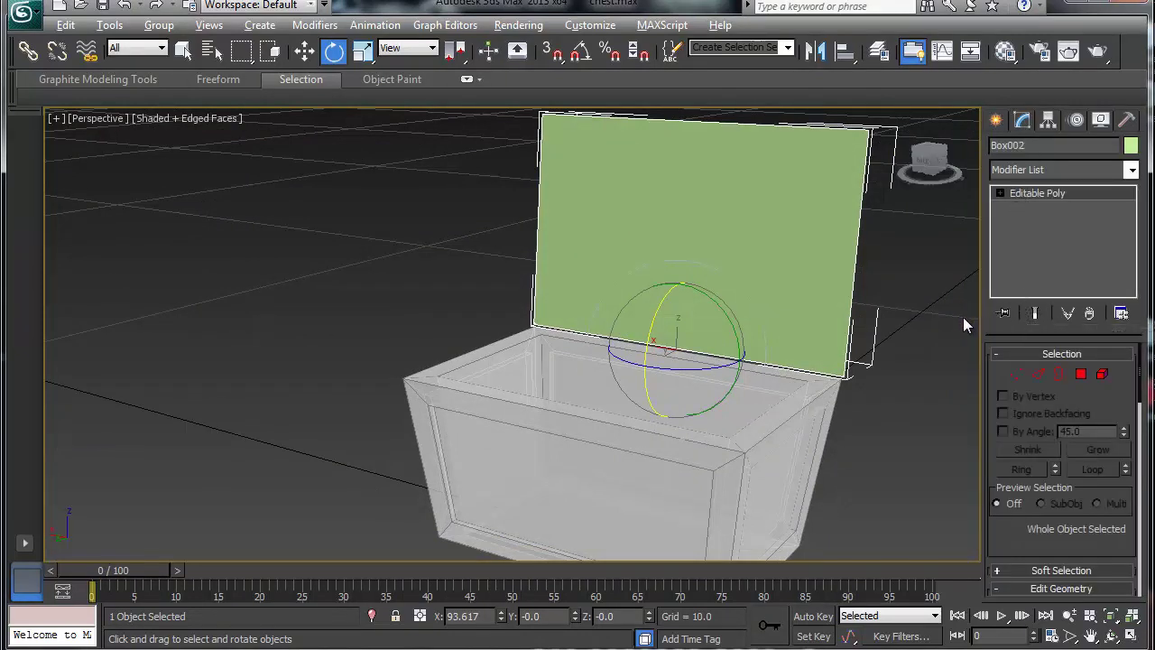
pyautogui.click(1082, 374)
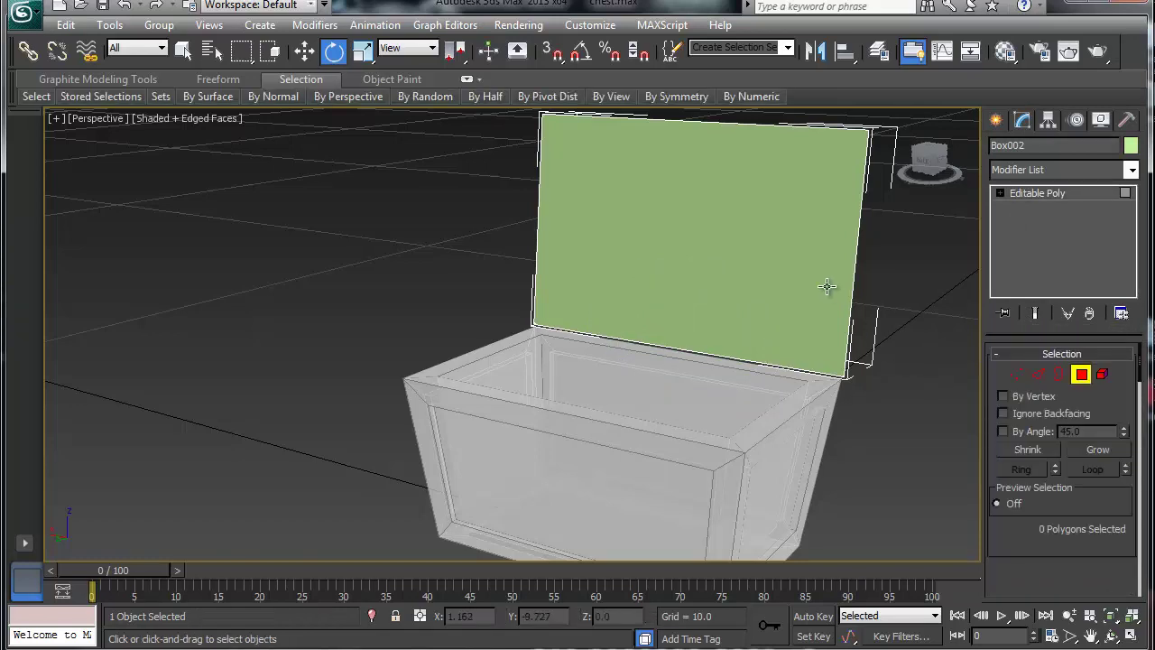
pyautogui.click(826, 287)
pyautogui.hotkey('alt', 'w')
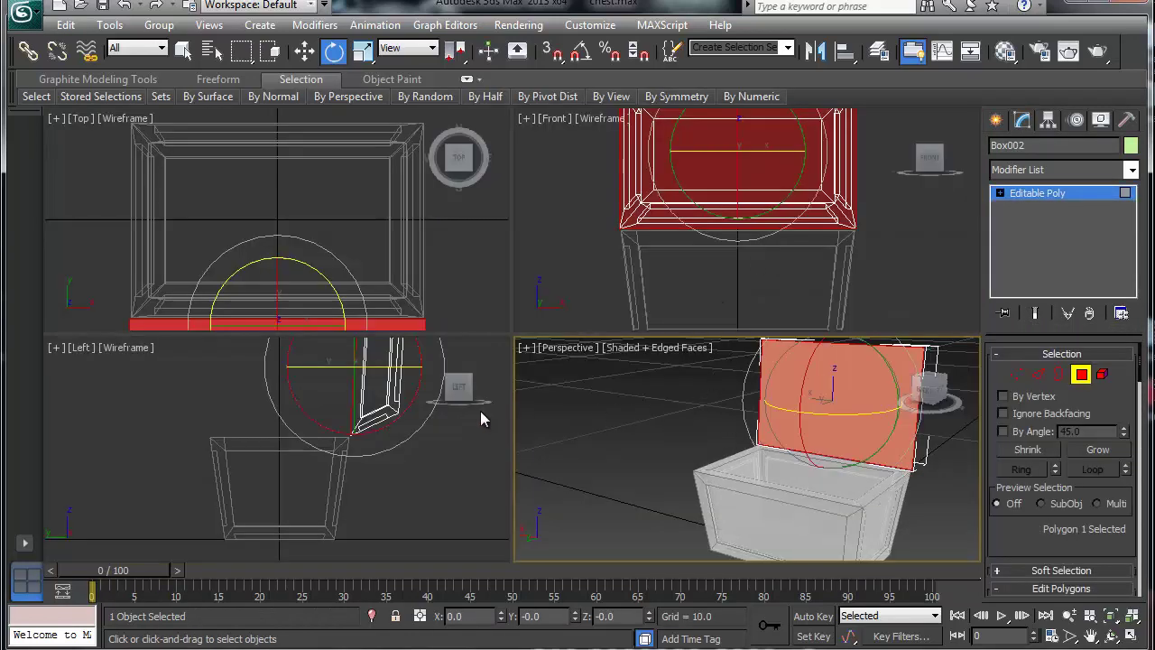
pyautogui.moveTo(314, 433); pyautogui.dragTo(299, 478, button='middle')
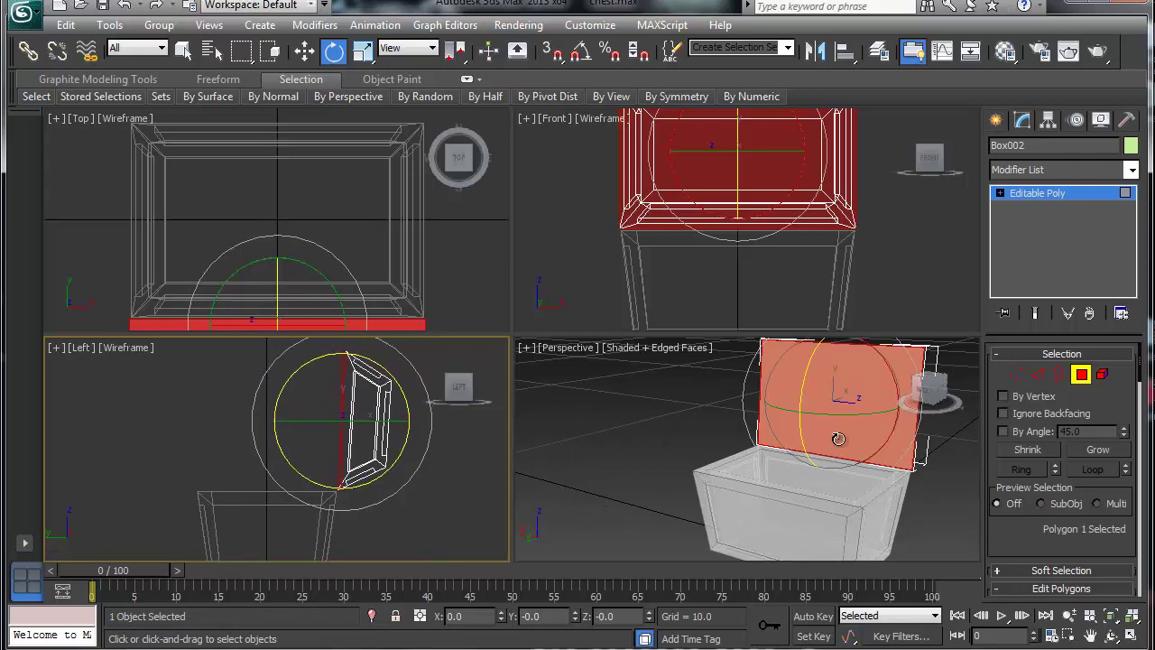
pyautogui.scroll(-3, 1012, 537)
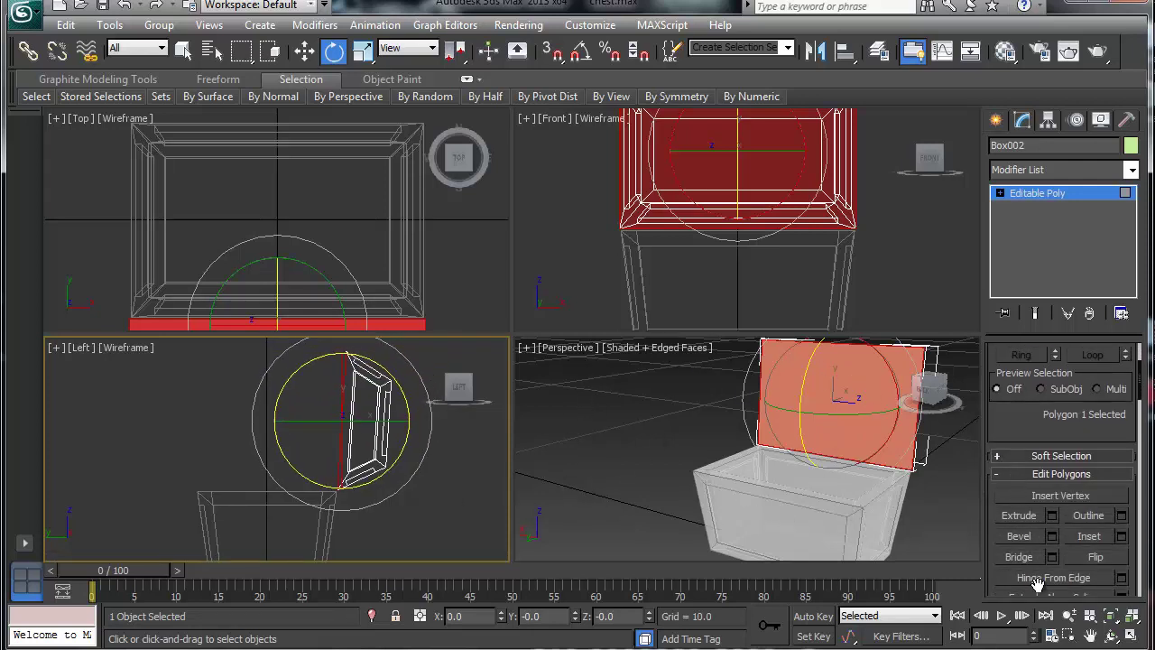
pyautogui.click(1053, 535)
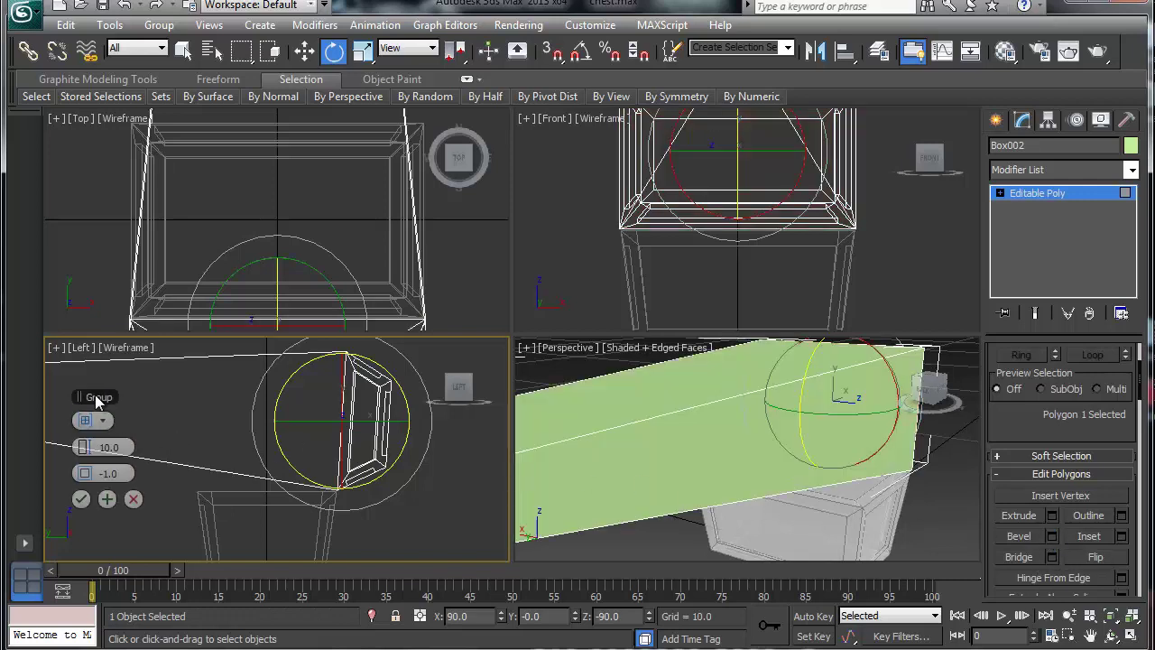
pyautogui.moveTo(136, 393); pyautogui.dragTo(479, 375)
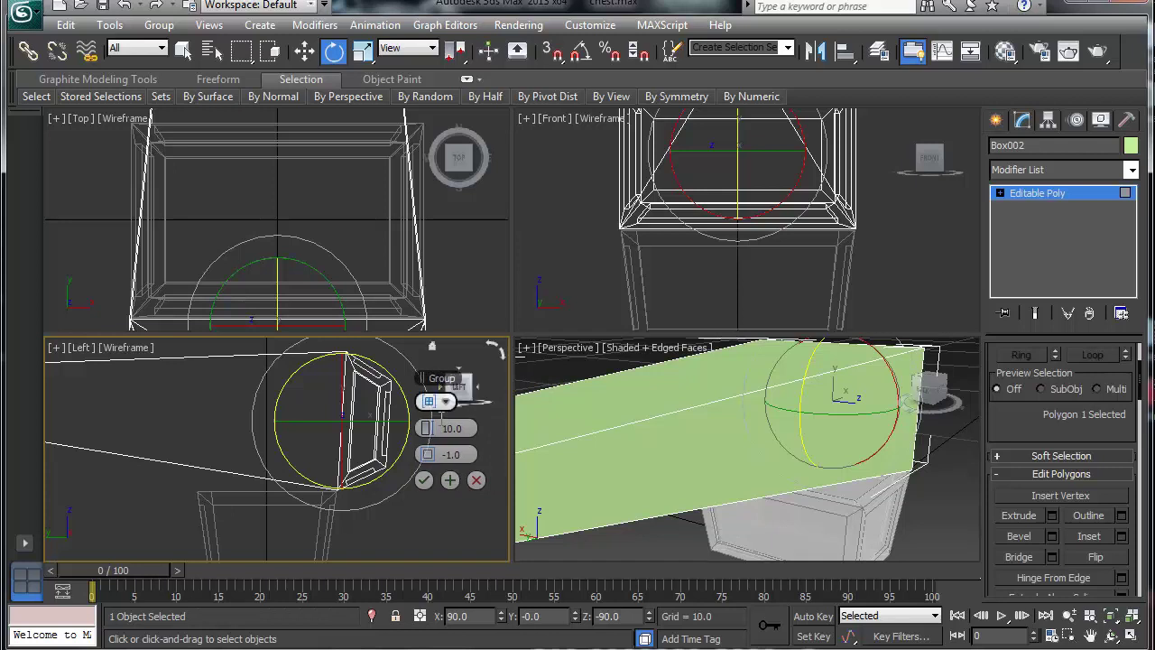
pyautogui.moveTo(425, 433); pyautogui.dragTo(4, 398)
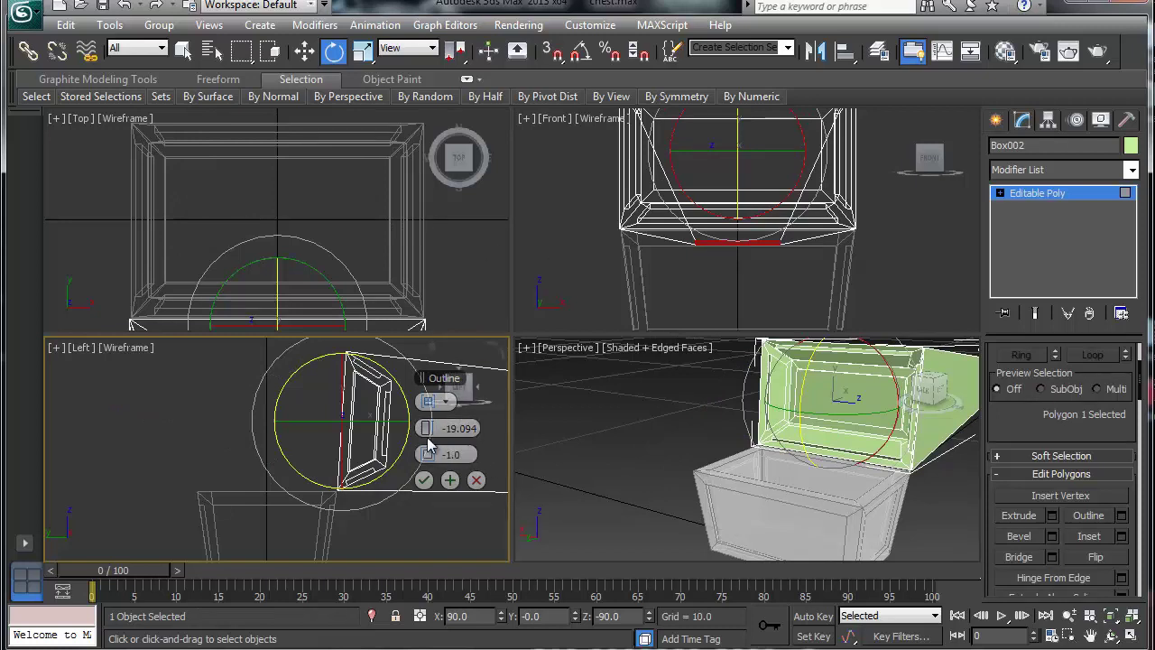
pyautogui.moveTo(424, 428); pyautogui.dragTo(933, 442)
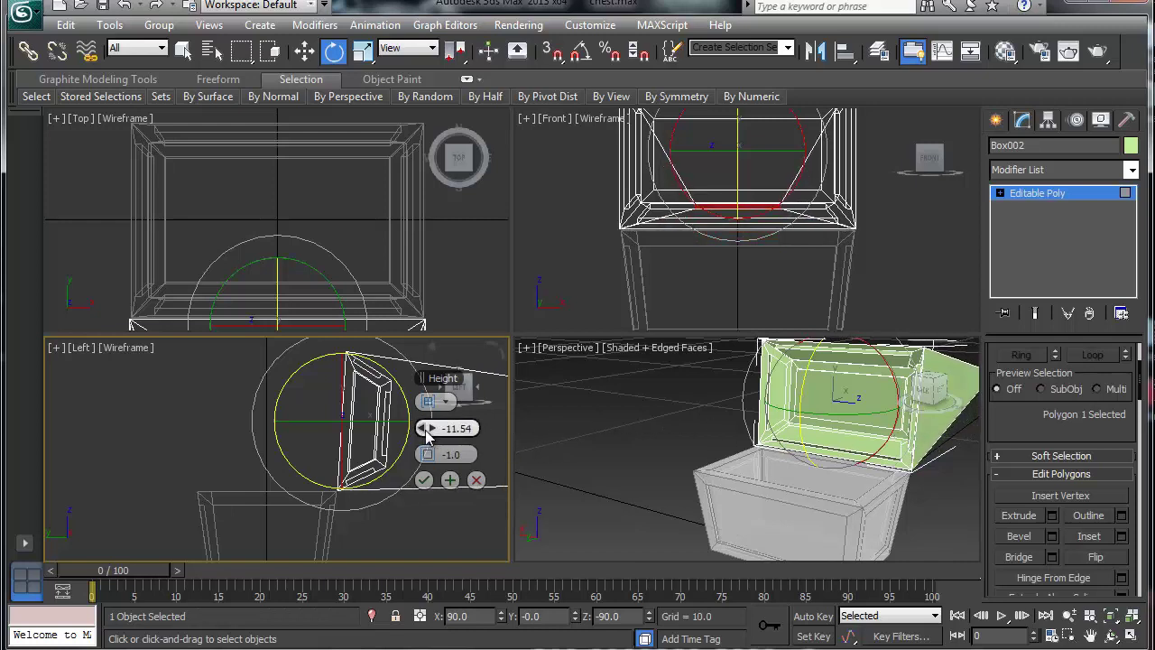
pyautogui.moveTo(425, 430); pyautogui.dragTo(1148, 426)
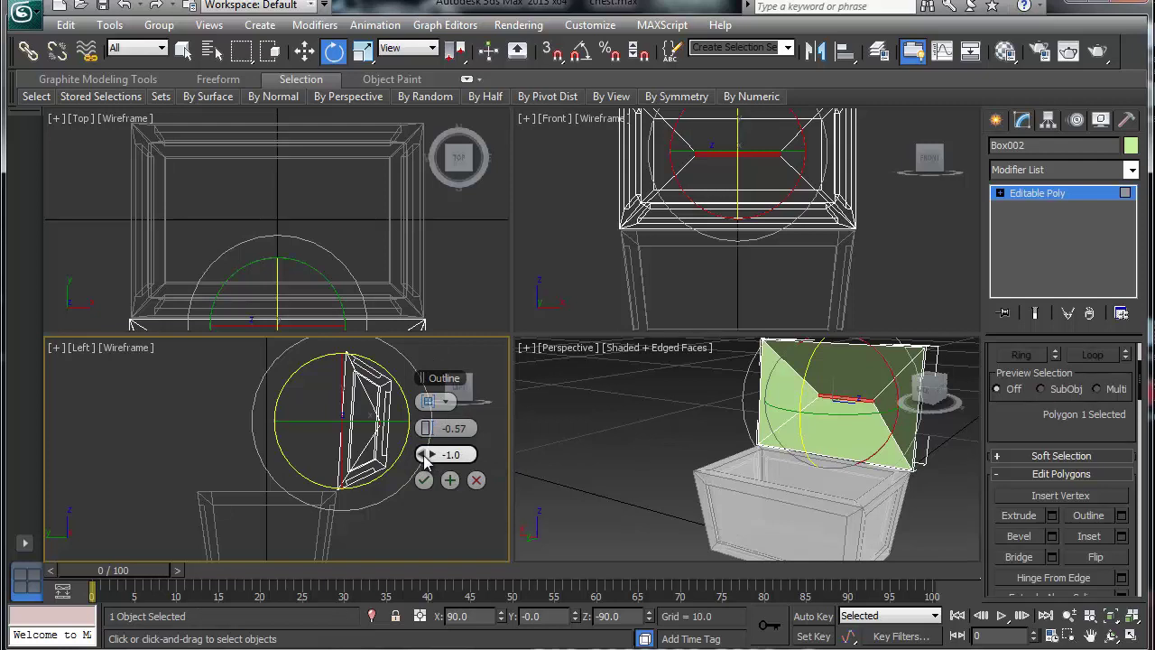
pyautogui.moveTo(425, 454); pyautogui.dragTo(459, 447)
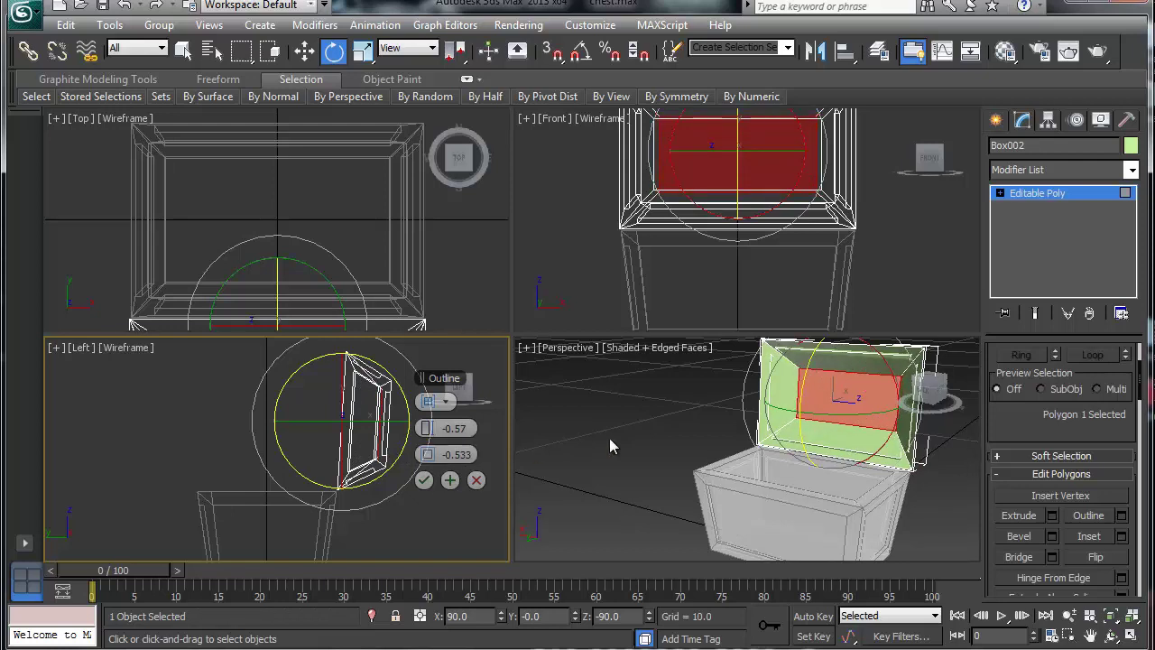
pyautogui.click(476, 479)
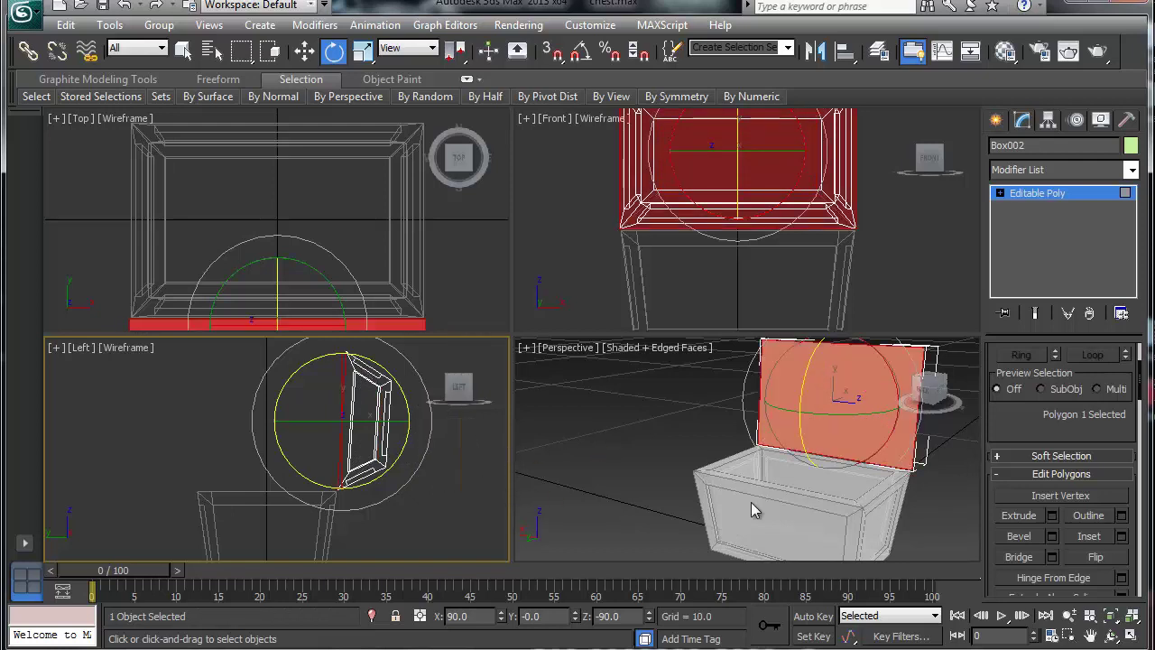
pyautogui.click(1122, 516)
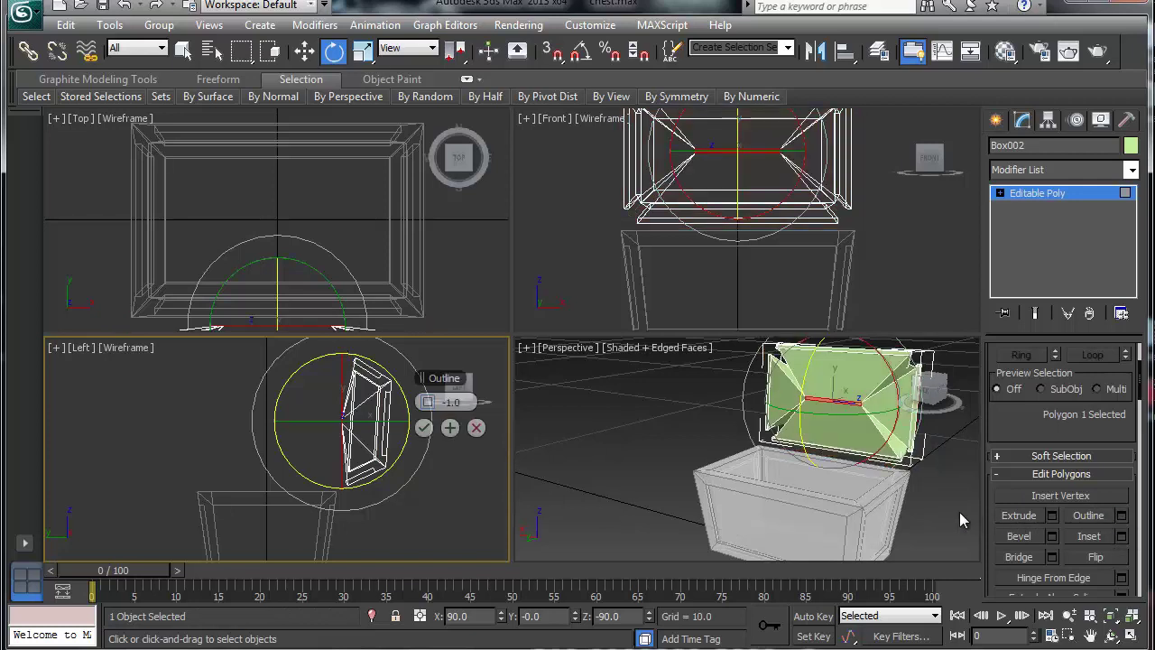
pyautogui.moveTo(424, 404); pyautogui.dragTo(485, 397)
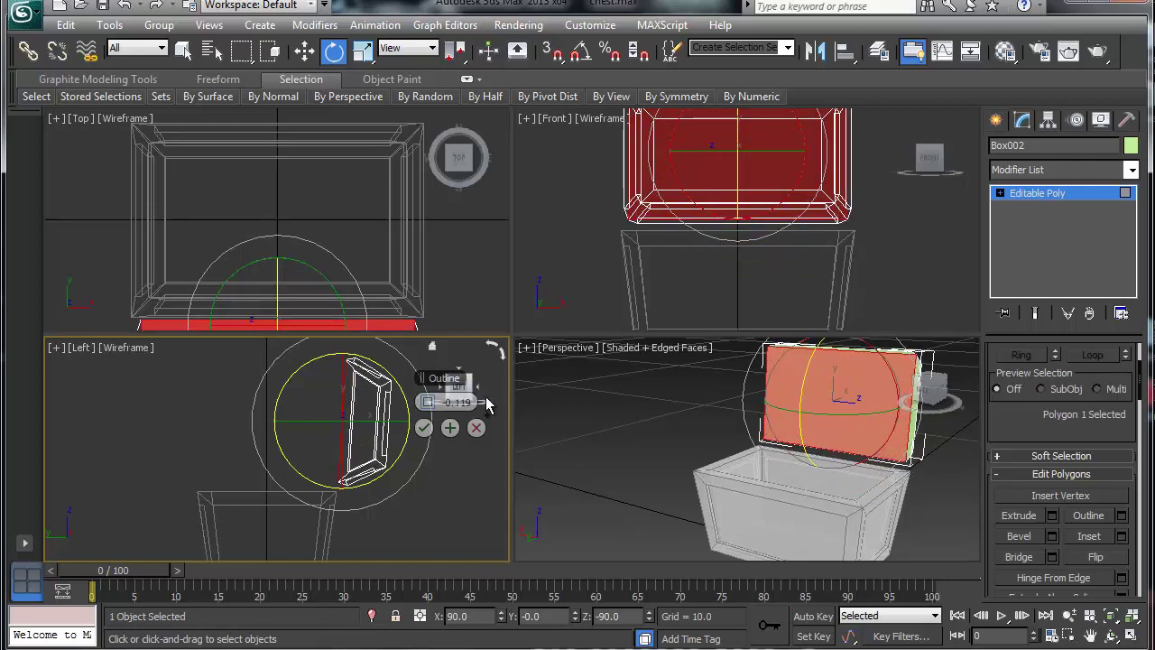
pyautogui.click(476, 427)
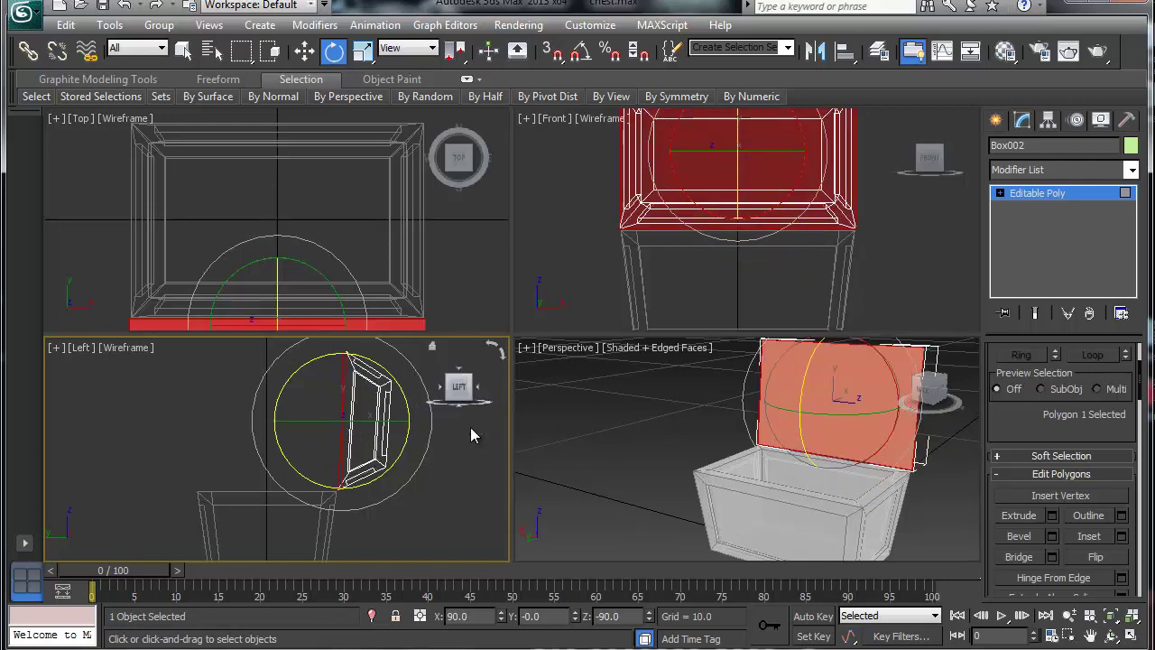
# Inset the lid's underside polygon by 0.17 and bevel the inner polygon into the lid with height -0.54 and outline -0.239.
pyautogui.click(1122, 537)
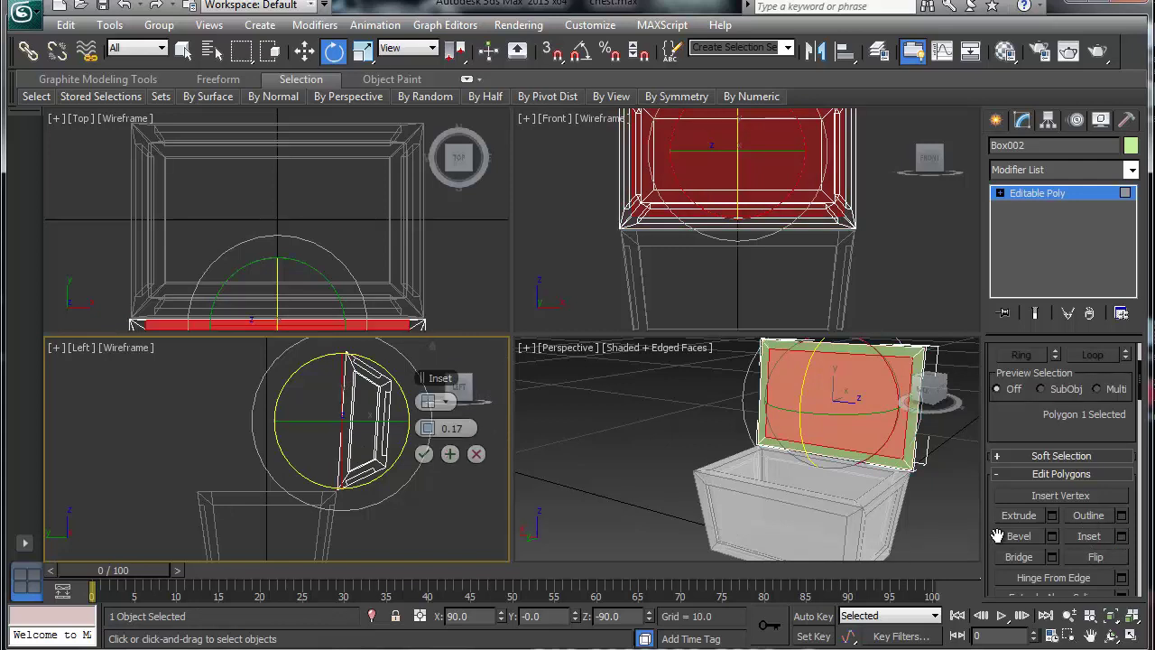
pyautogui.click(424, 454)
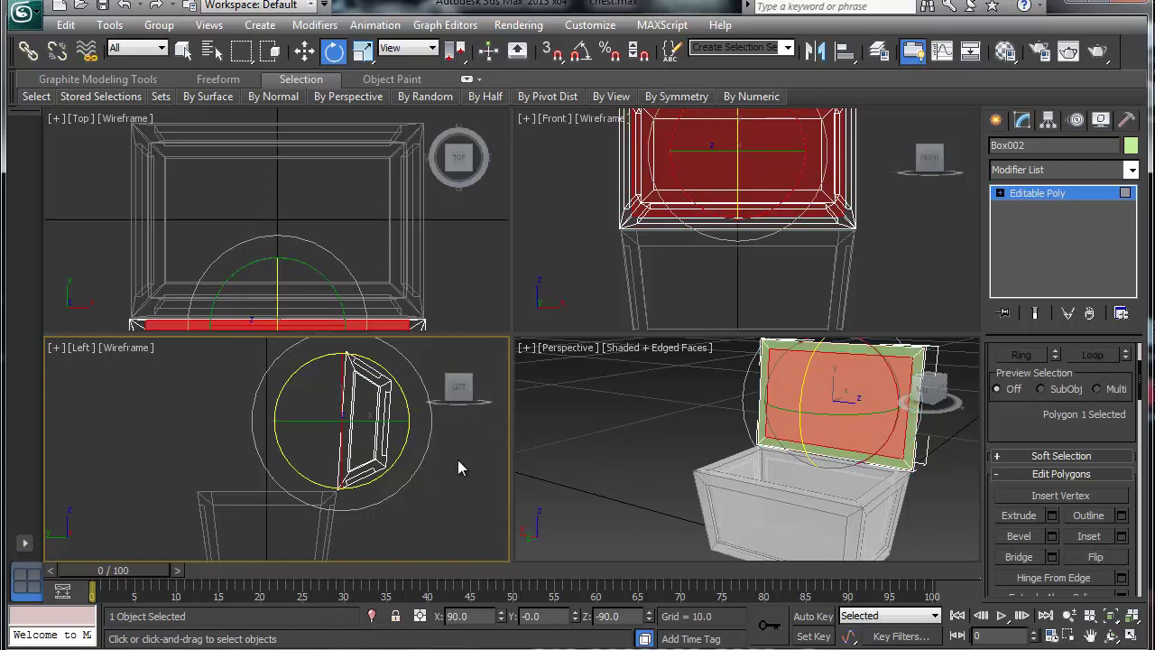
pyautogui.click(1053, 537)
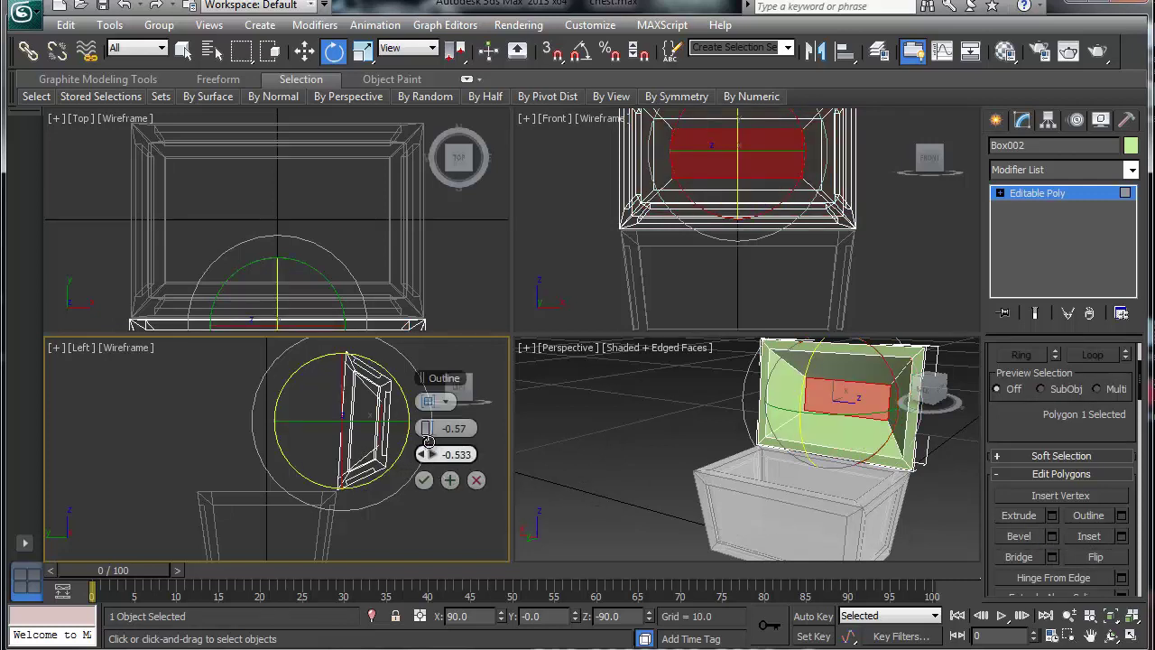
pyautogui.moveTo(425, 428); pyautogui.dragTo(451, 444)
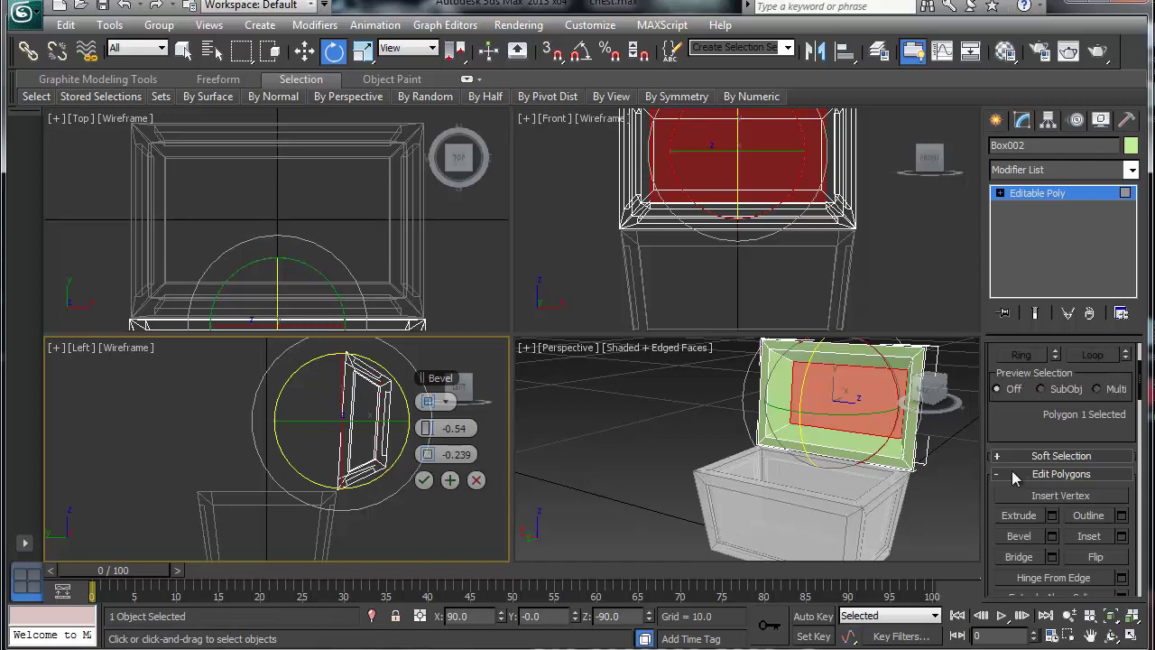
pyautogui.rightClick(695, 444)
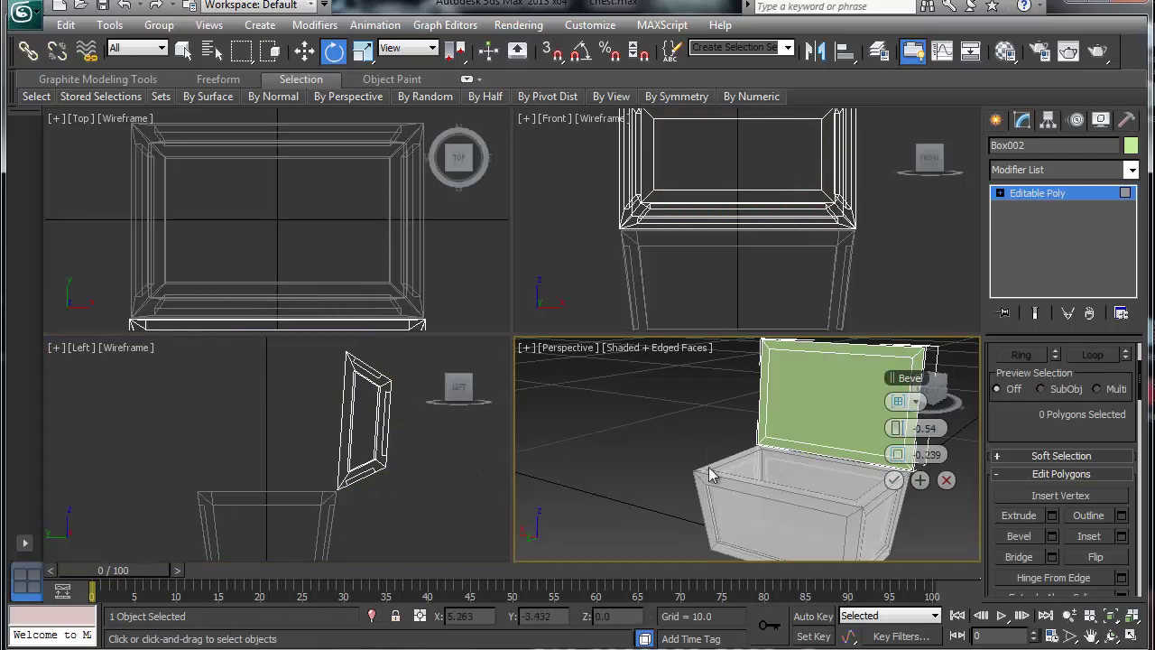
pyautogui.click(894, 479)
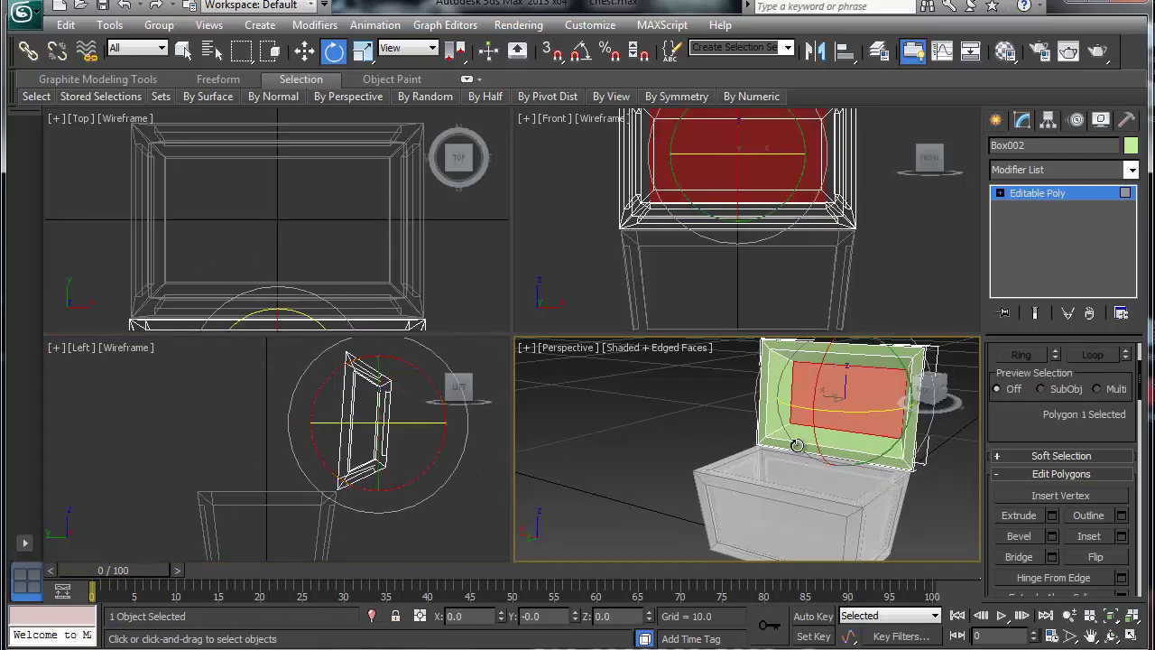
# Leave polygon editing and swing the whole lid closed around X on its hinge pivot, back to about 0 degrees.
pyautogui.keyDown('alt'); pyautogui.moveTo(800, 447); pyautogui.dragTo(726, 542, button='middle'); pyautogui.keyUp('alt')
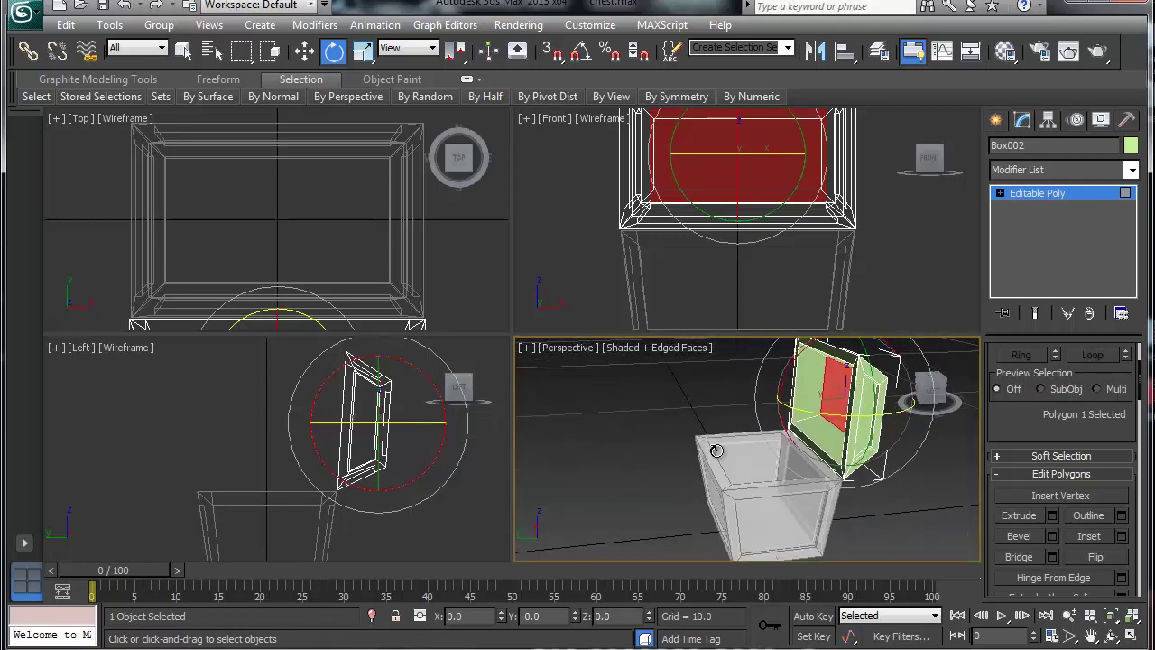
pyautogui.click(1023, 192)
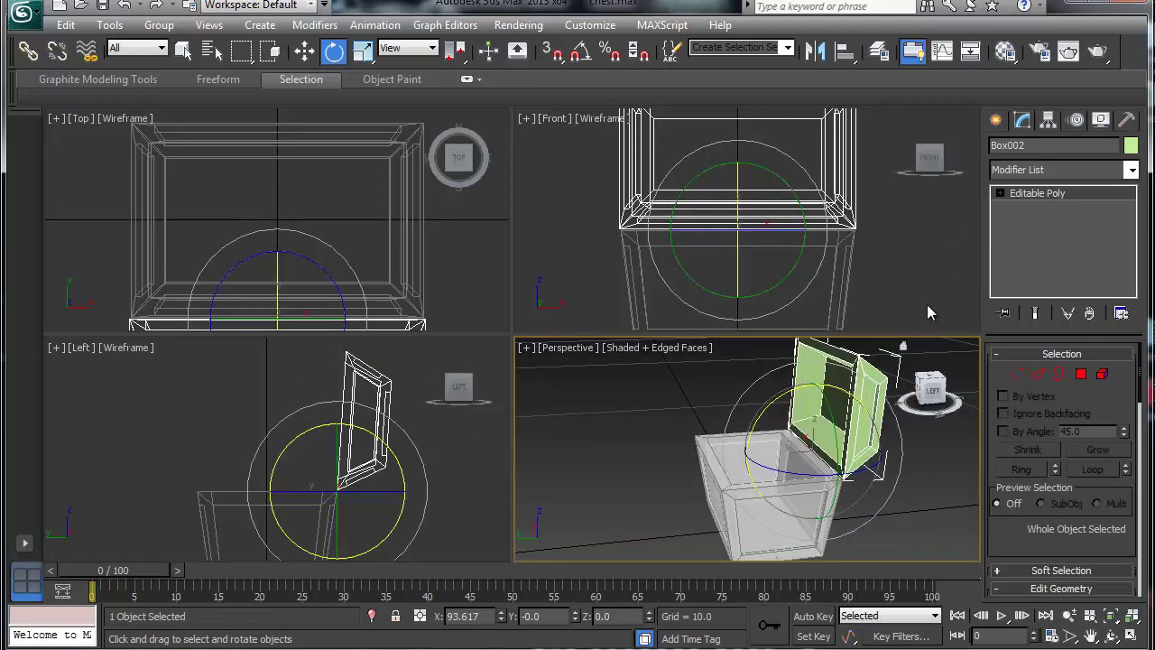
pyautogui.moveTo(758, 418); pyautogui.dragTo(651, 549)
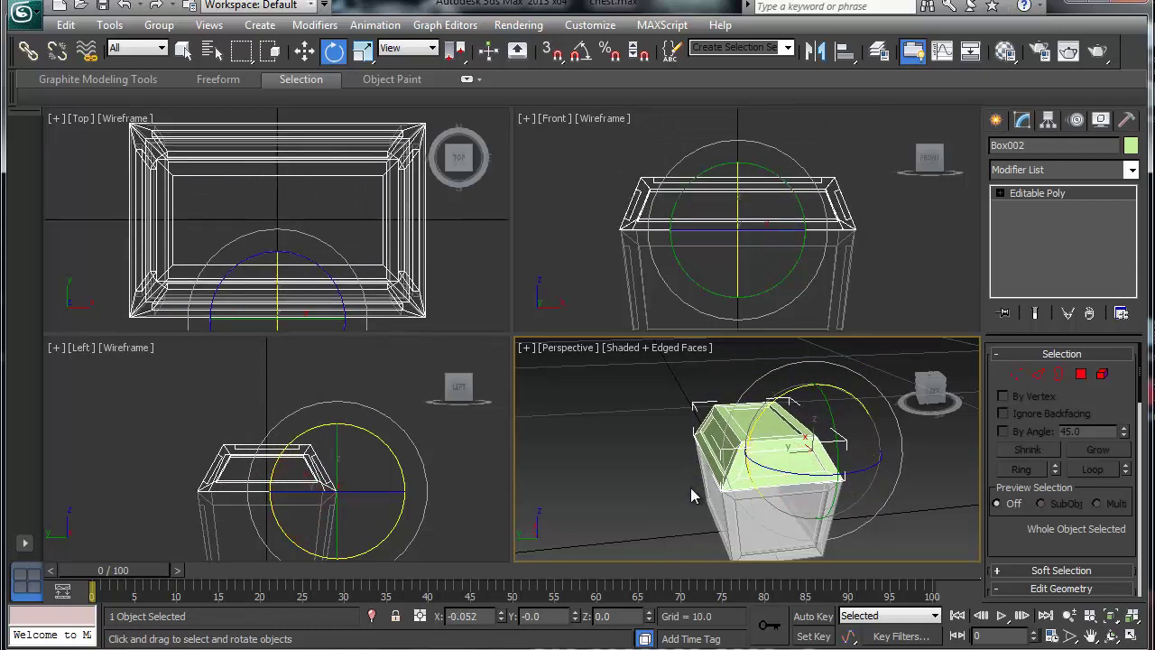
pyautogui.keyDown('alt'); pyautogui.moveTo(690, 487); pyautogui.dragTo(805, 468, button='middle'); pyautogui.keyUp('alt')
pyautogui.hotkey('alt', 'w')
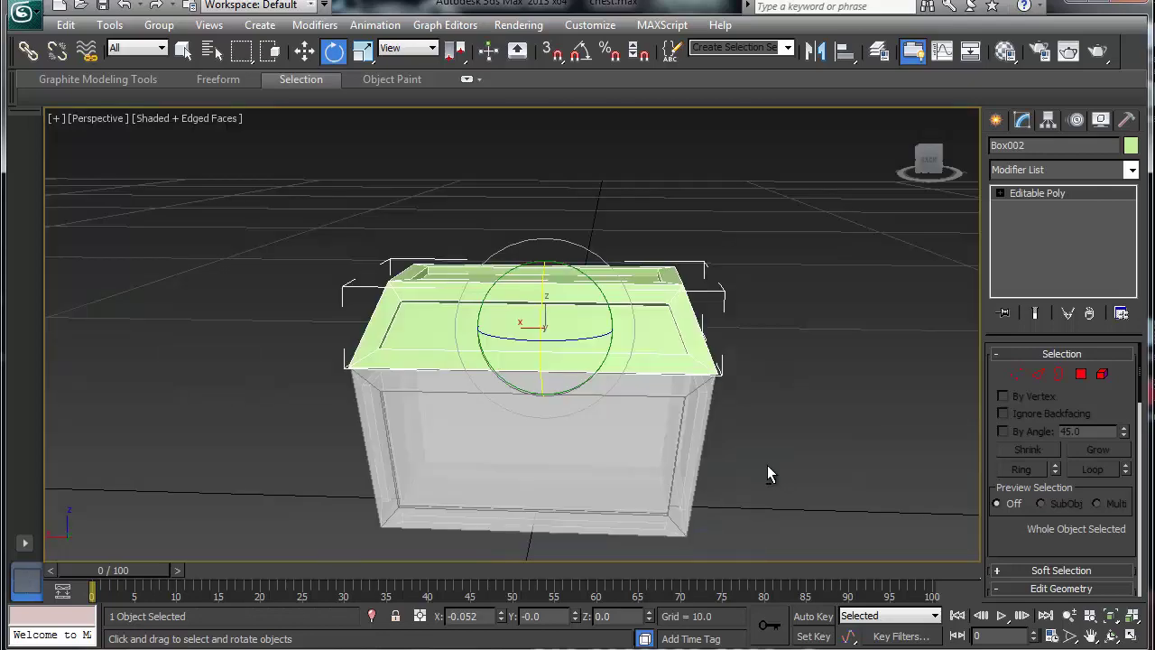
pyautogui.keyDown('alt'); pyautogui.moveTo(532, 432); pyautogui.dragTo(574, 419, button='middle'); pyautogui.keyUp('alt')
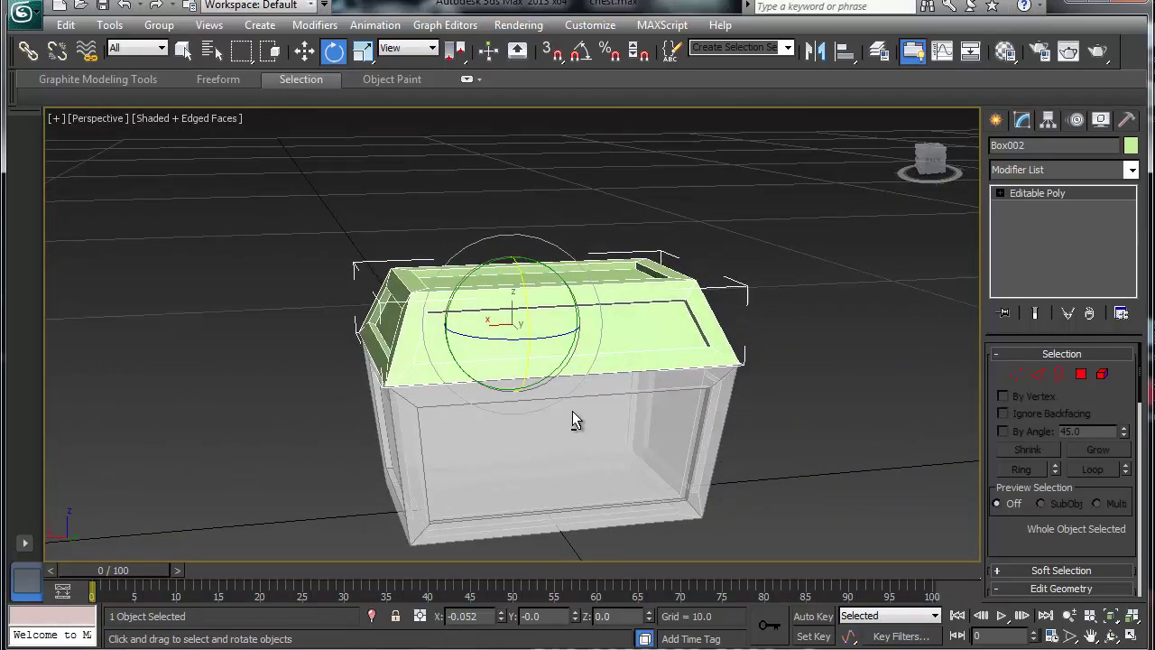
# Draw a cylinder about 0.253 in radius and 0.867 high in the Left view, centered on the lid's rear hinge corner.
pyautogui.click(996, 120)
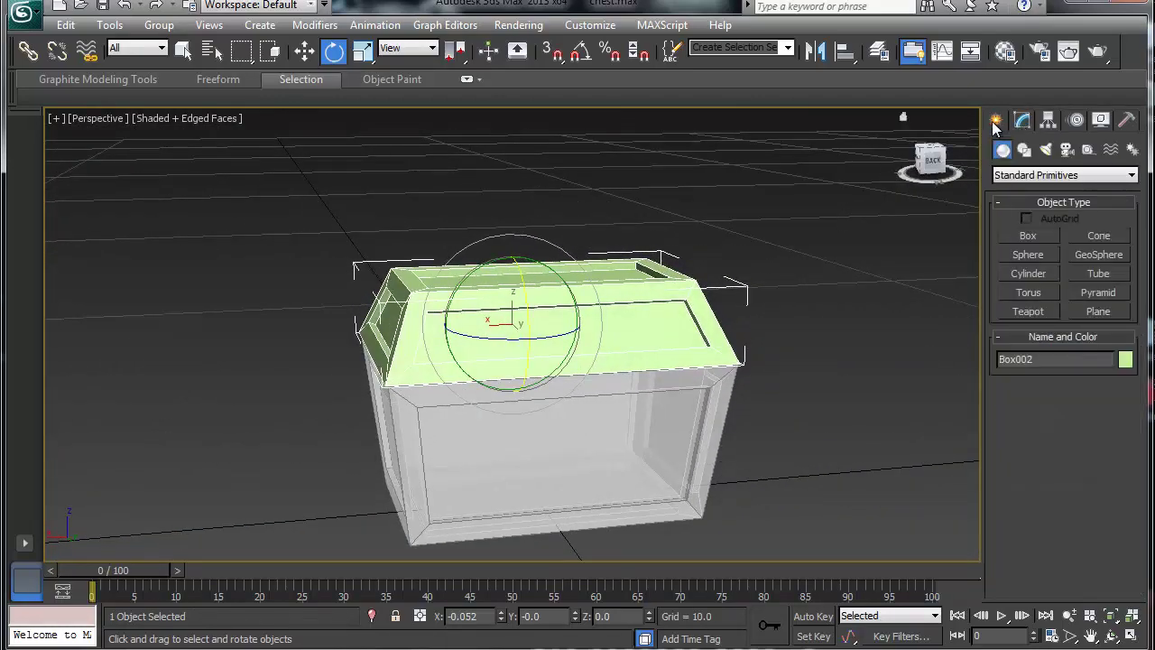
pyautogui.click(1038, 275)
pyautogui.hotkey('alt', 'w')
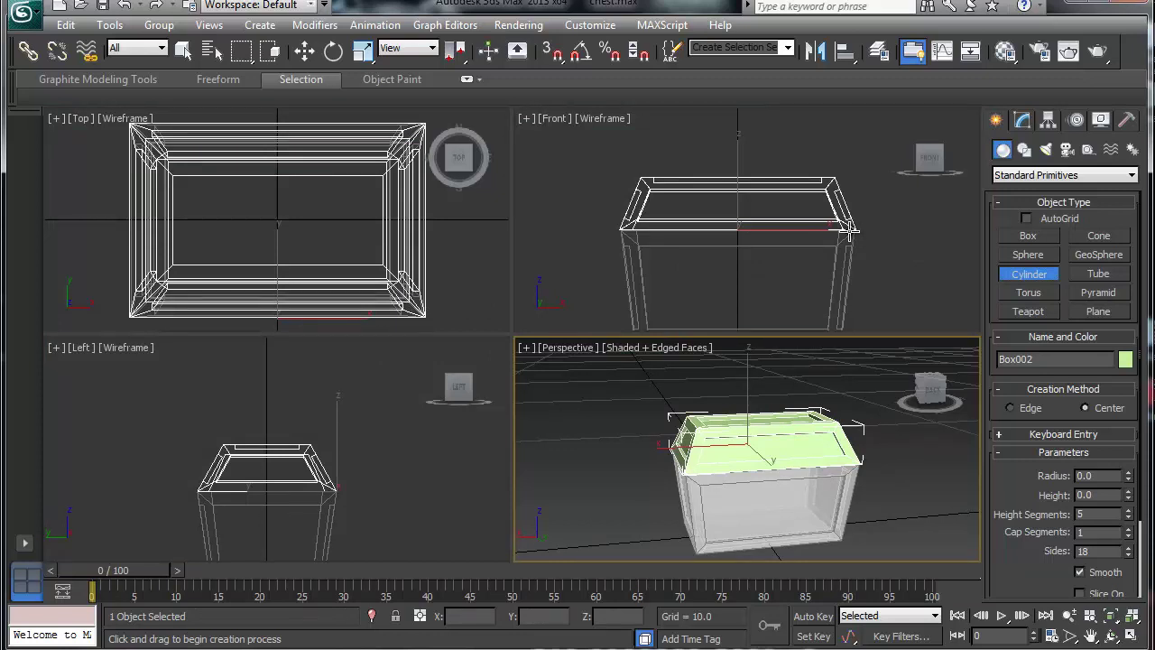
pyautogui.click(335, 492)
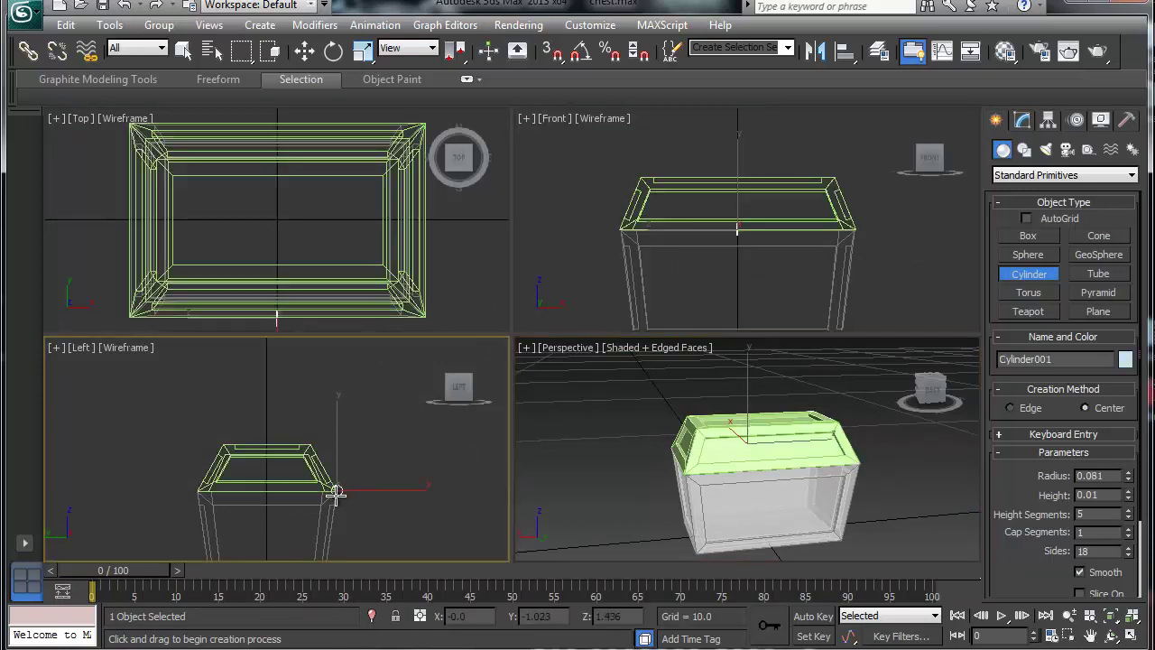
pyautogui.hotkey('ctrl', 'z')
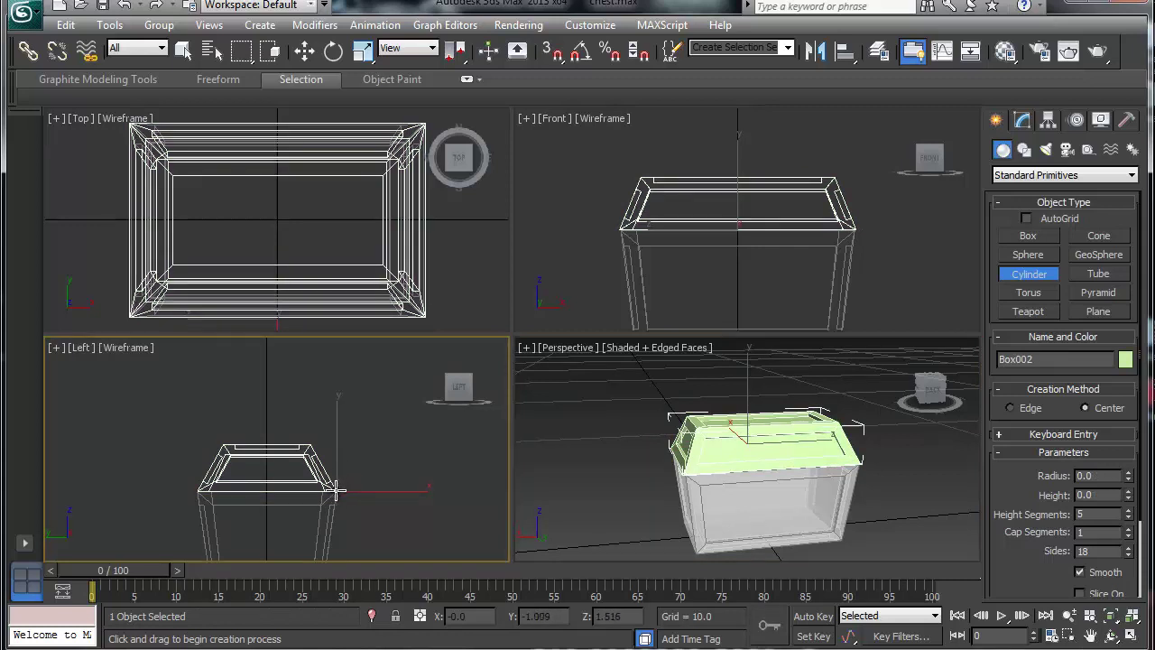
pyautogui.moveTo(335, 492); pyautogui.dragTo(338, 498)
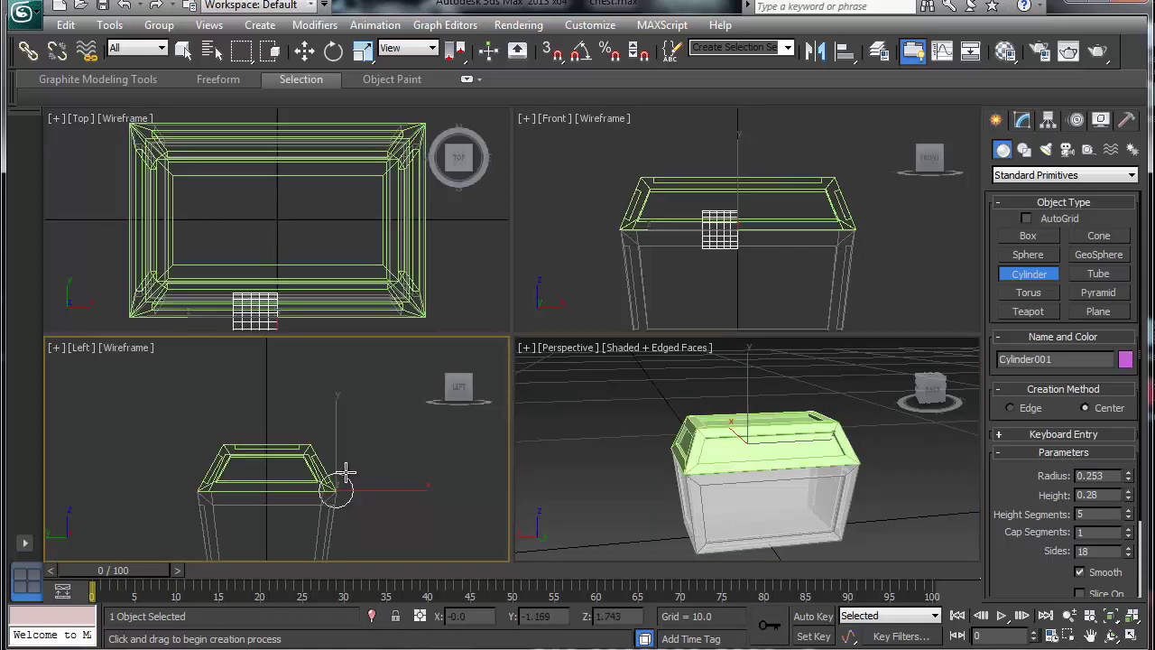
pyautogui.click(337, 442)
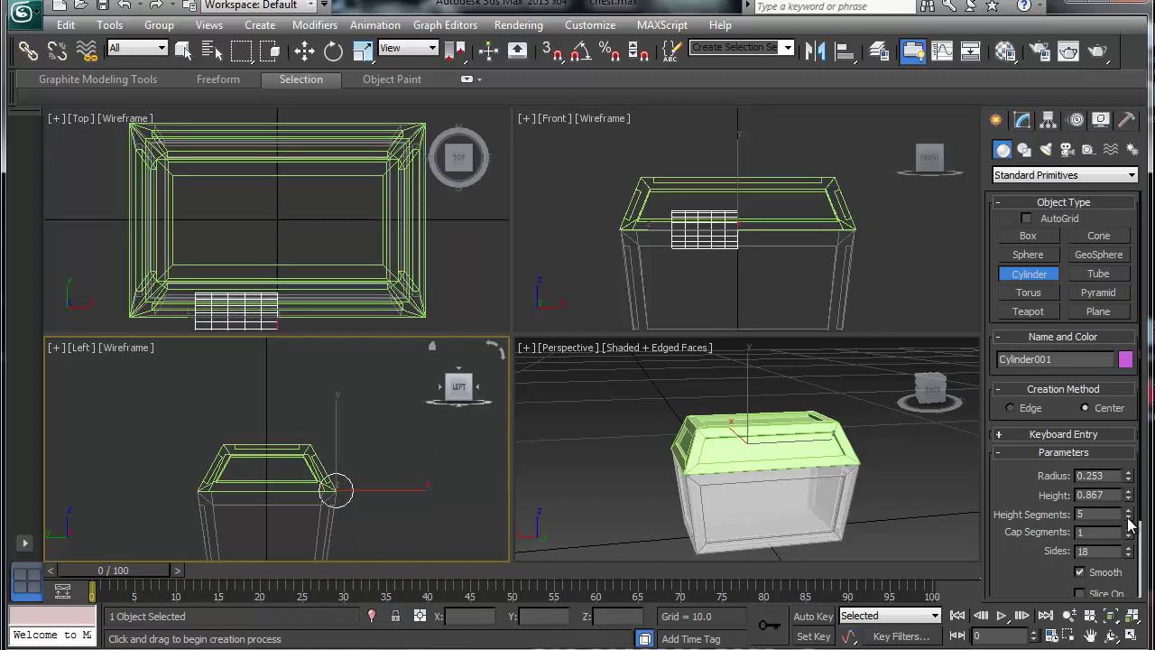
# Set the hinge cylinder to 1 height segment, 5 sides, radius 0.073 and height 0.587.
pyautogui.moveTo(1129, 522); pyautogui.dragTo(1129, 603)
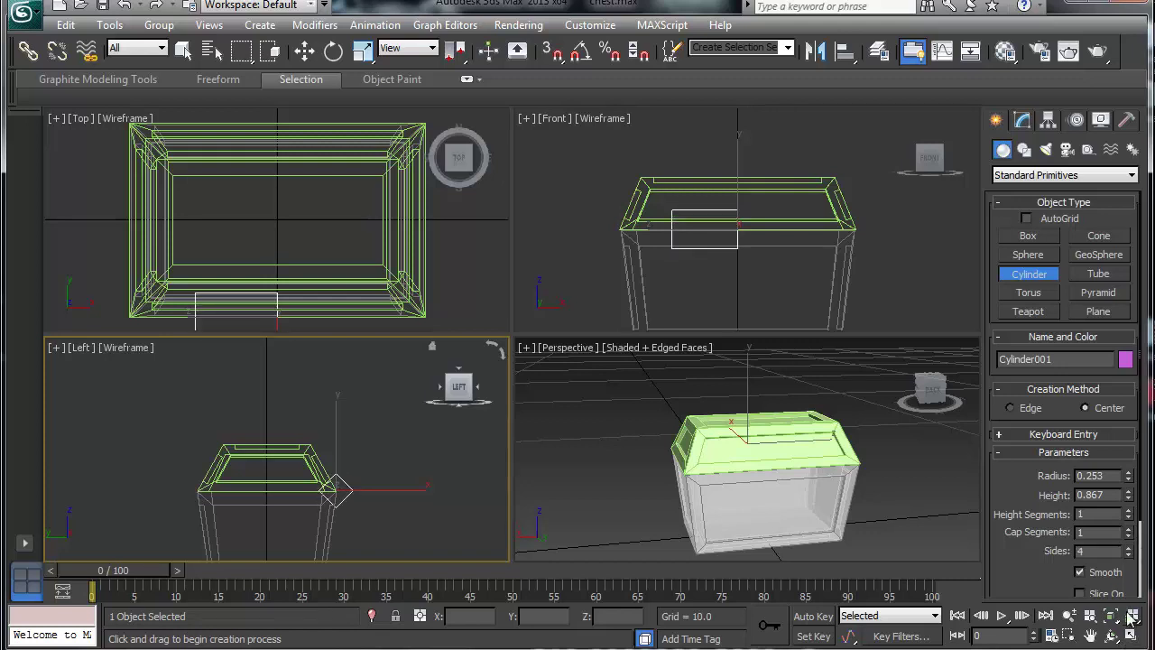
pyautogui.moveTo(1128, 478); pyautogui.dragTo(1128, 542)
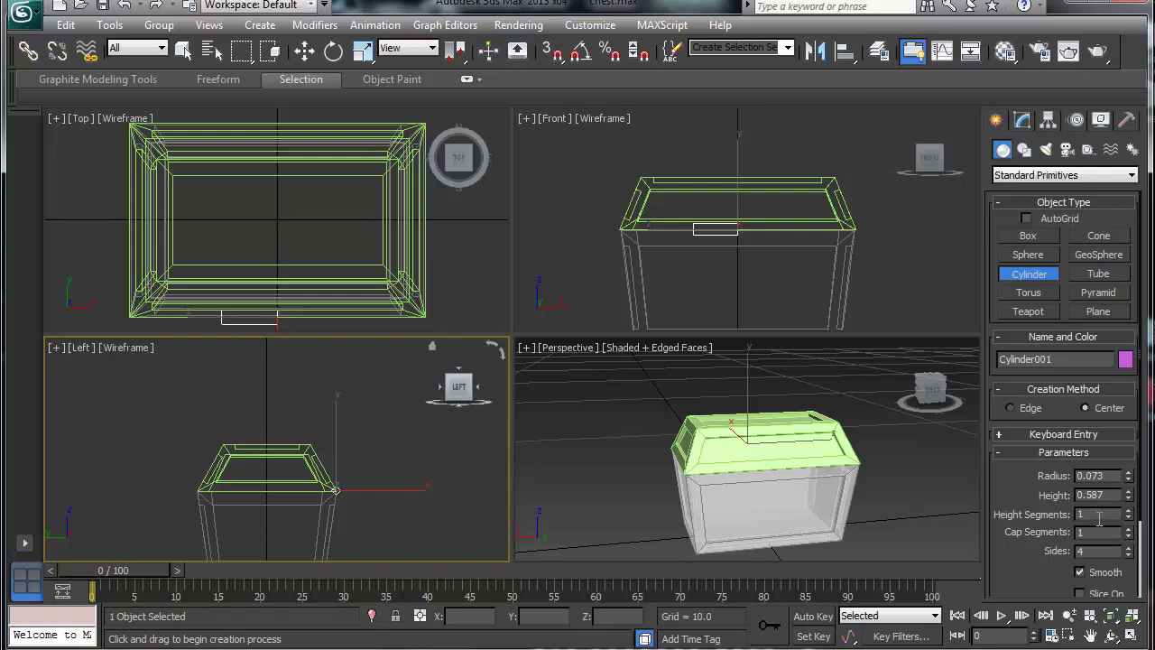
pyautogui.click(1128, 547)
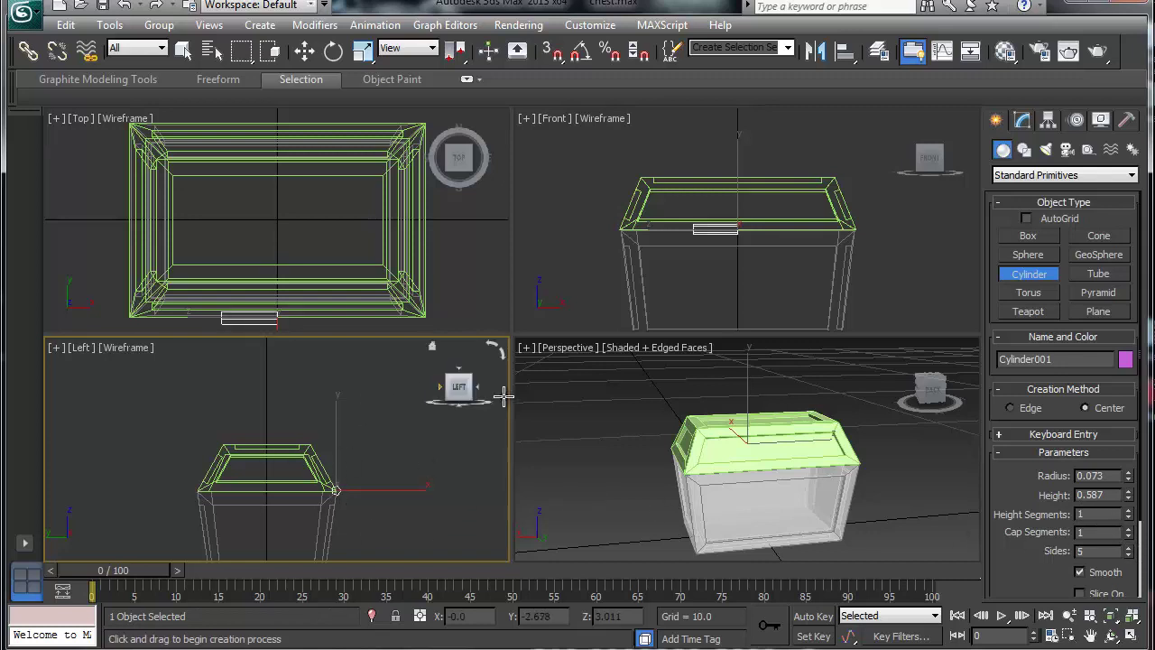
# Shorten the hinge cylinder to a height of 0.557 and move it along the chest's rear edge to about X -0.627.
pyautogui.keyDown('alt'); pyautogui.moveTo(677, 460); pyautogui.dragTo(773, 482, button='middle'); pyautogui.keyUp('alt')
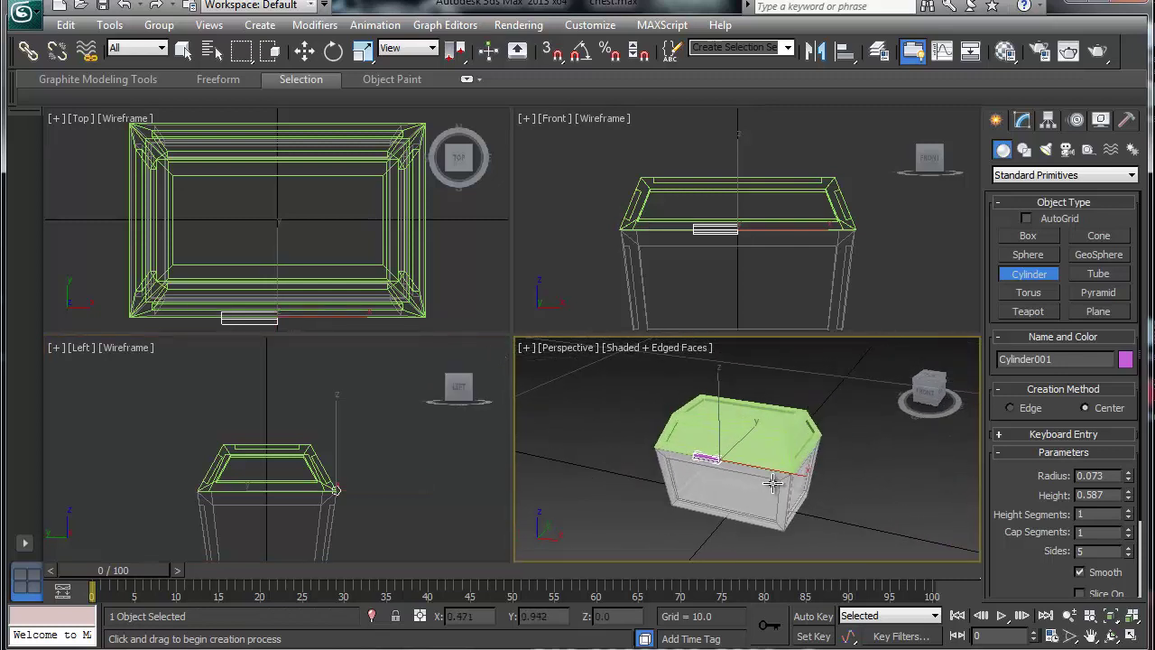
pyautogui.scroll(3, 774, 483)
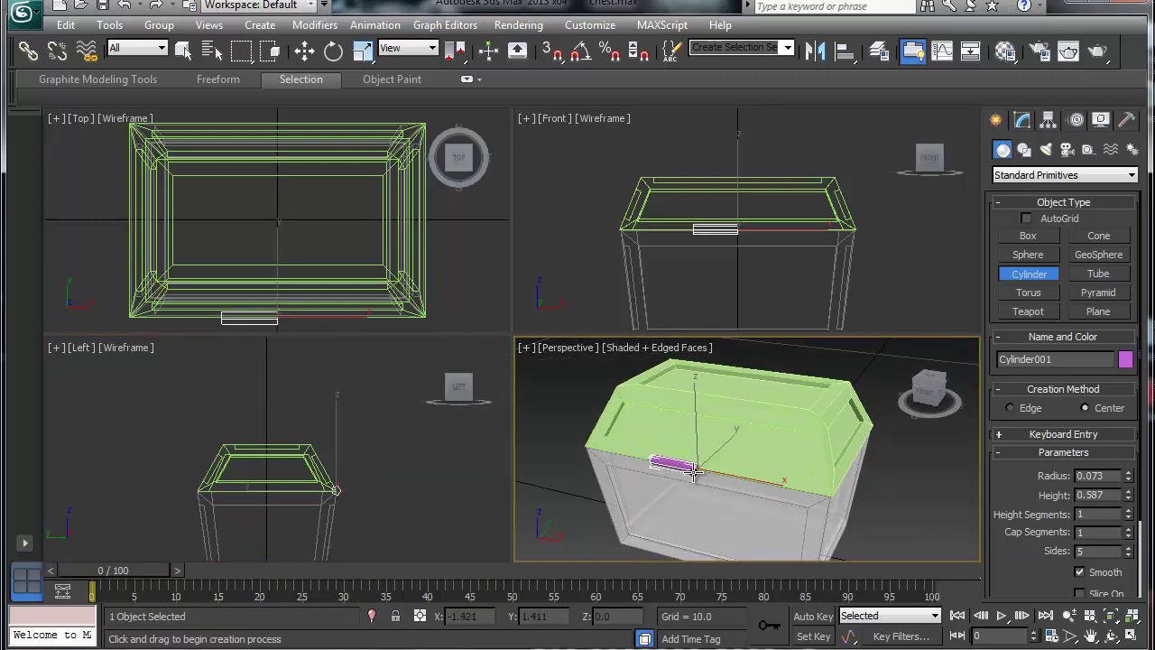
pyautogui.click(1129, 500)
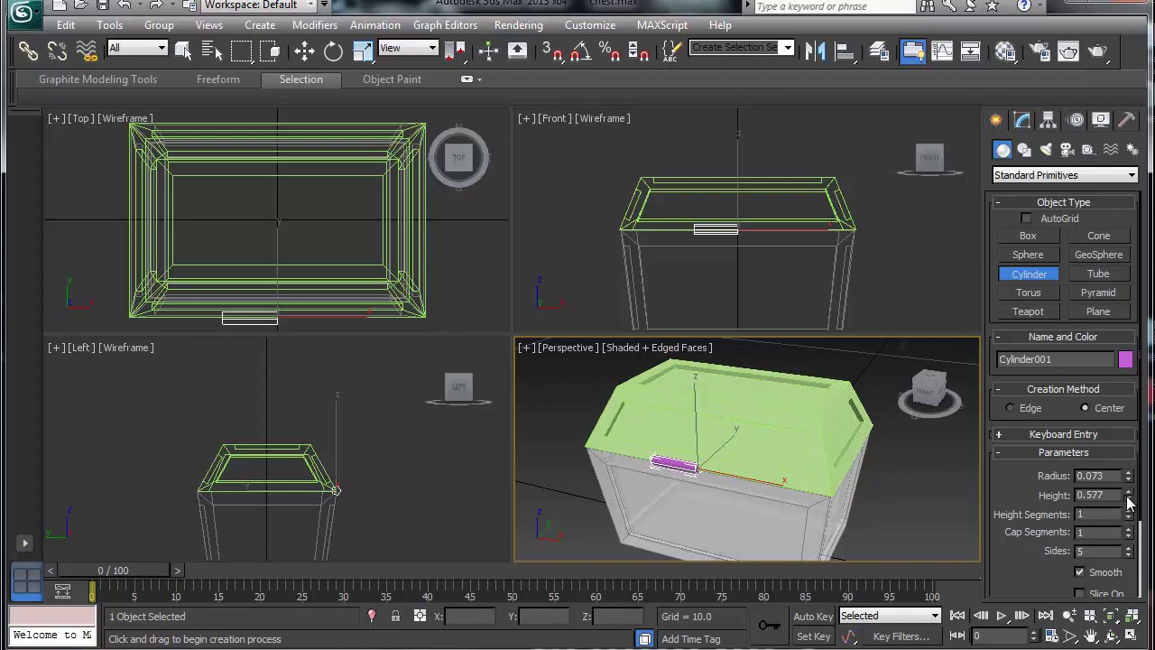
pyautogui.click(1128, 500)
pyautogui.click(1128, 500)
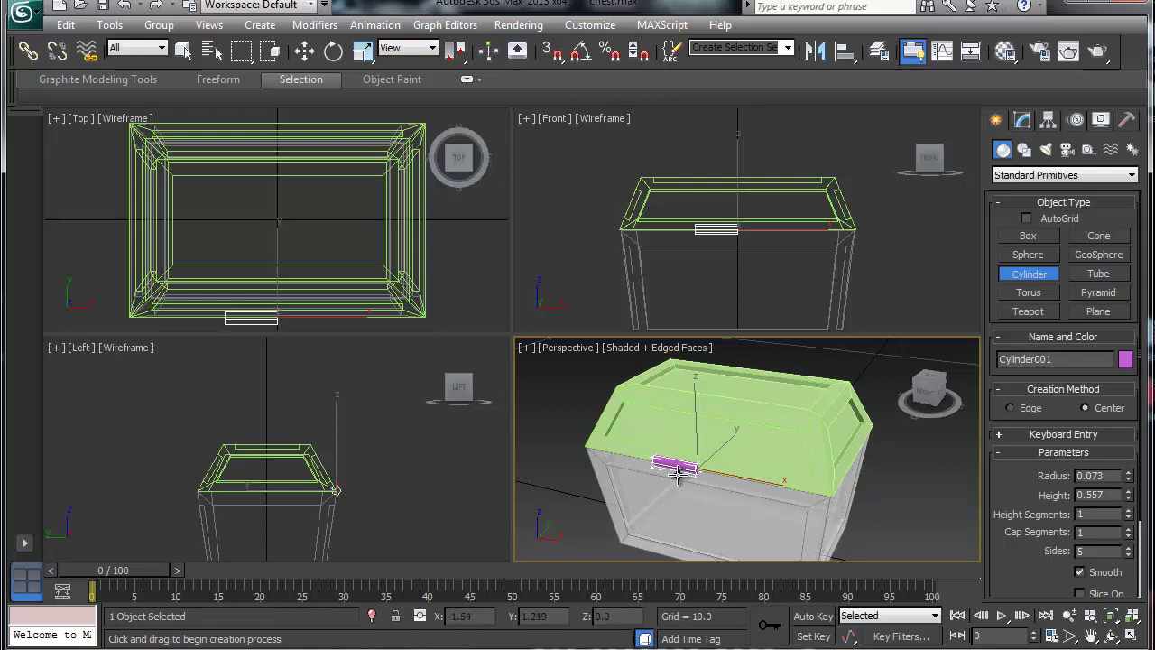
pyautogui.press('w')
pyautogui.moveTo(748, 481); pyautogui.dragTo(704, 484)
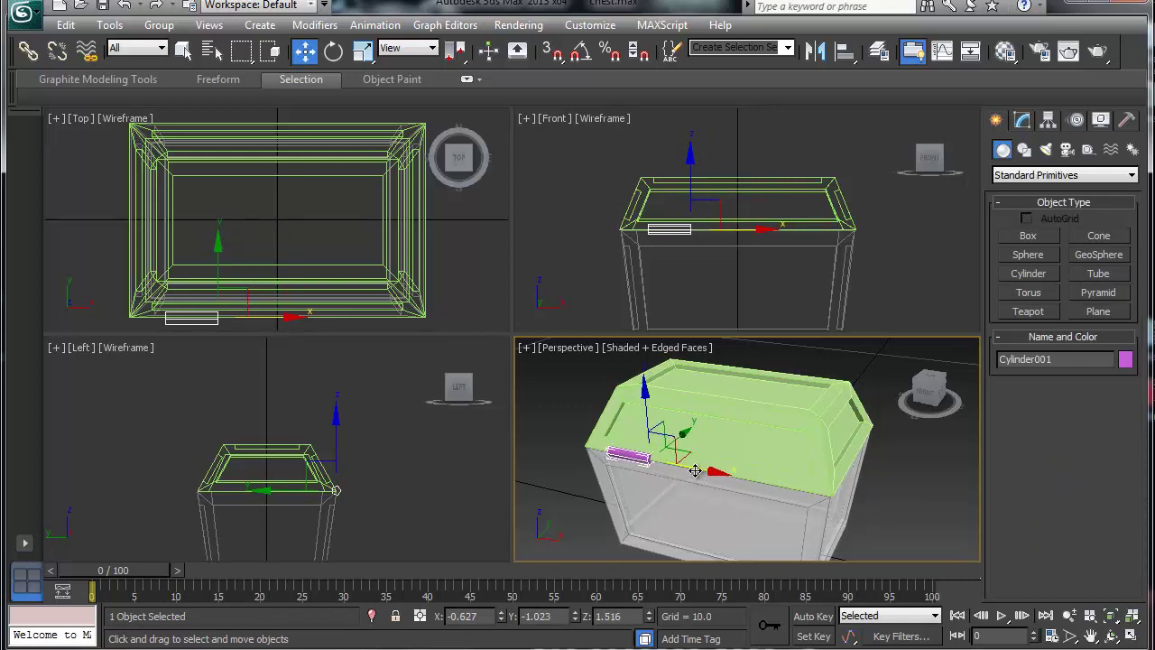
# Clone the hinge cylinder along the chest's rear edge as one instance at about X 1.188.
pyautogui.keyDown('shift'); pyautogui.moveTo(694, 469); pyautogui.dragTo(841, 471); pyautogui.keyUp('shift')
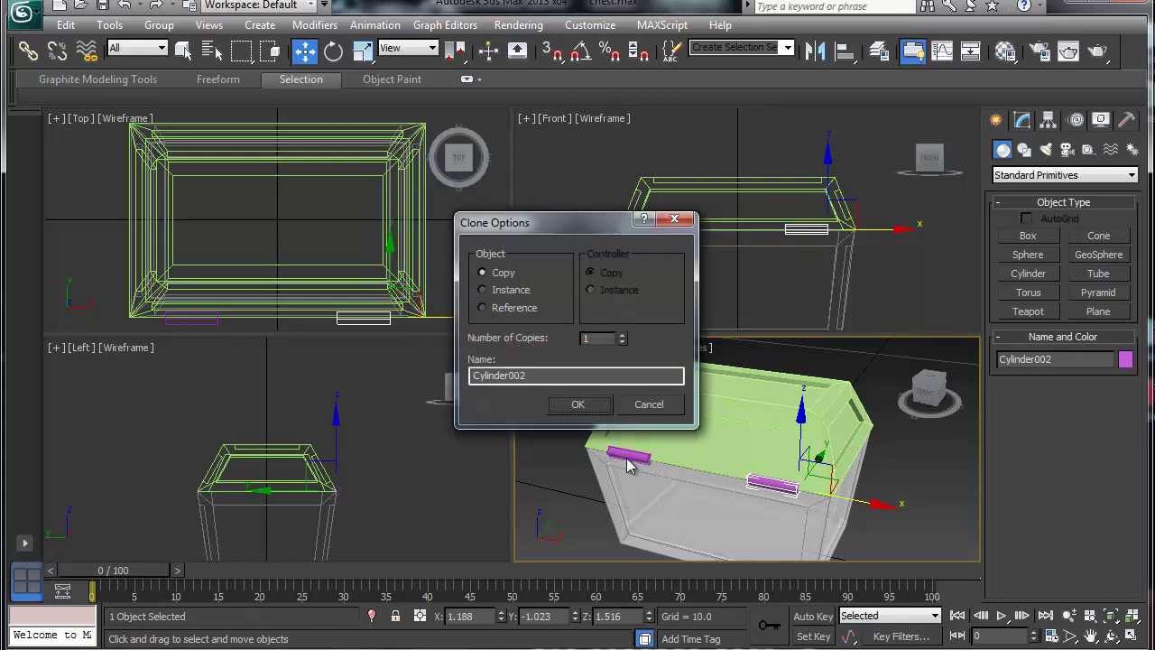
pyautogui.click(511, 291)
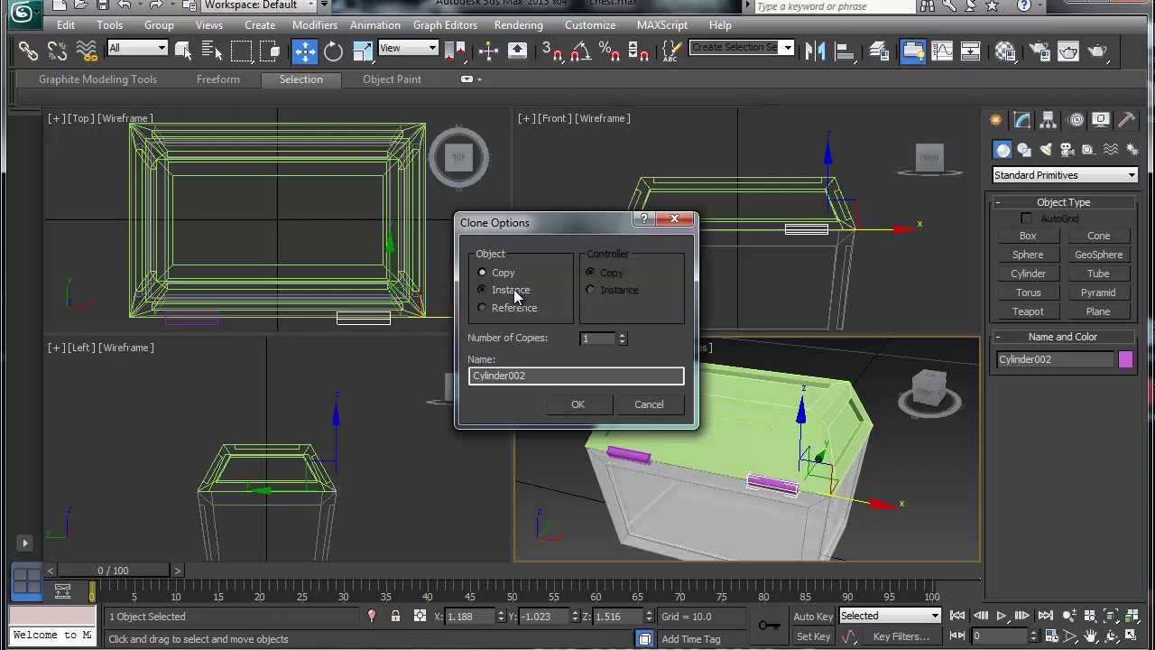
pyautogui.click(578, 406)
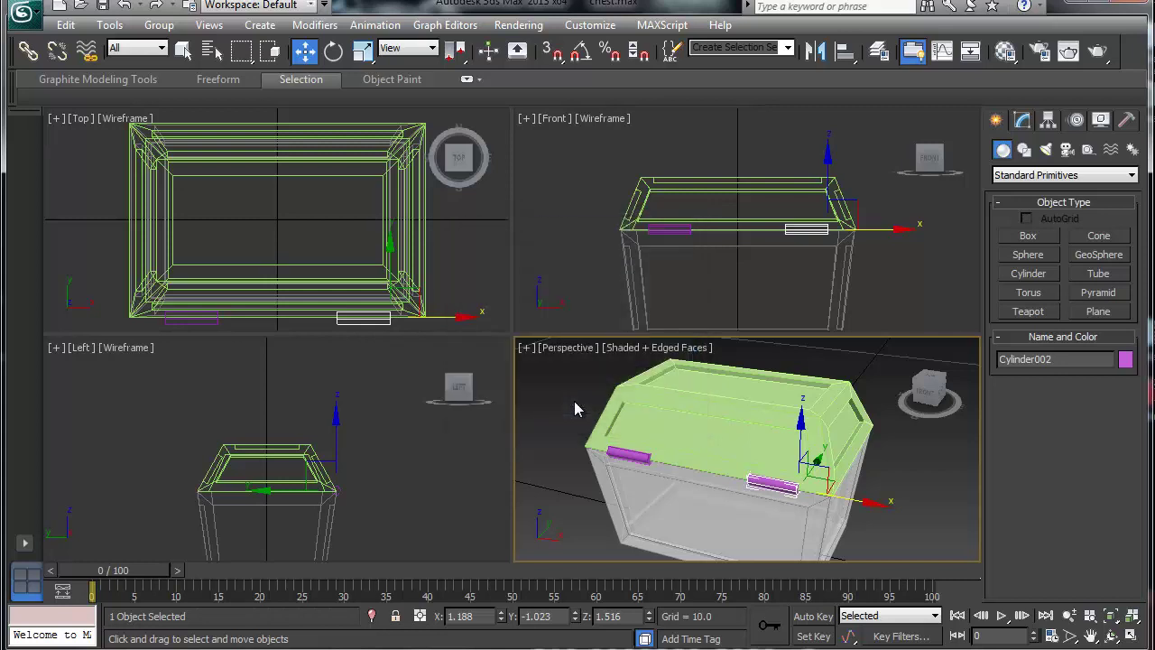
# Test the link between the instanced hinges by setting one to 6 sides and the other back to 5.
pyautogui.click(1021, 121)
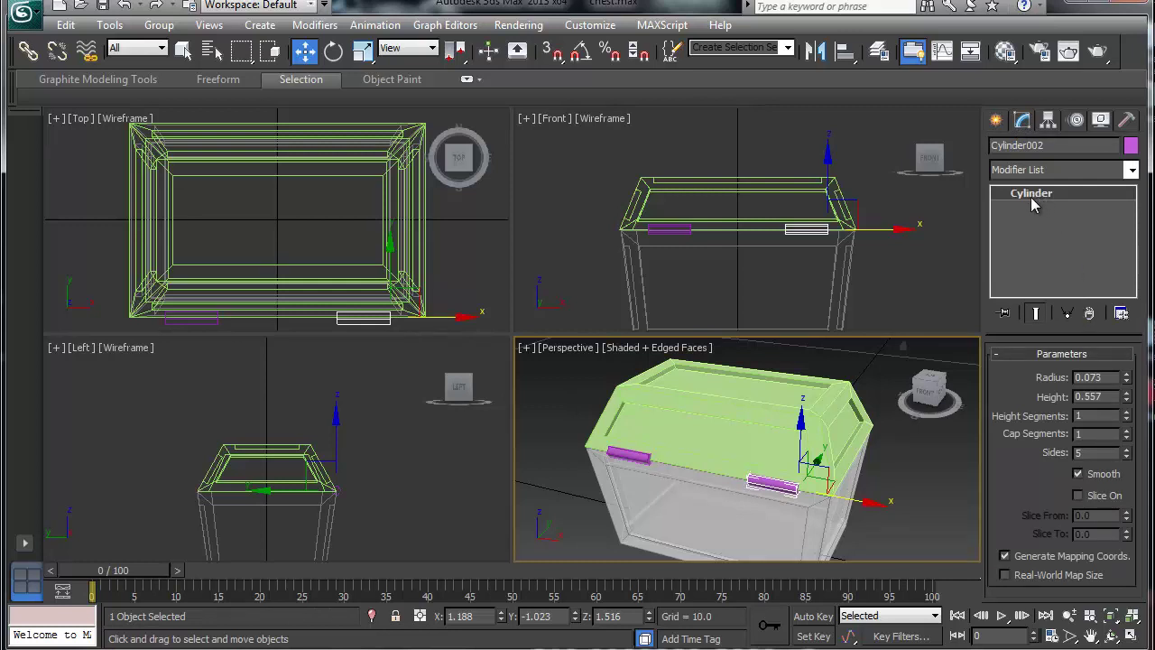
pyautogui.click(623, 456)
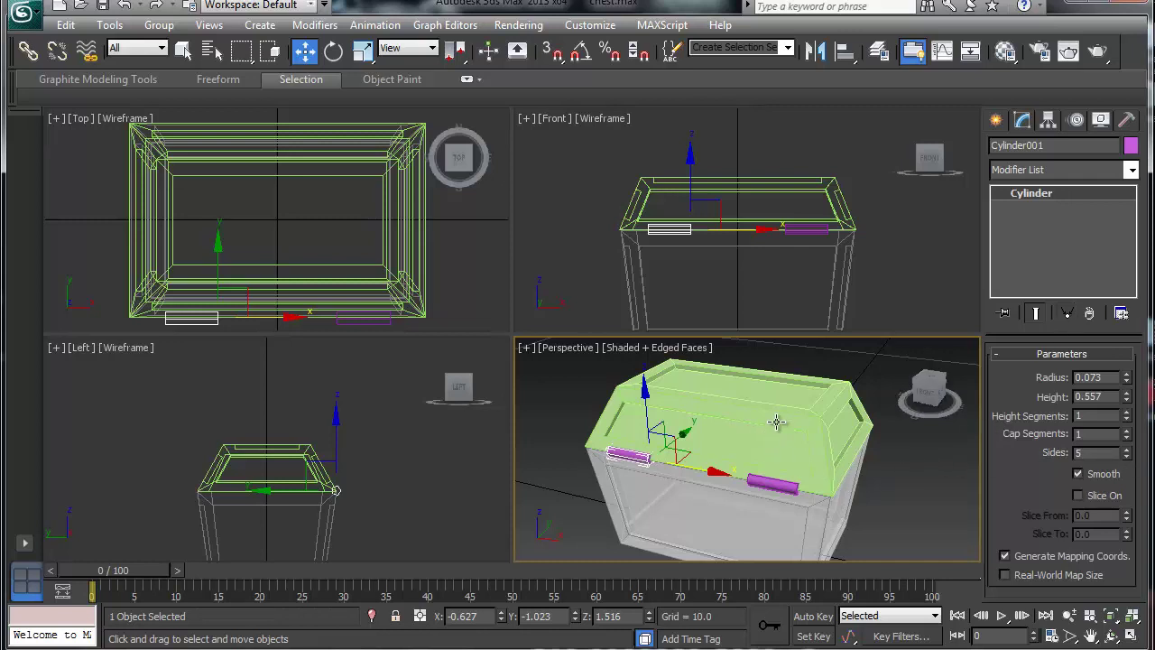
pyautogui.hotkey('alt', 'w')
pyautogui.keyDown('alt'); pyautogui.moveTo(496, 438); pyautogui.dragTo(543, 414, button='middle'); pyautogui.keyUp('alt')
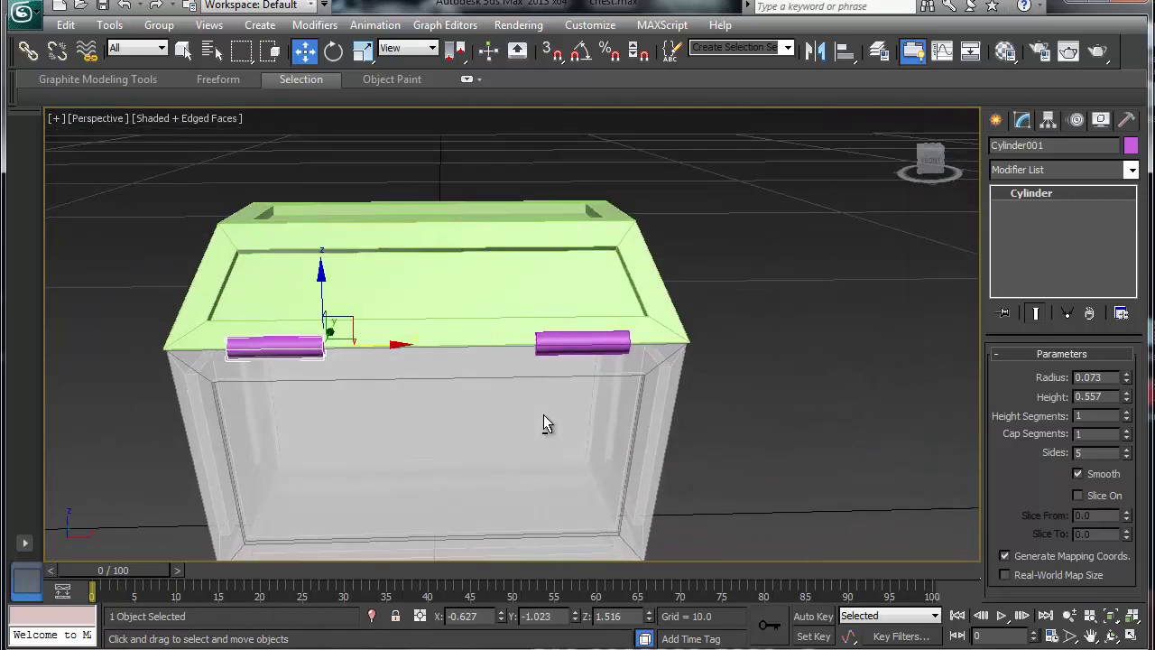
pyautogui.click(1127, 449)
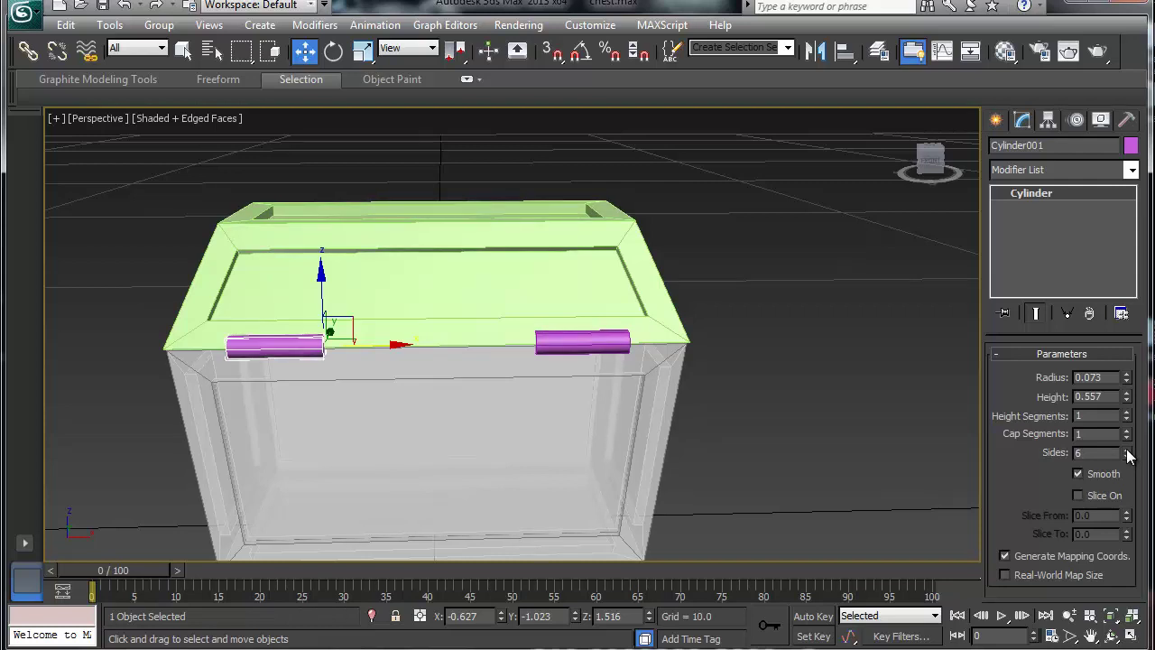
pyautogui.click(613, 340)
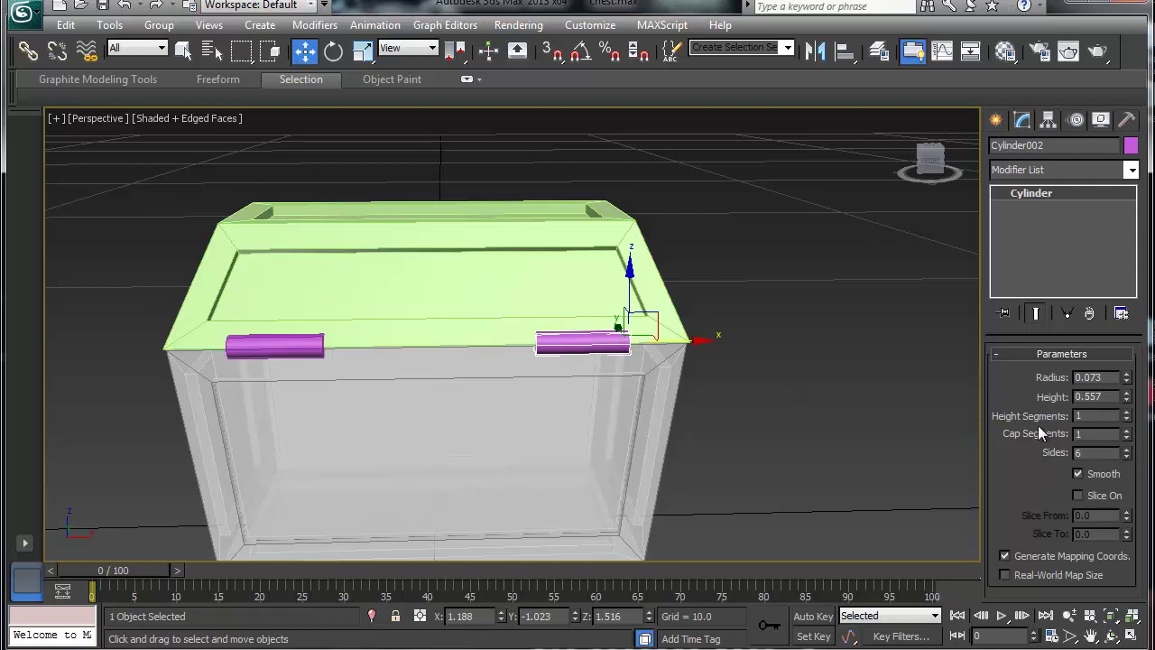
pyautogui.click(1126, 457)
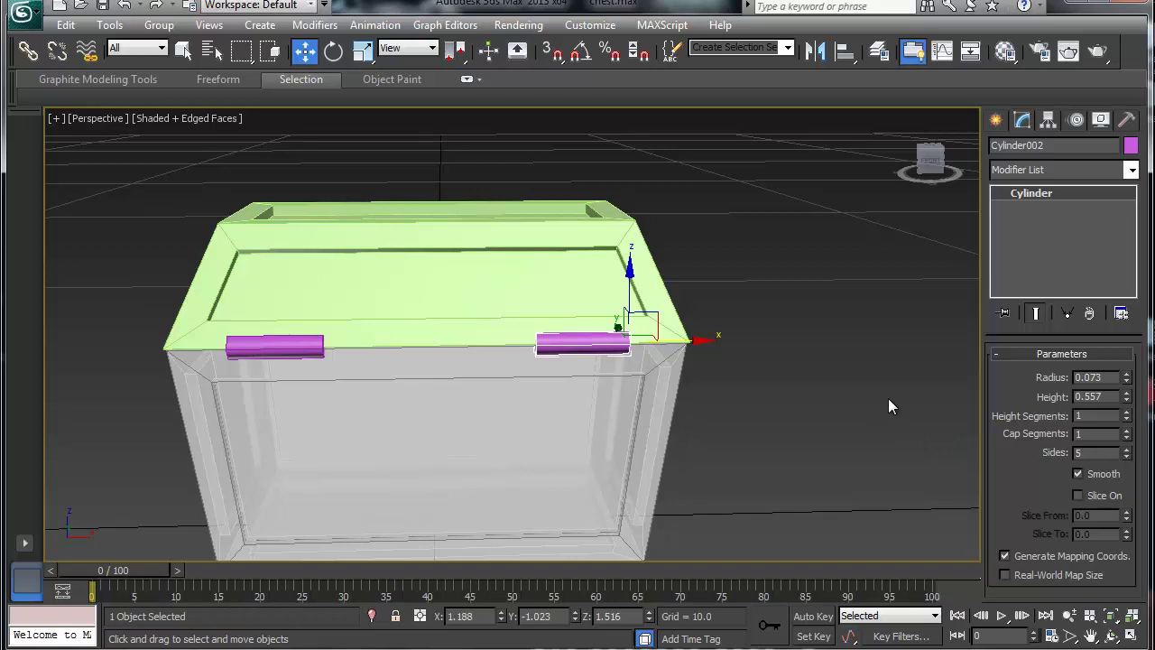
# Draw a box about 0.655 long, 0.548 wide and 0.143 high beside the lid in the Front view.
pyautogui.keyDown('alt'); pyautogui.moveTo(424, 403); pyautogui.dragTo(610, 337, button='middle'); pyautogui.keyUp('alt')
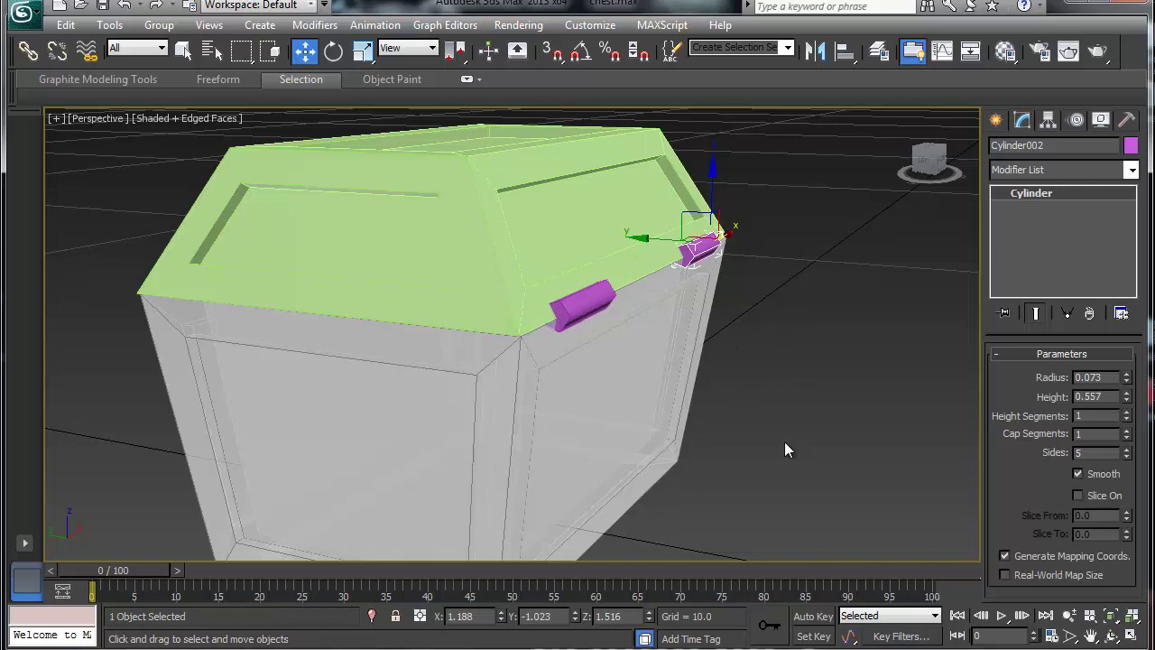
pyautogui.scroll(5, 515, 379)
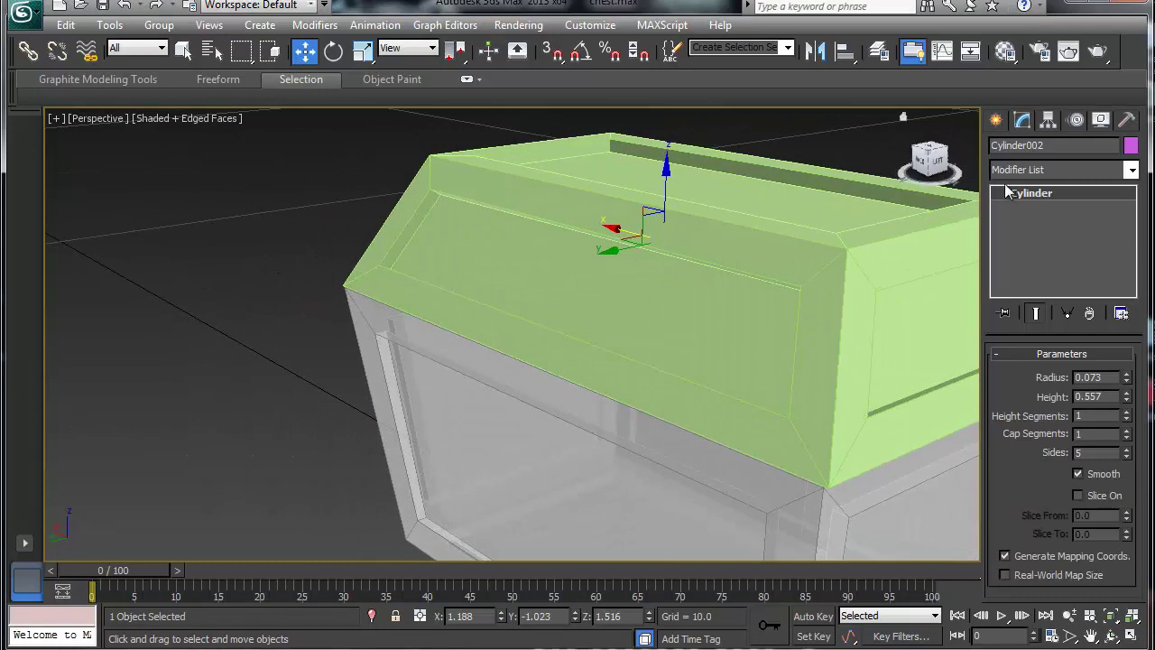
pyautogui.scroll(-5, 644, 299)
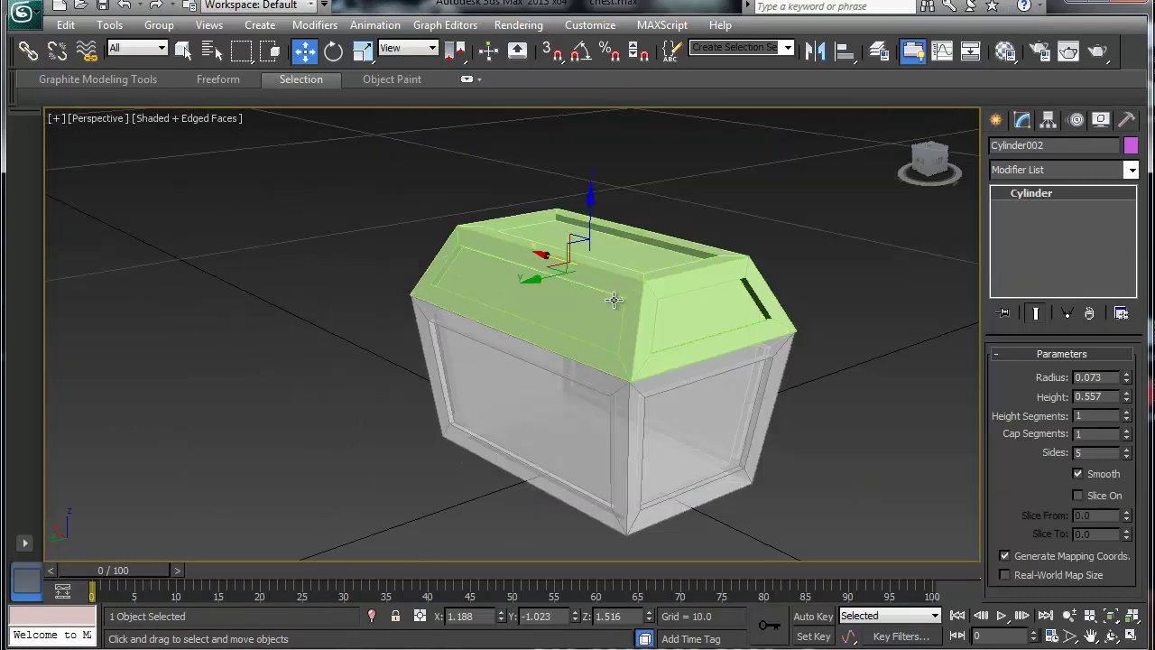
pyautogui.hotkey('alt', 'w')
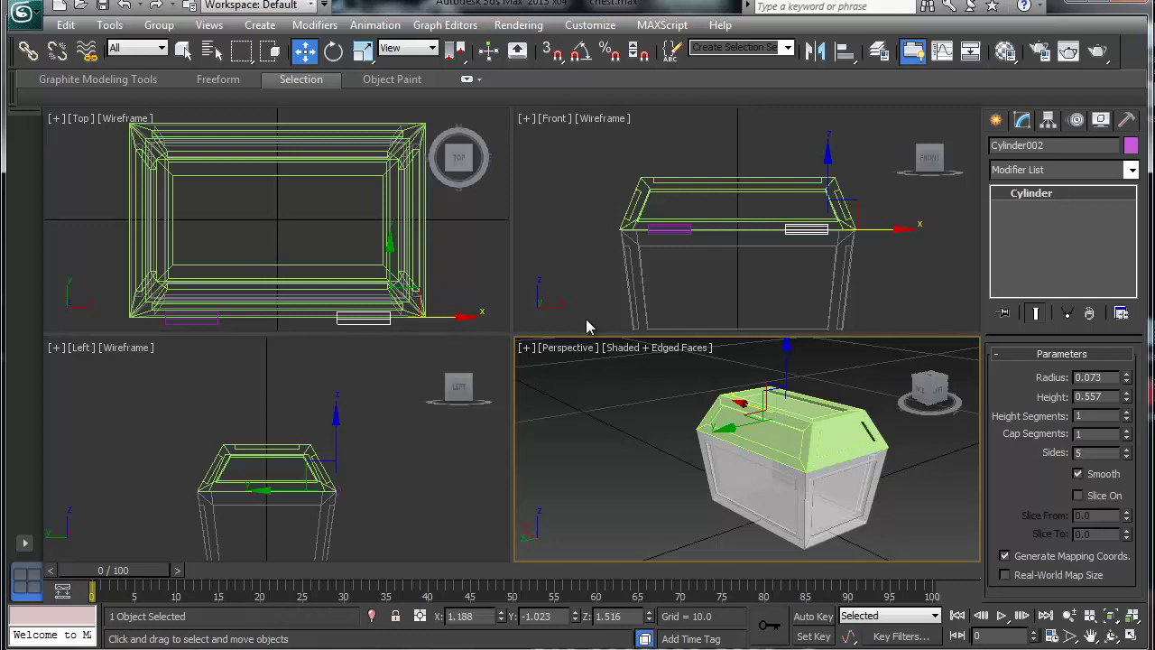
pyautogui.click(996, 119)
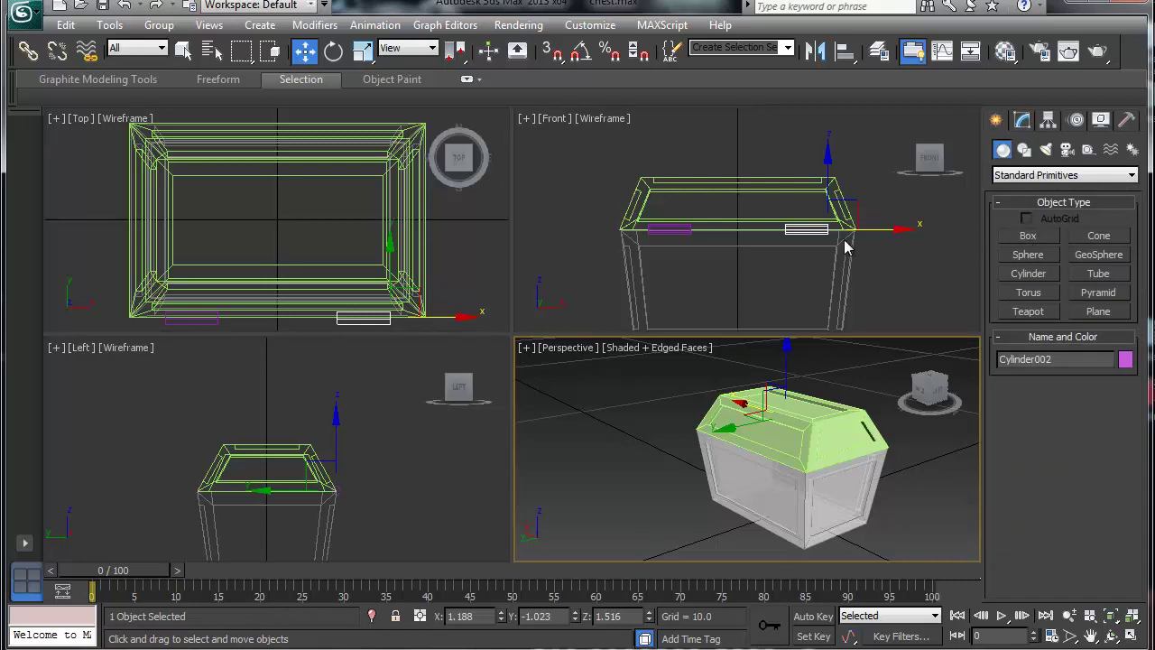
pyautogui.moveTo(844, 248); pyautogui.dragTo(701, 227, button='middle')
pyautogui.click(1028, 237)
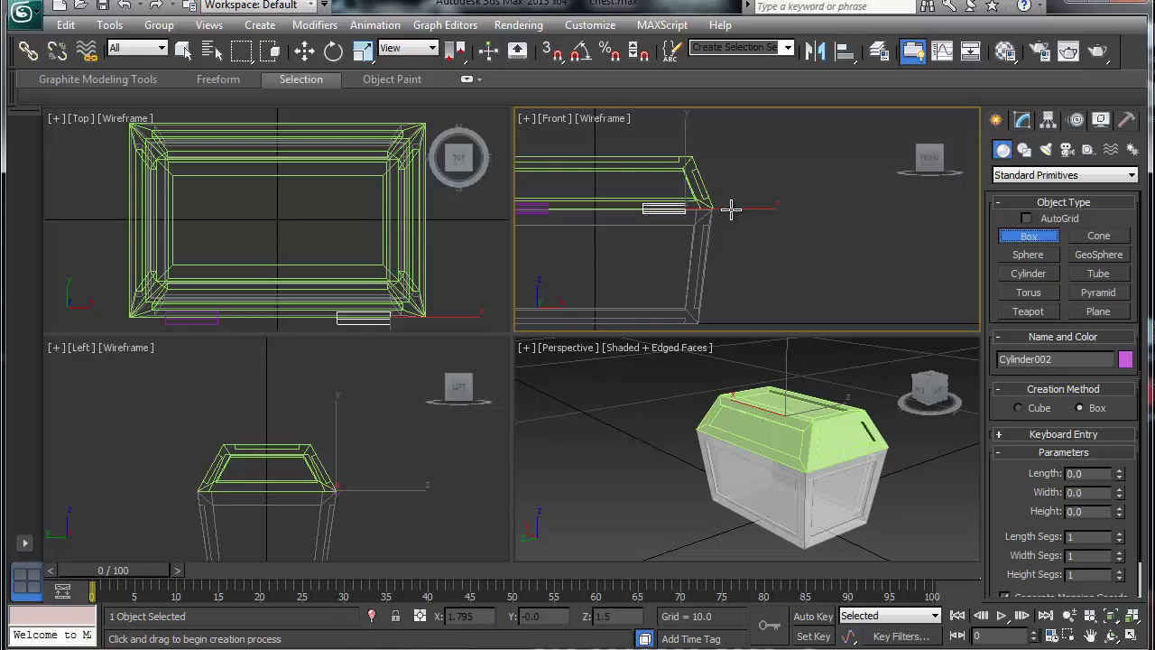
pyautogui.moveTo(731, 209); pyautogui.dragTo(773, 160)
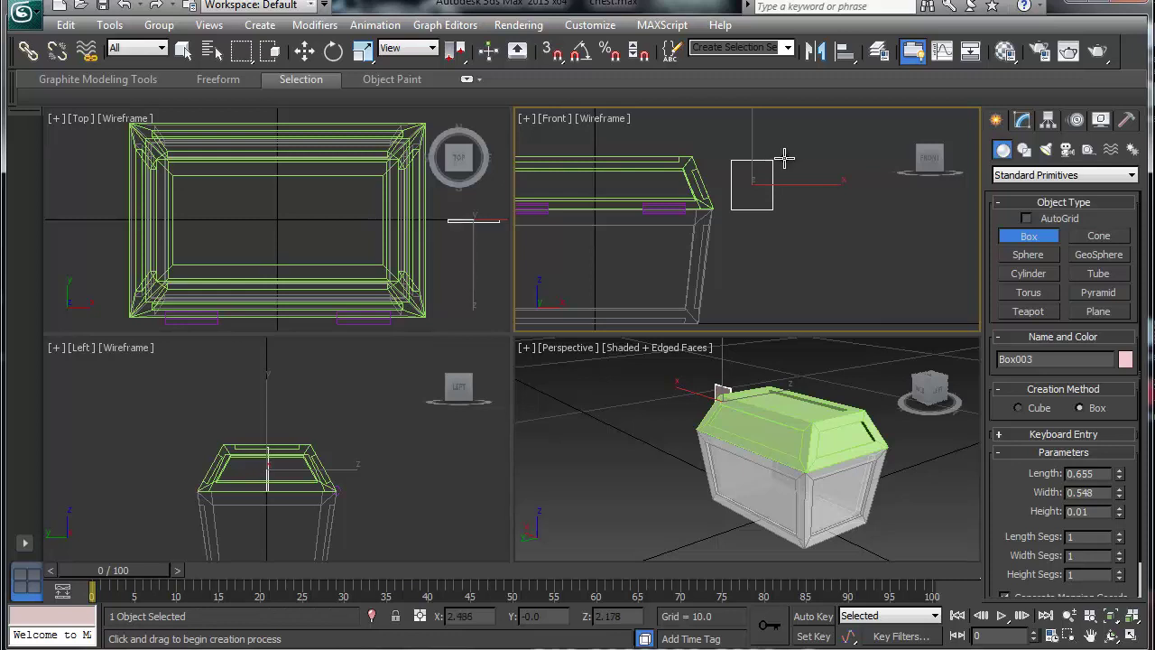
pyautogui.click(781, 144)
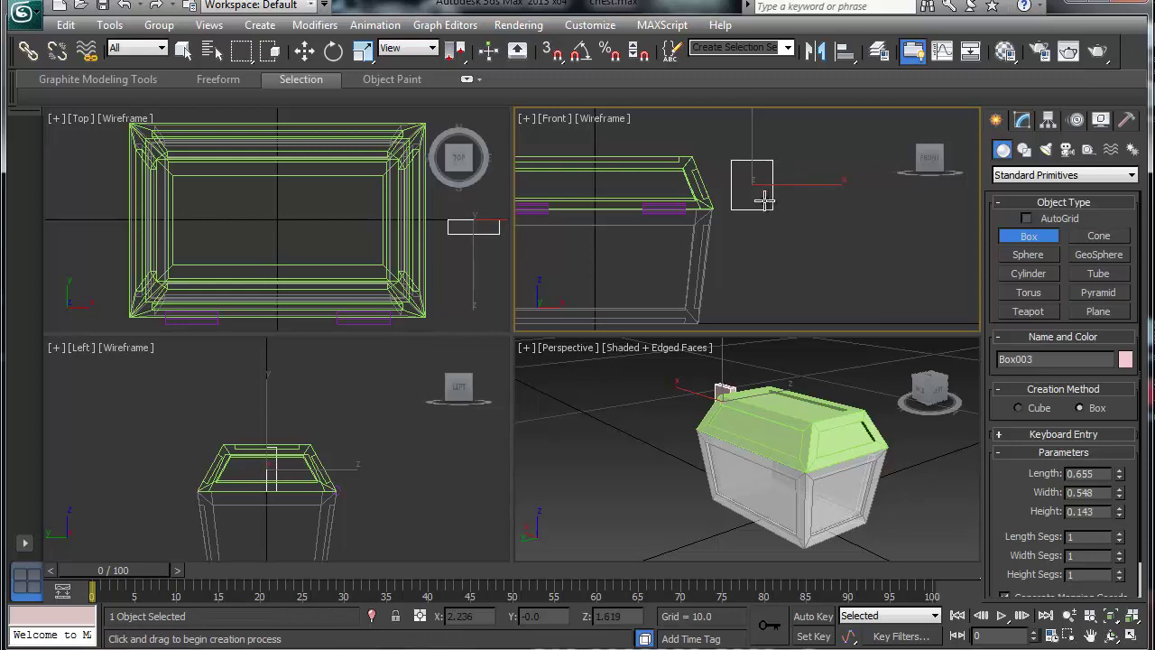
# Move the new box to the middle of the chest's front, across the lid seam, at about X 0.01, Y 1.103, Z 1.501.
pyautogui.press('w')
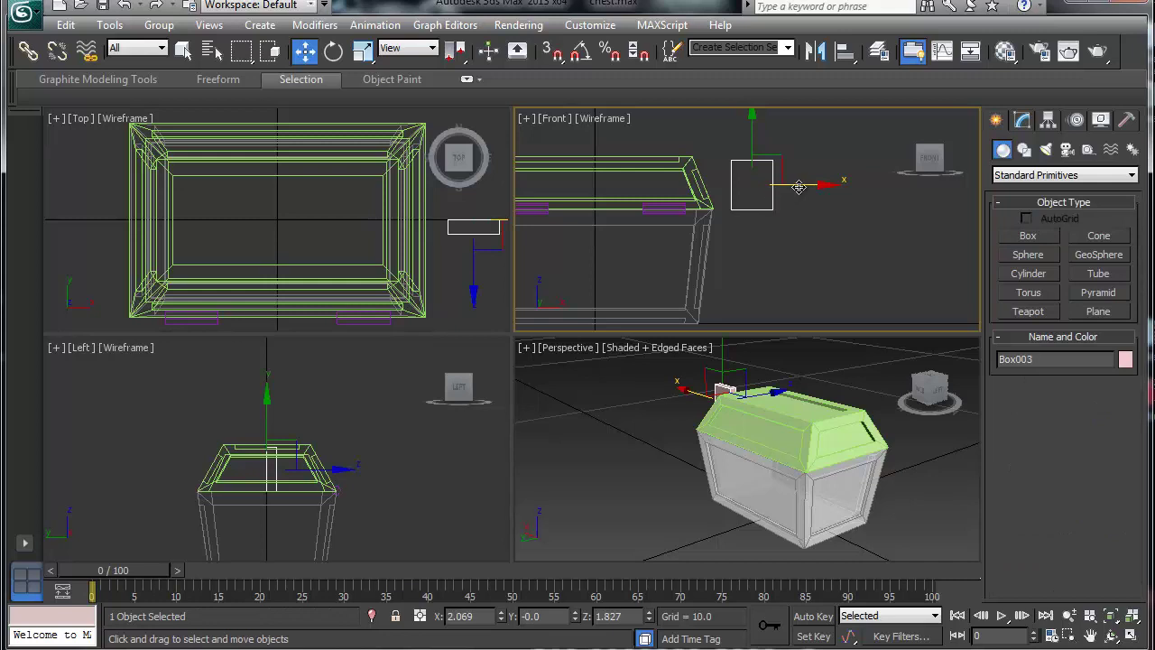
pyautogui.moveTo(798, 186); pyautogui.dragTo(642, 193)
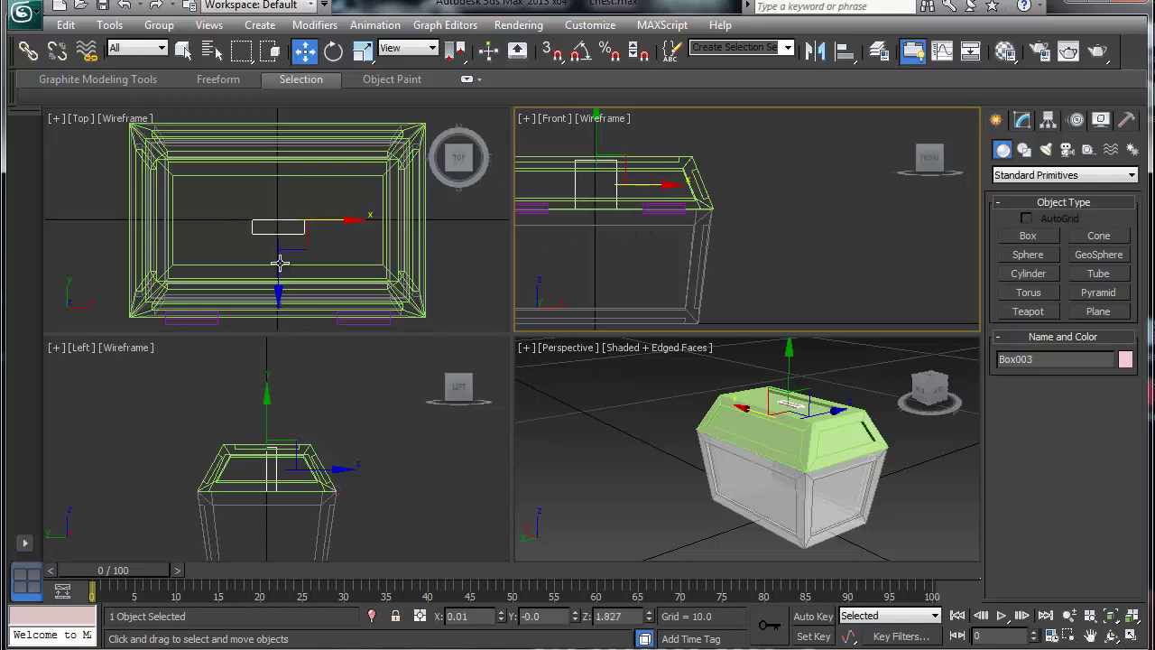
pyautogui.moveTo(280, 263); pyautogui.dragTo(295, 76)
pyautogui.click(742, 359)
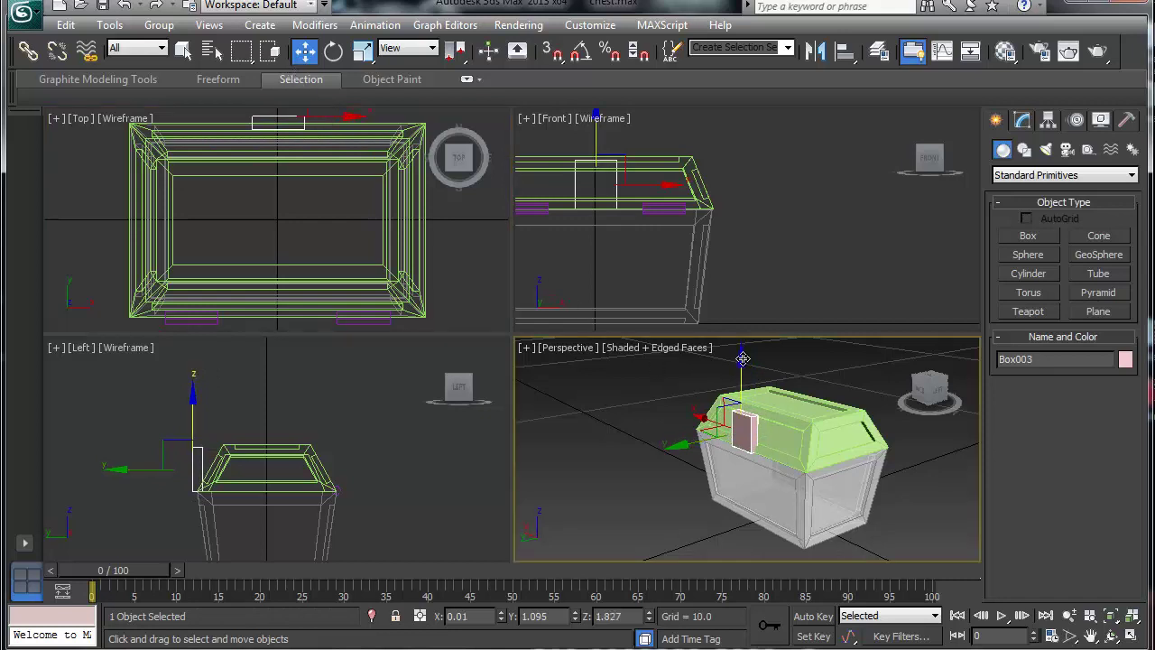
pyautogui.moveTo(742, 358); pyautogui.dragTo(742, 370)
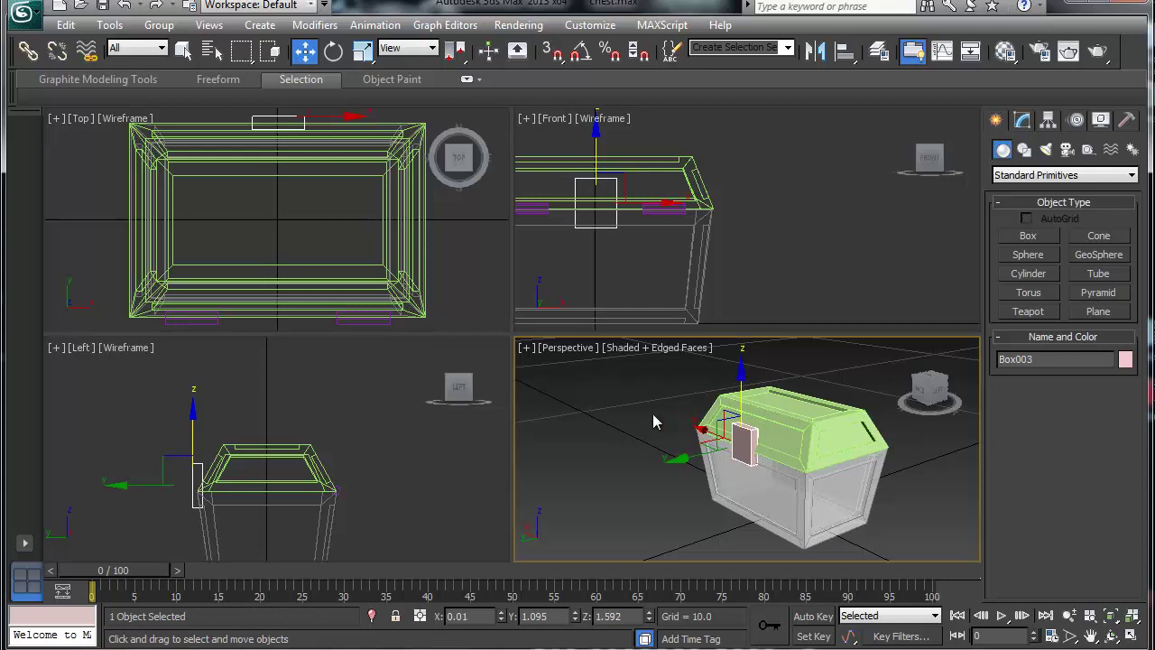
pyautogui.rightClick(144, 490)
pyautogui.moveTo(248, 486); pyautogui.dragTo(244, 487)
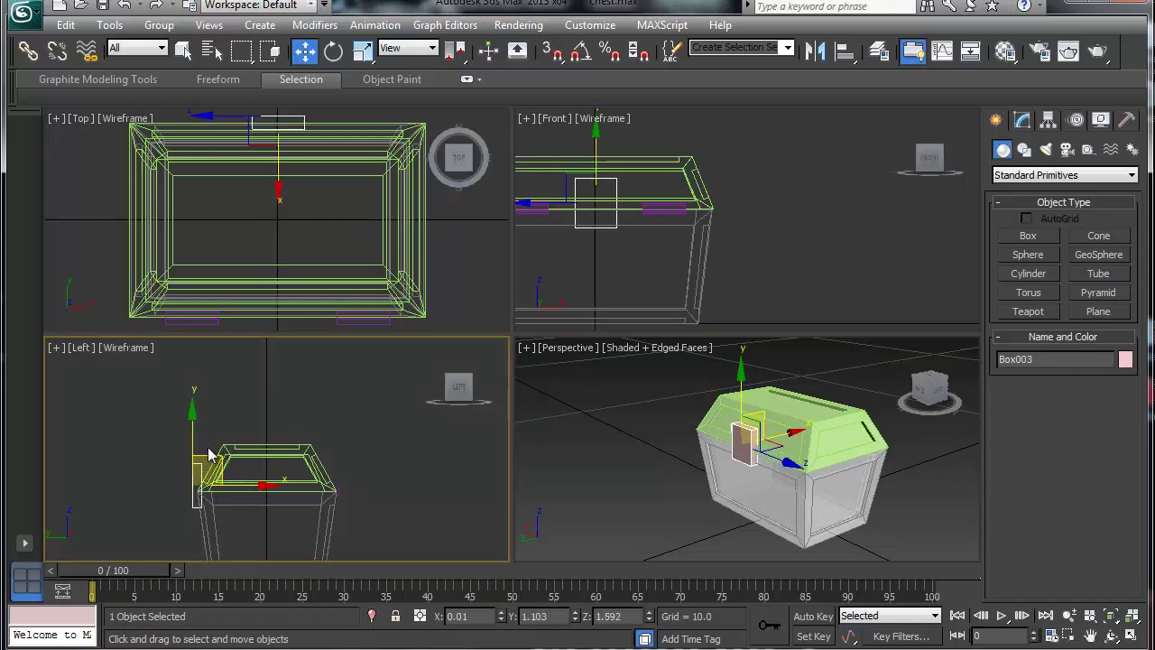
pyautogui.moveTo(194, 433); pyautogui.dragTo(195, 440)
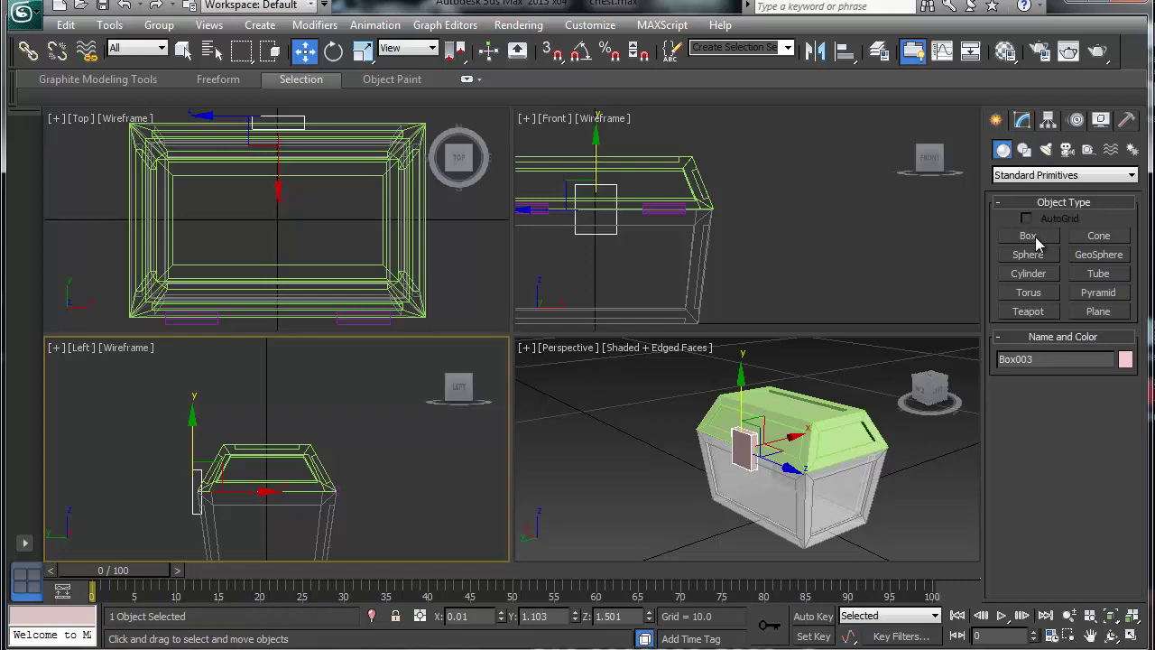
# Set the front box's width to 0.598 and height to 0.263, and lower it to about Z 1.367.
pyautogui.click(1023, 120)
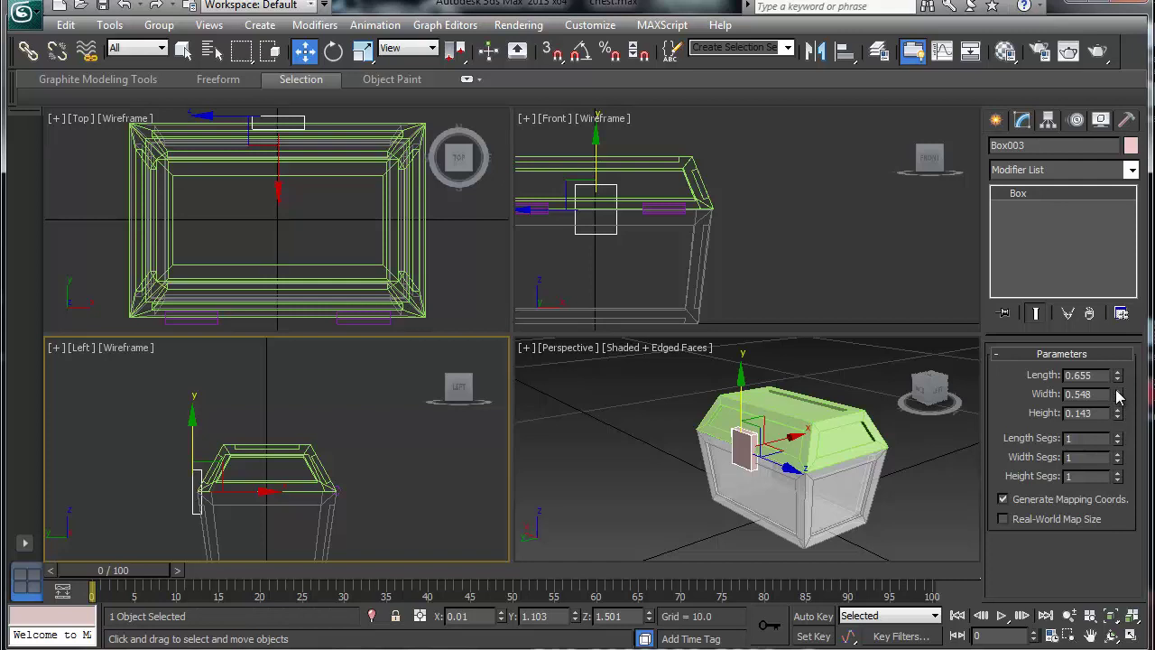
pyautogui.moveTo(1120, 397)
pyautogui.mouseDown()
pyautogui.moveTo(1118, 378)
pyautogui.moveTo(1120, 394)
pyautogui.mouseUp()
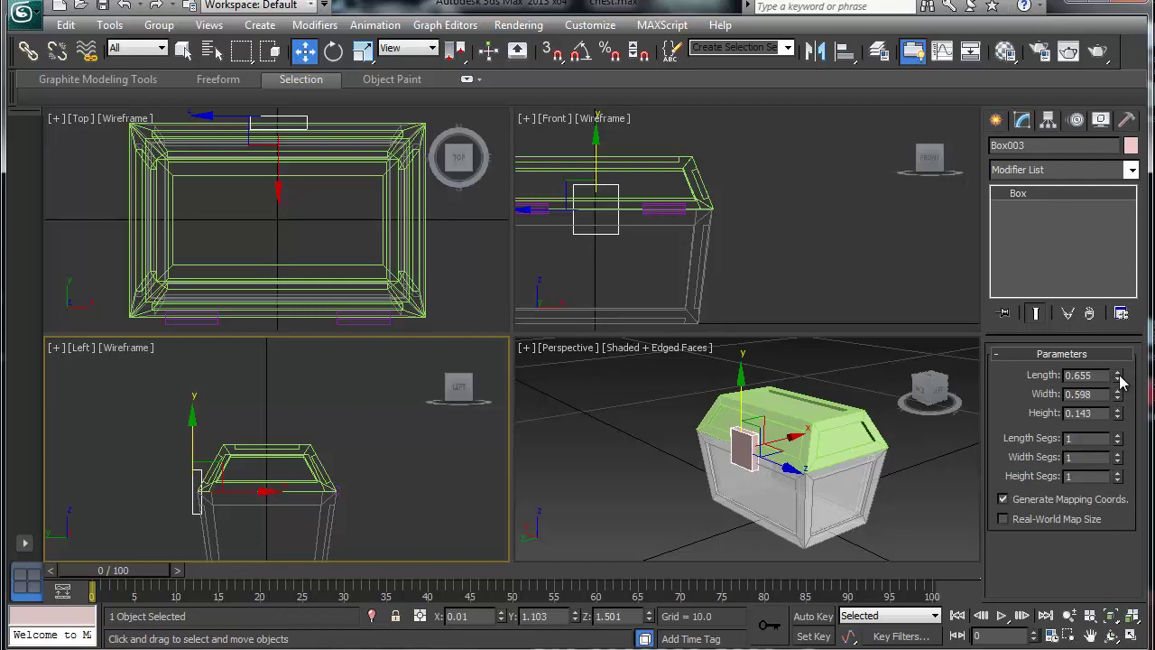
pyautogui.moveTo(1118, 413); pyautogui.dragTo(1117, 396)
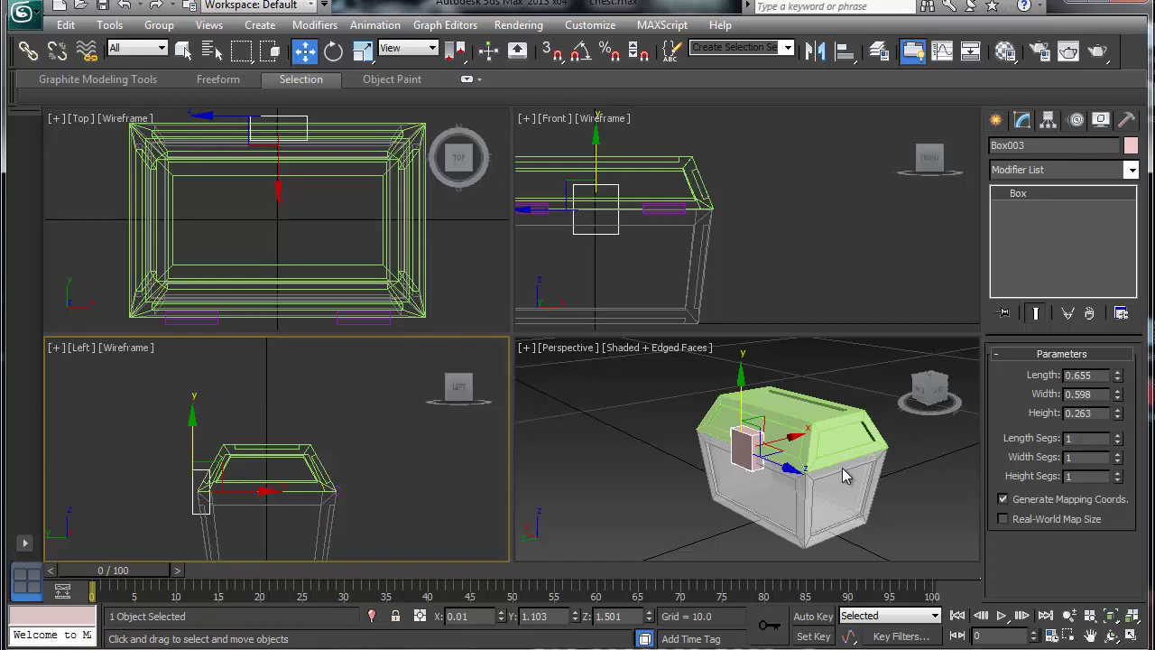
pyautogui.keyDown('alt'); pyautogui.moveTo(722, 456); pyautogui.dragTo(767, 428, button='middle'); pyautogui.keyUp('alt')
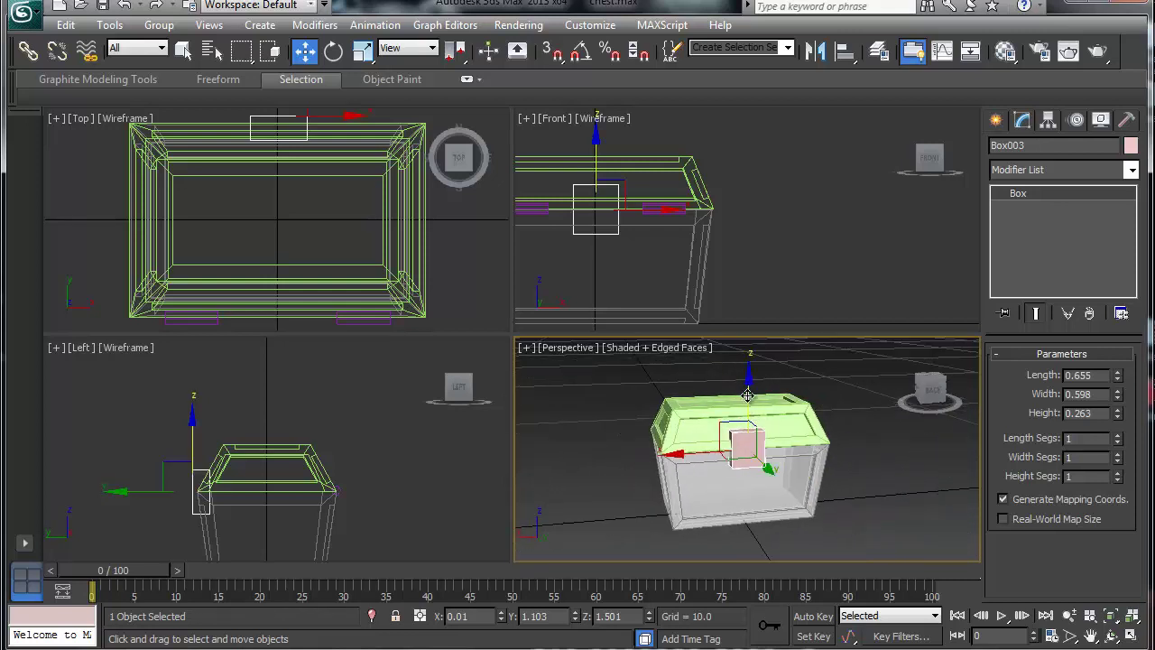
pyautogui.moveTo(748, 395); pyautogui.dragTo(749, 402)
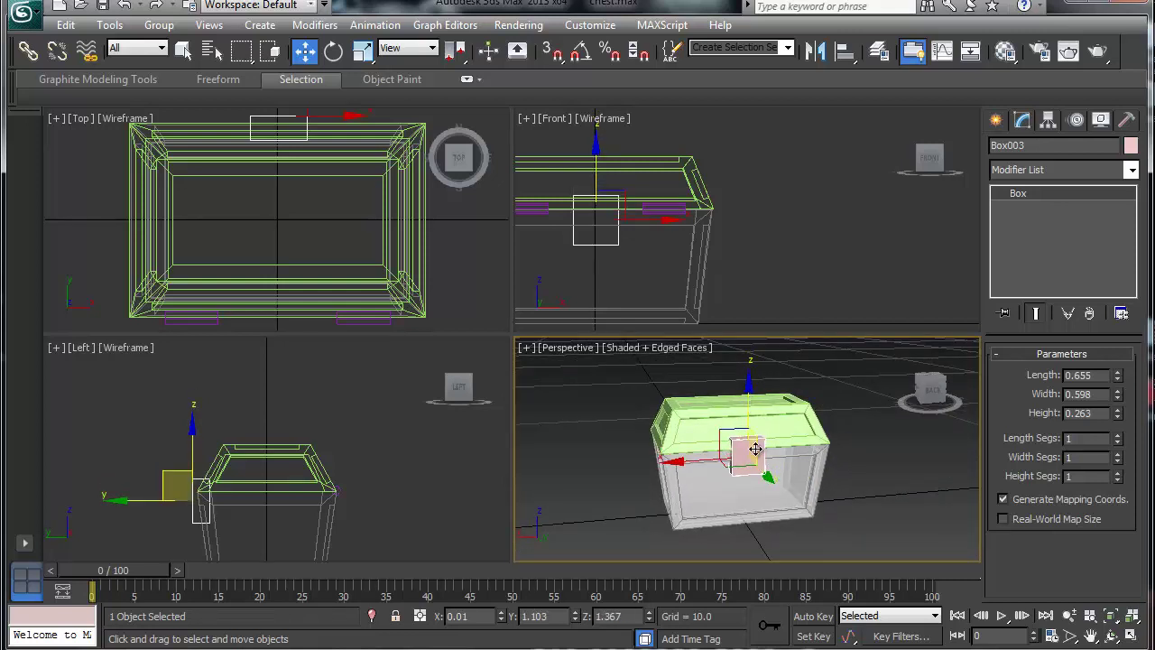
# Clone the front box along X as one instance beside the chest at about X -3.783.
pyautogui.keyDown('alt'); pyautogui.moveTo(889, 450); pyautogui.dragTo(760, 470, button='middle'); pyautogui.keyUp('alt')
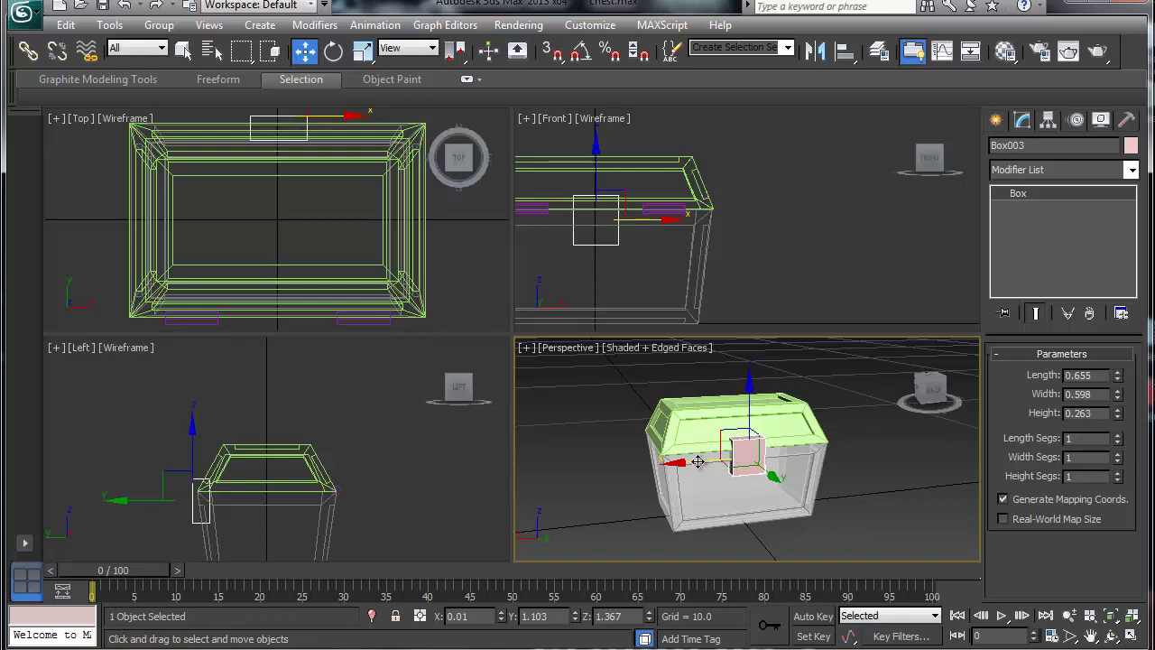
pyautogui.keyDown('shift'); pyautogui.moveTo(698, 462); pyautogui.dragTo(883, 448); pyautogui.keyUp('shift')
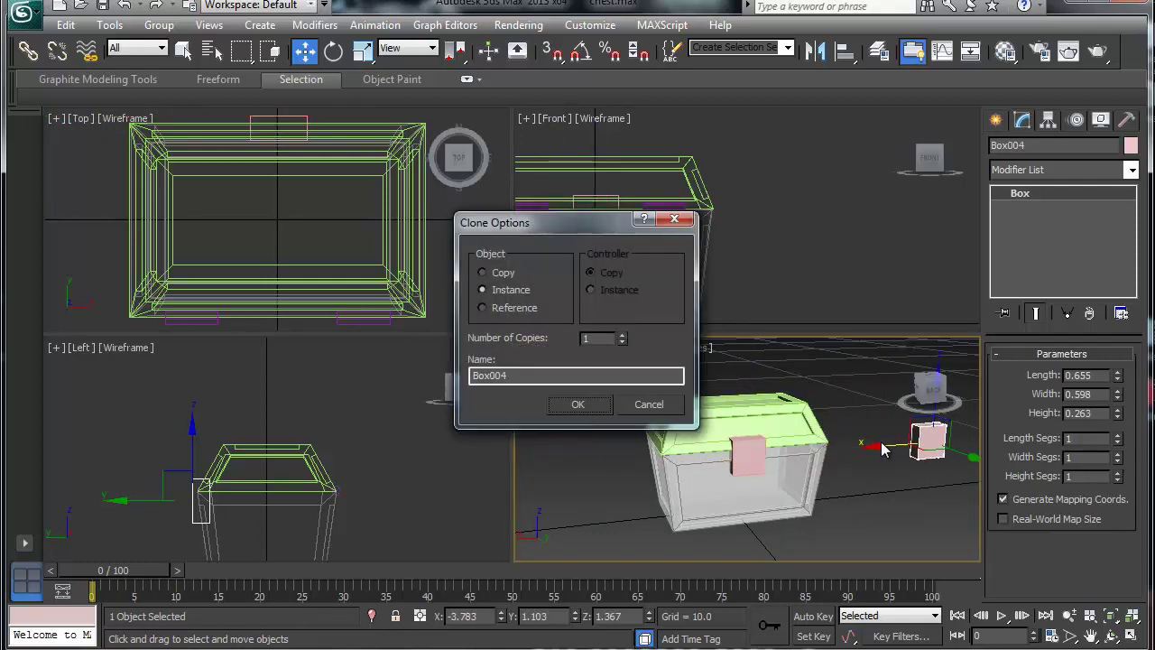
pyautogui.click(574, 409)
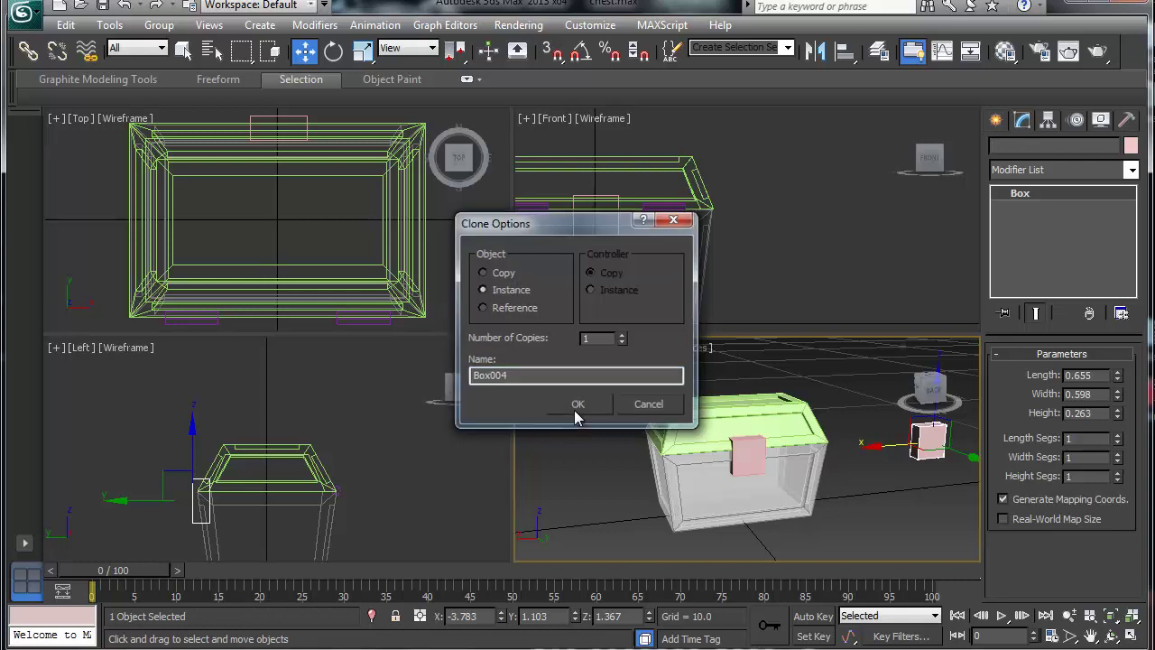